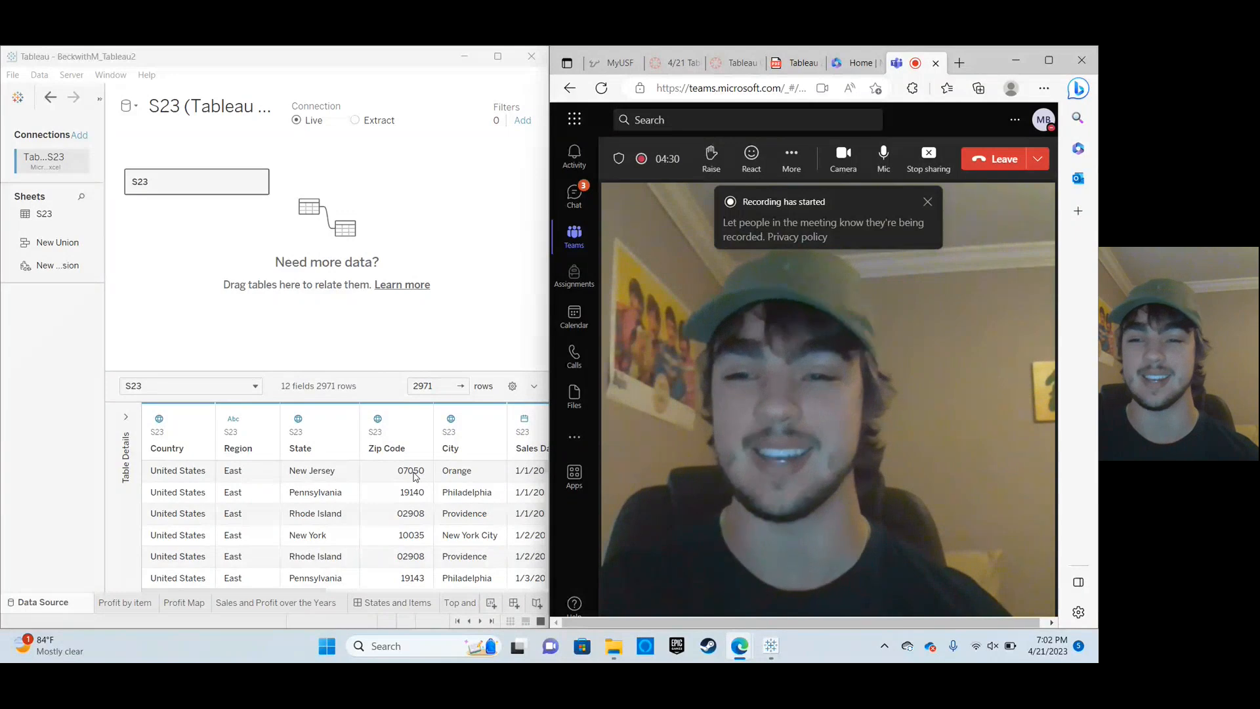
# Dismiss the meeting's recording notice and turn off the camera, with the Tableau workbook window maximized for presenting.
pyautogui.click(934, 205)
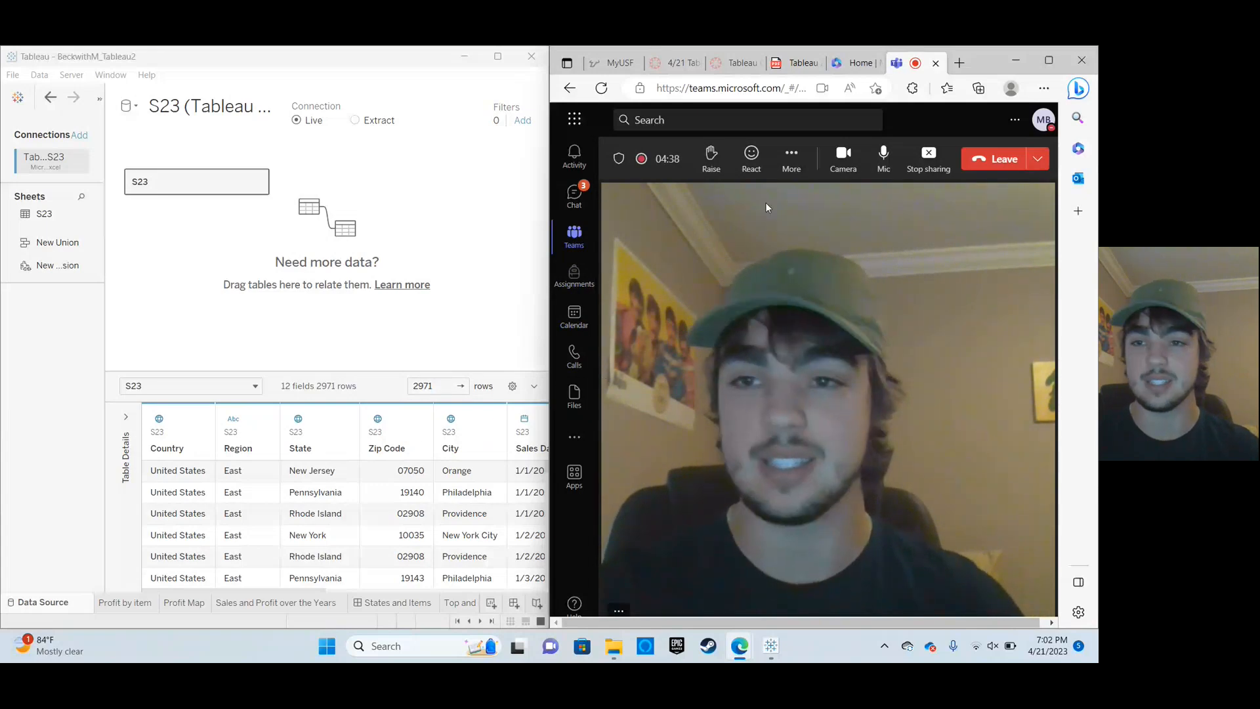
pyautogui.click(852, 157)
pyautogui.click(497, 59)
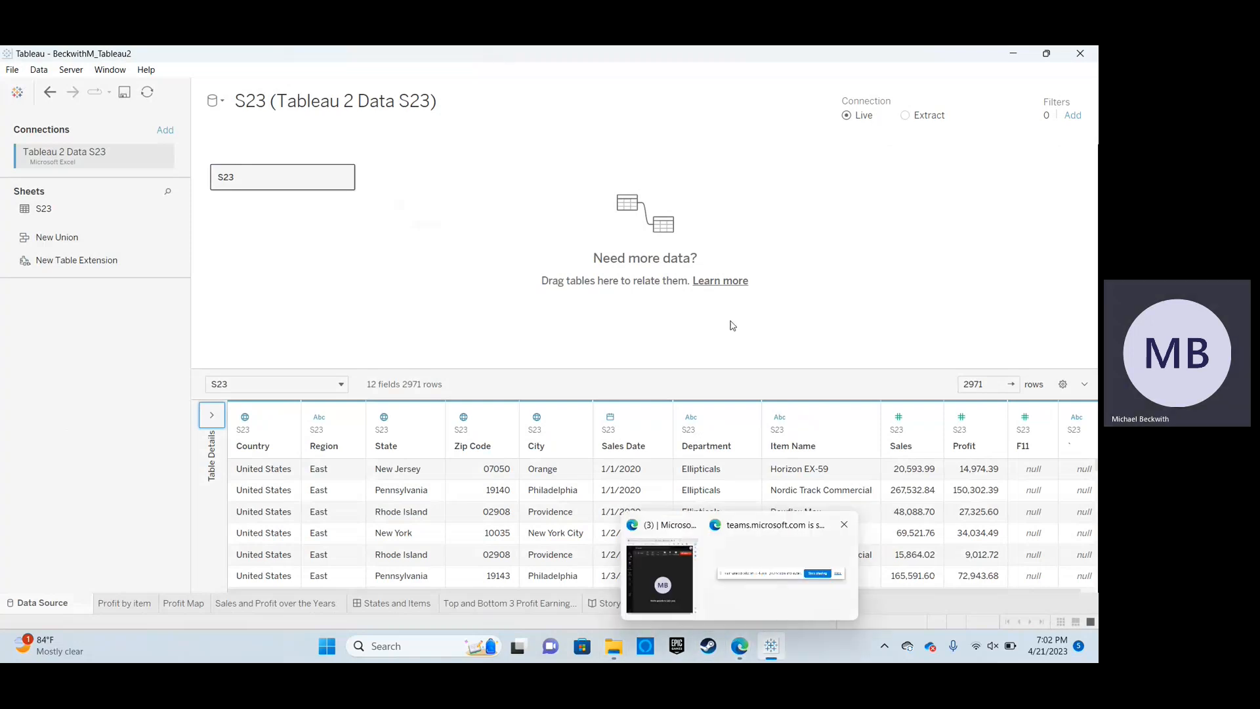
pyautogui.moveTo(737, 652)
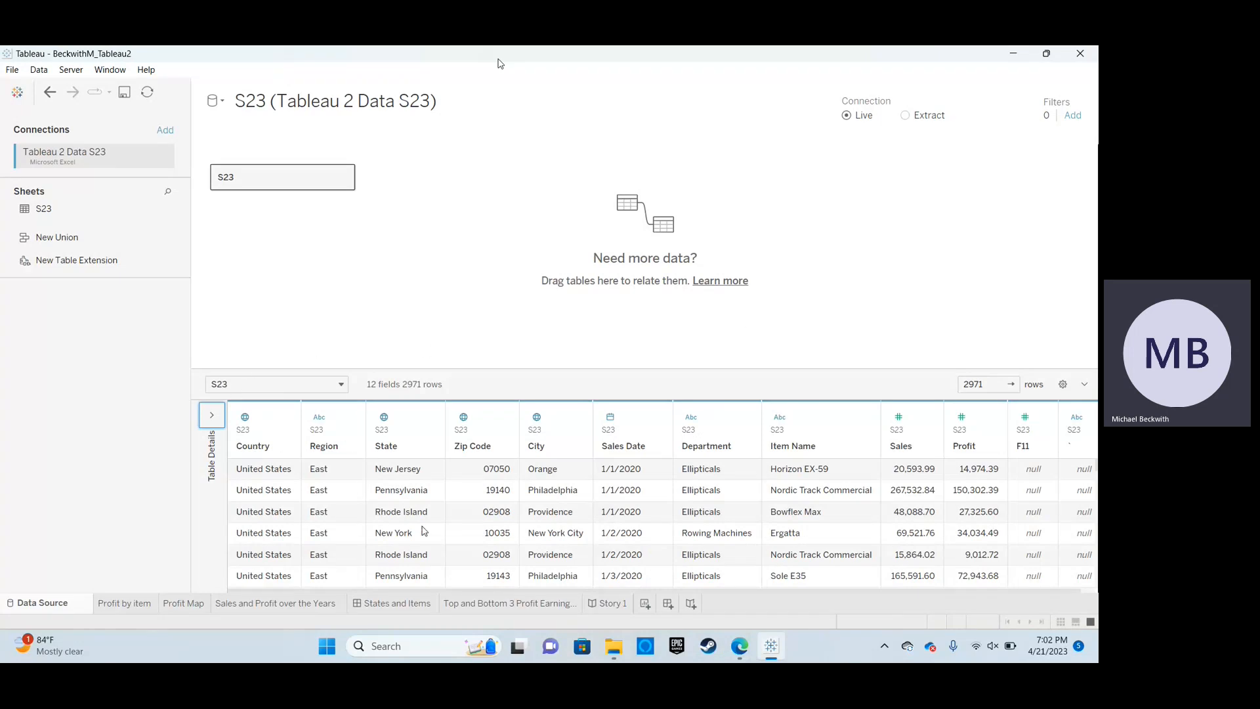
# Examine the S23 data source rows across the location, Sales Date, Department, Item Name, Sales and Profit columns.
pyautogui.scroll(-3, 424, 530)
pyautogui.scroll(-2, 424, 530)
pyautogui.scroll(5, 424, 531)
pyautogui.scroll(-3, 443, 500)
pyautogui.scroll(5, 443, 500)
pyautogui.scroll(-2, 712, 518)
pyautogui.scroll(-5, 709, 520)
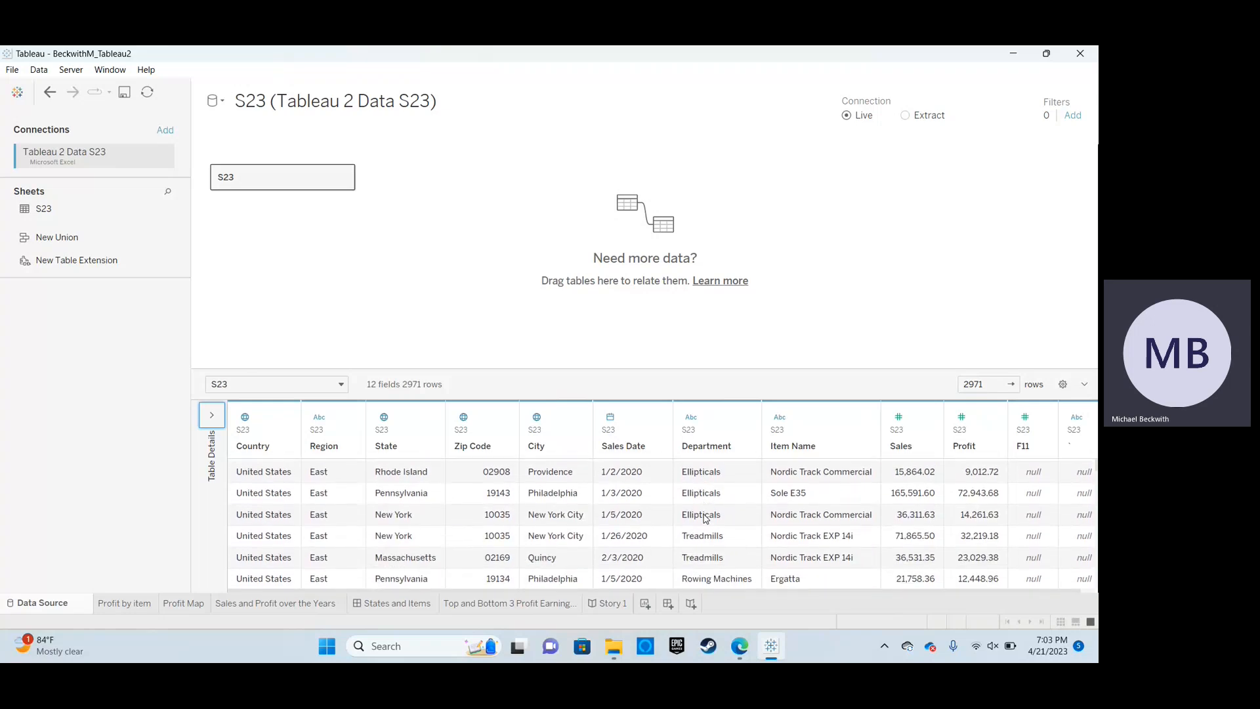
pyautogui.scroll(5, 704, 519)
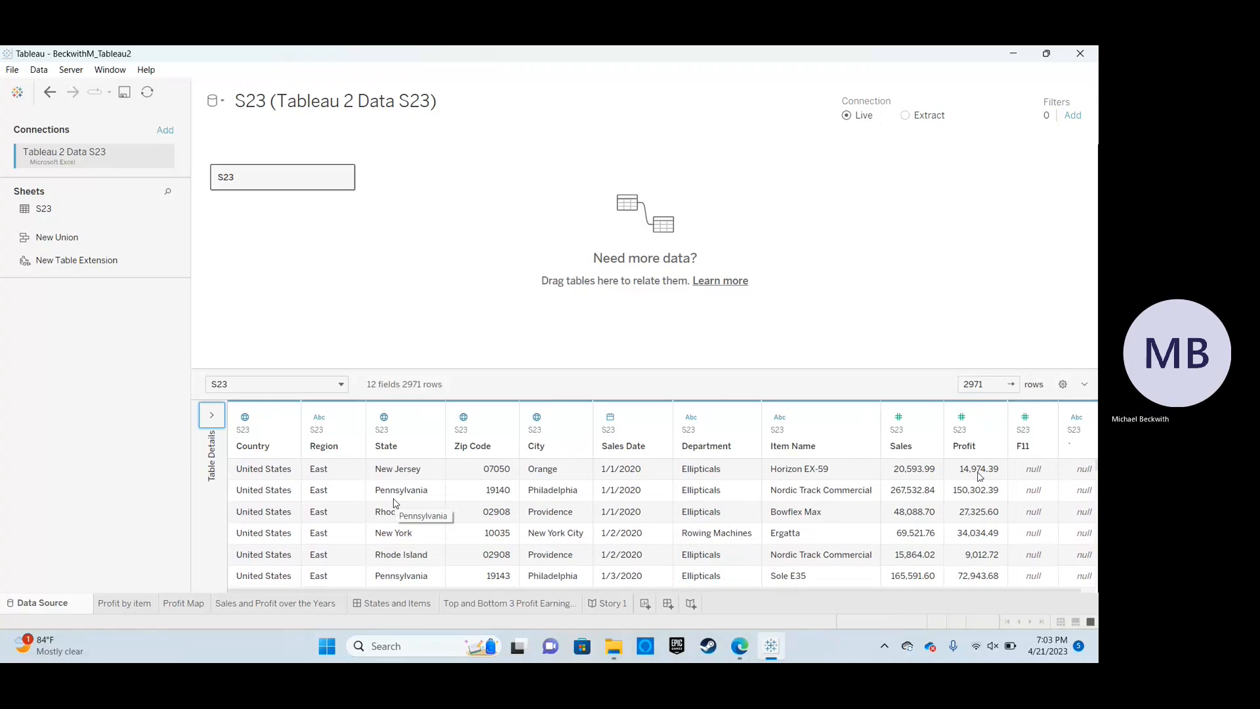
# Glance at the Profit by item sheet, then review the Item Name column in the data source.
pyautogui.click(123, 605)
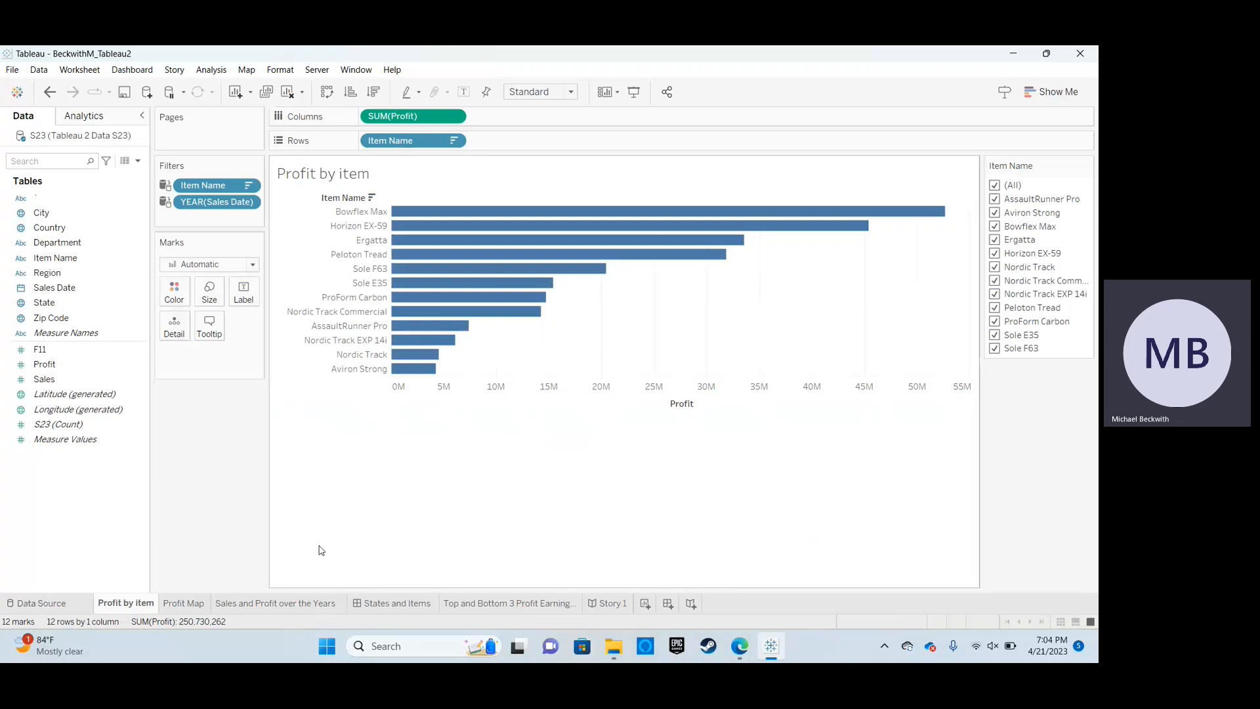
pyautogui.click(38, 603)
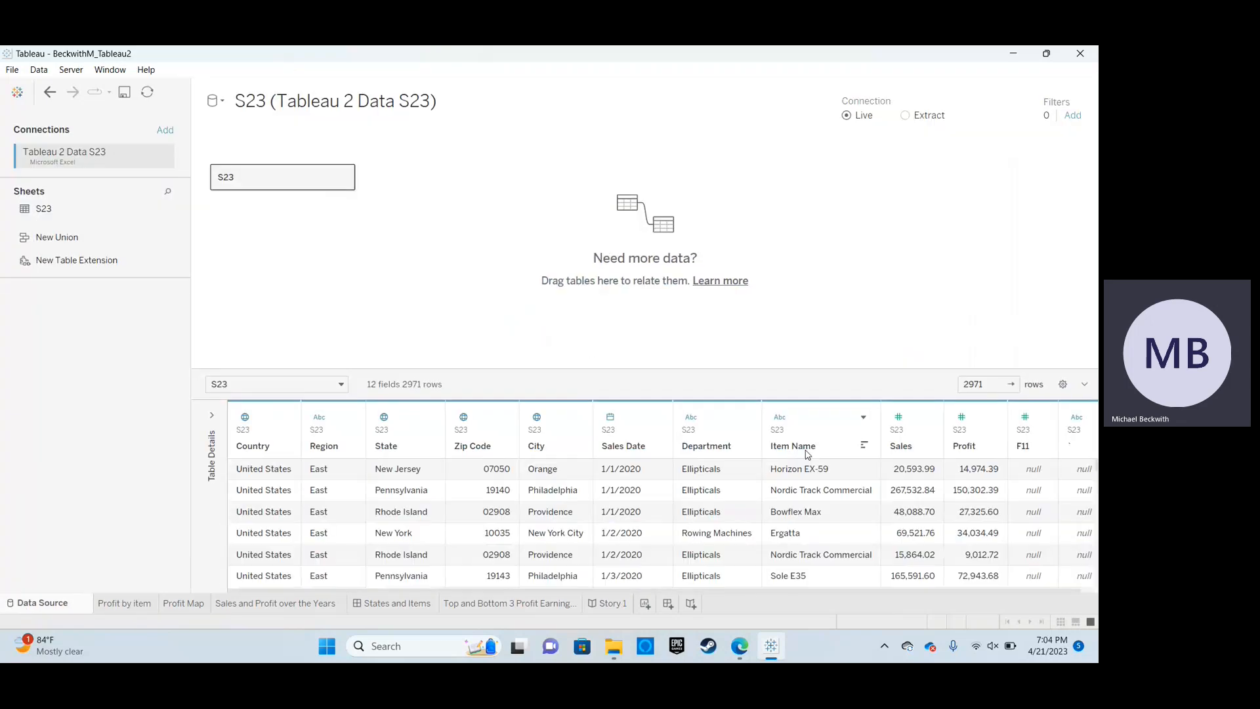
pyautogui.scroll(-2, 819, 494)
pyautogui.scroll(2, 819, 497)
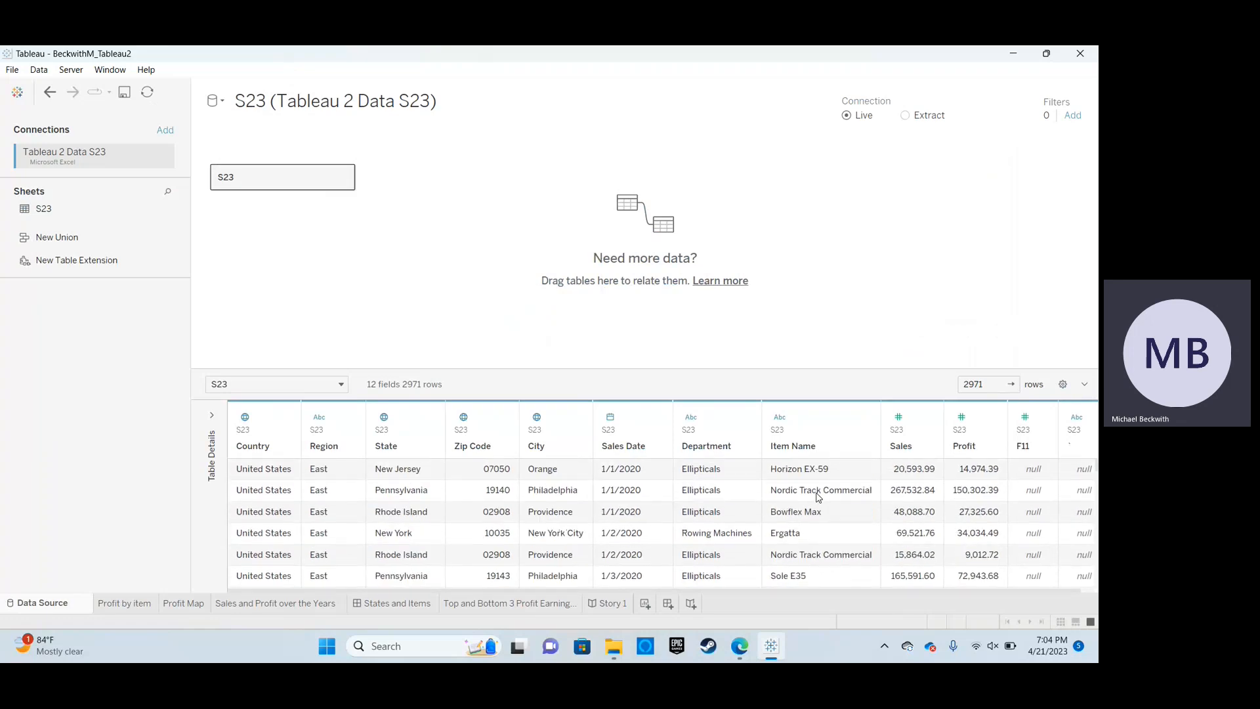
# Examine the Profit by item bar chart, comparing the highest-earning items with the lowest-earning ones.
pyautogui.click(103, 603)
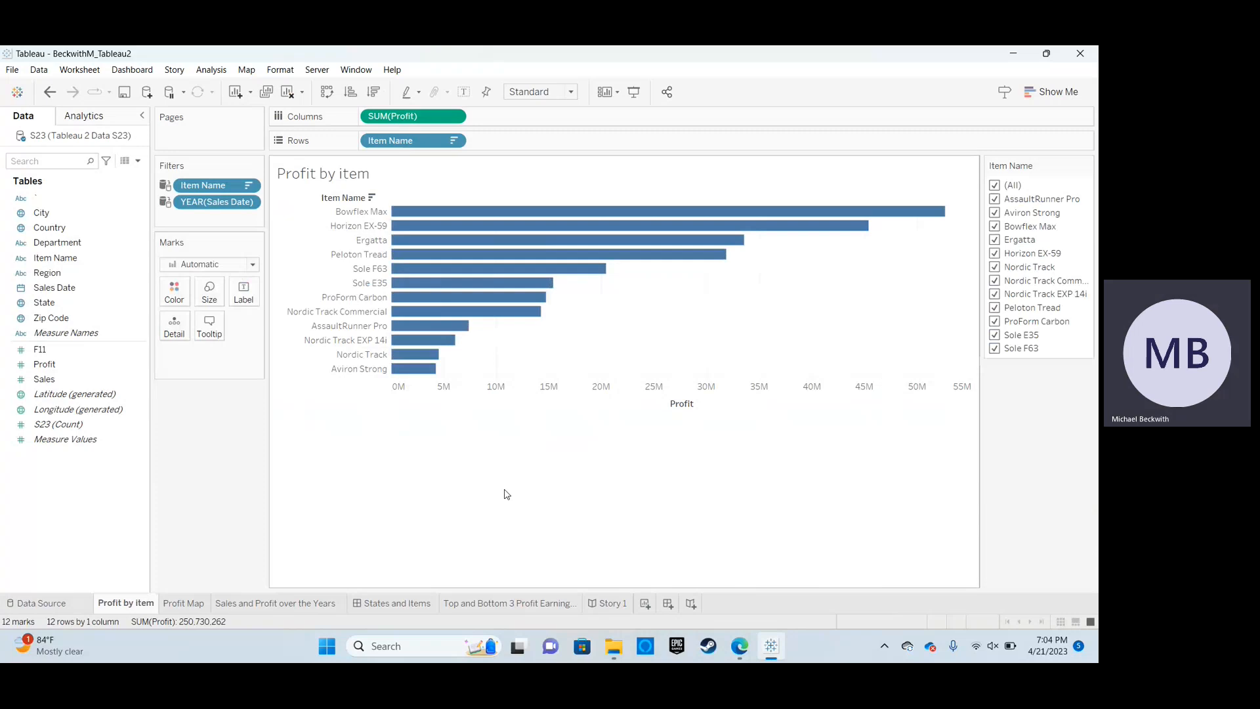
pyautogui.moveTo(431, 216)
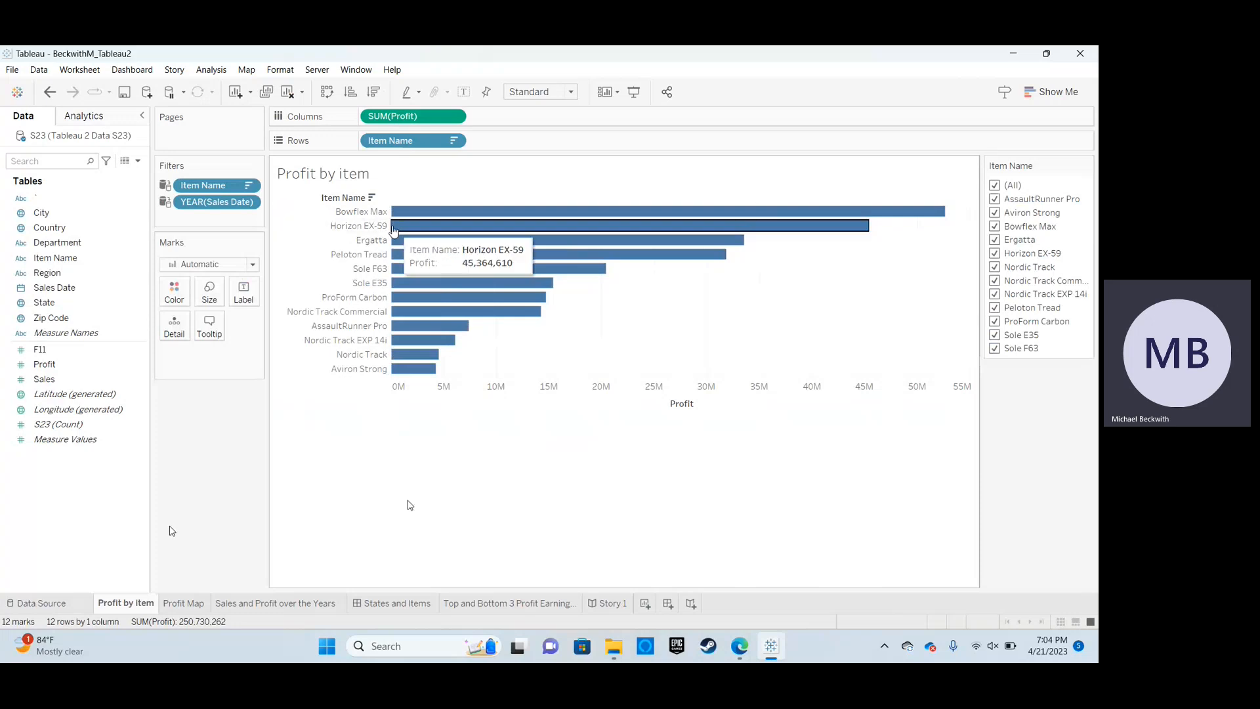
pyautogui.moveTo(444, 242)
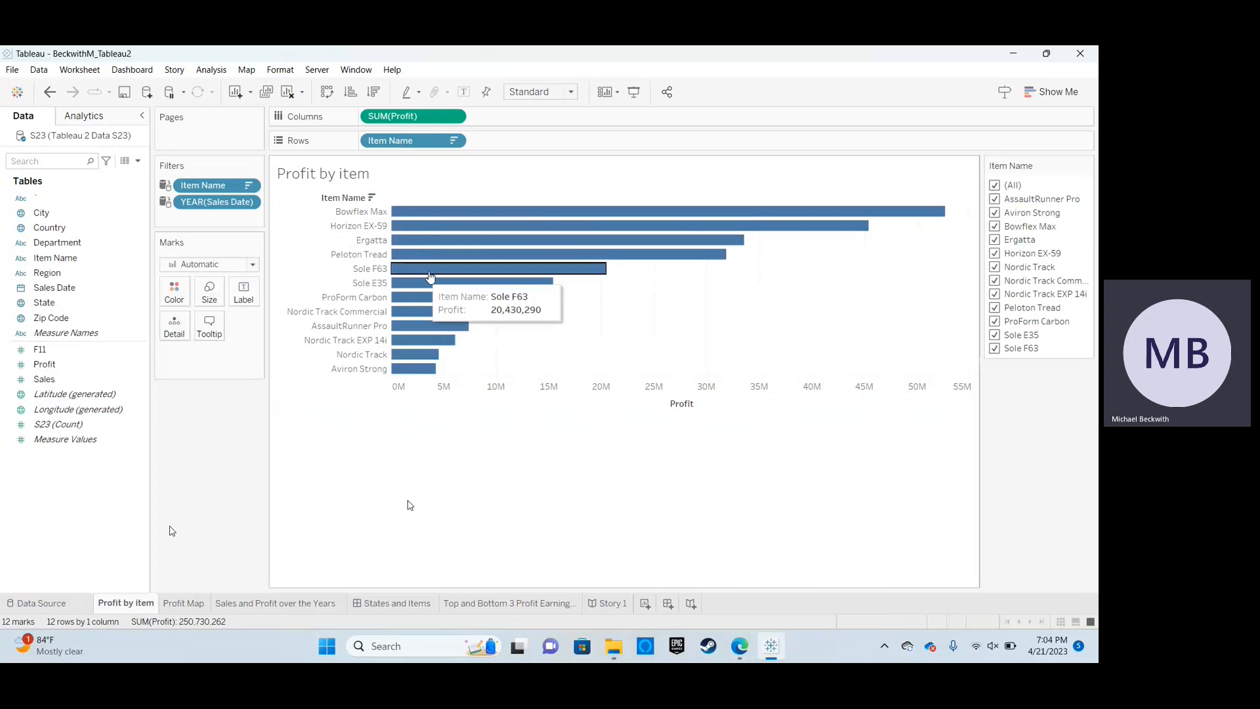
pyautogui.moveTo(410, 374)
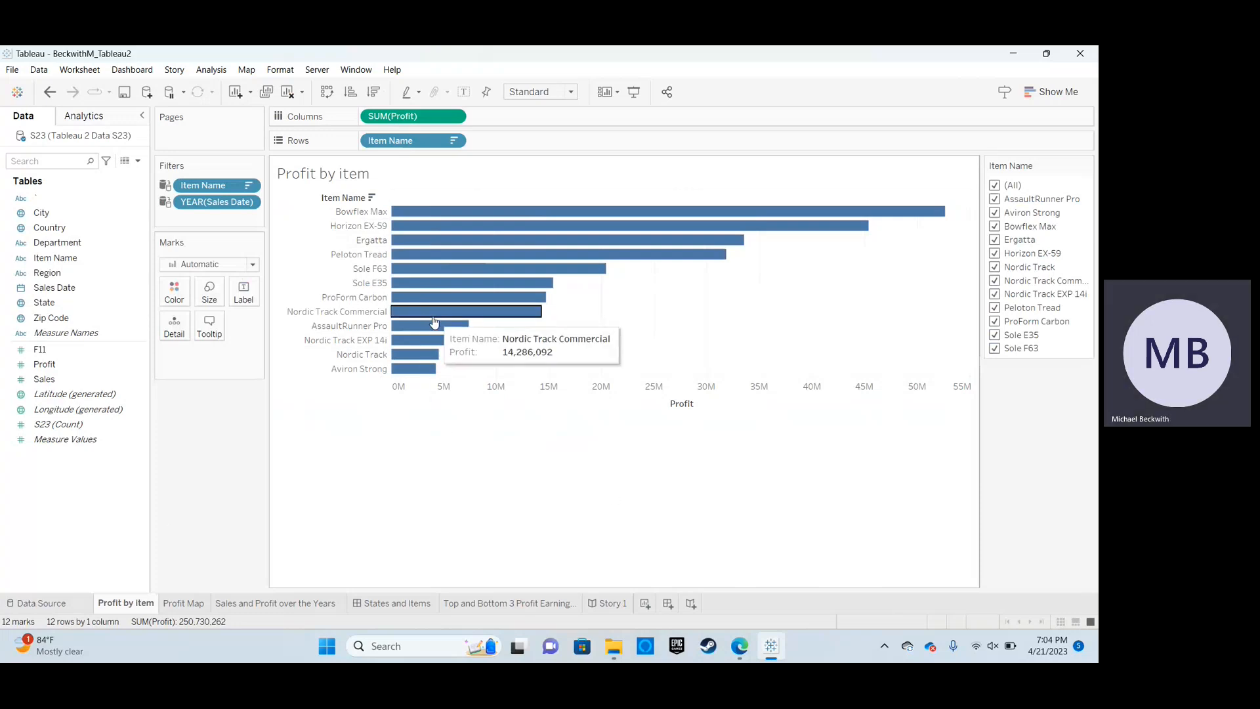
# Examine state profits on the Profit Map, including New York, Pennsylvania, Florida and Maine, and compare with the Profit by item chart.
pyautogui.click(188, 604)
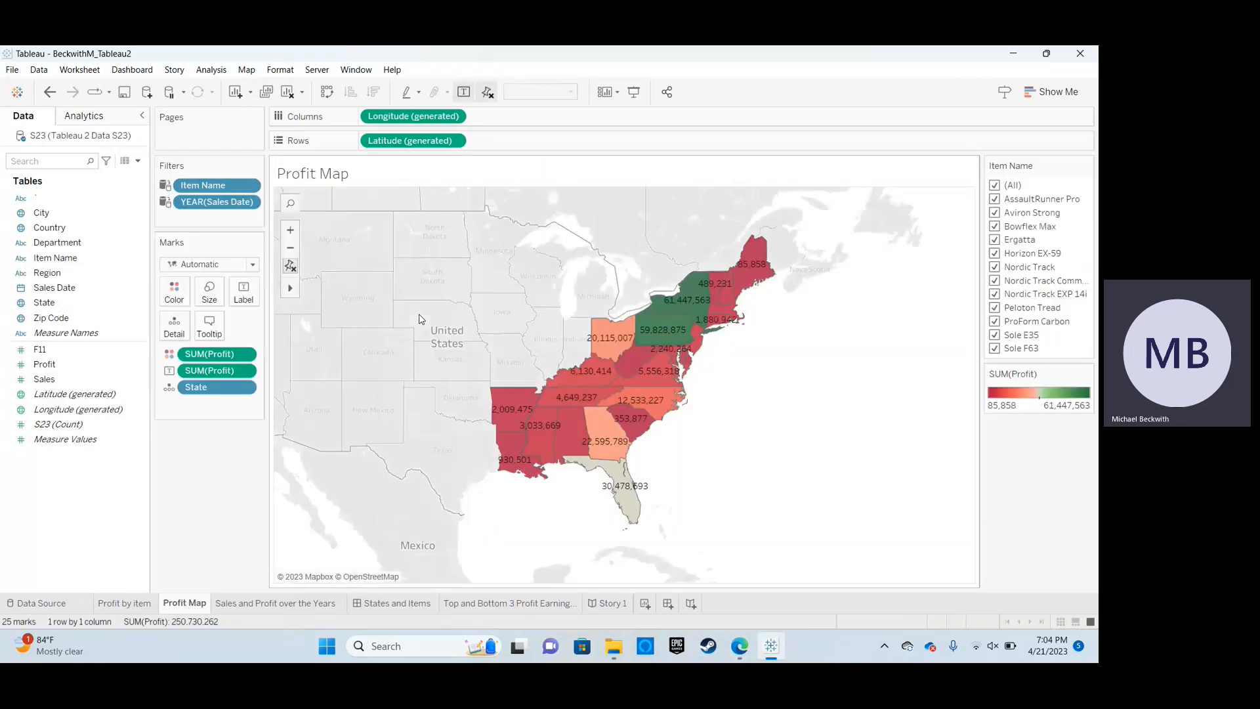
pyautogui.scroll(-1, 697, 525)
pyautogui.scroll(1, 697, 526)
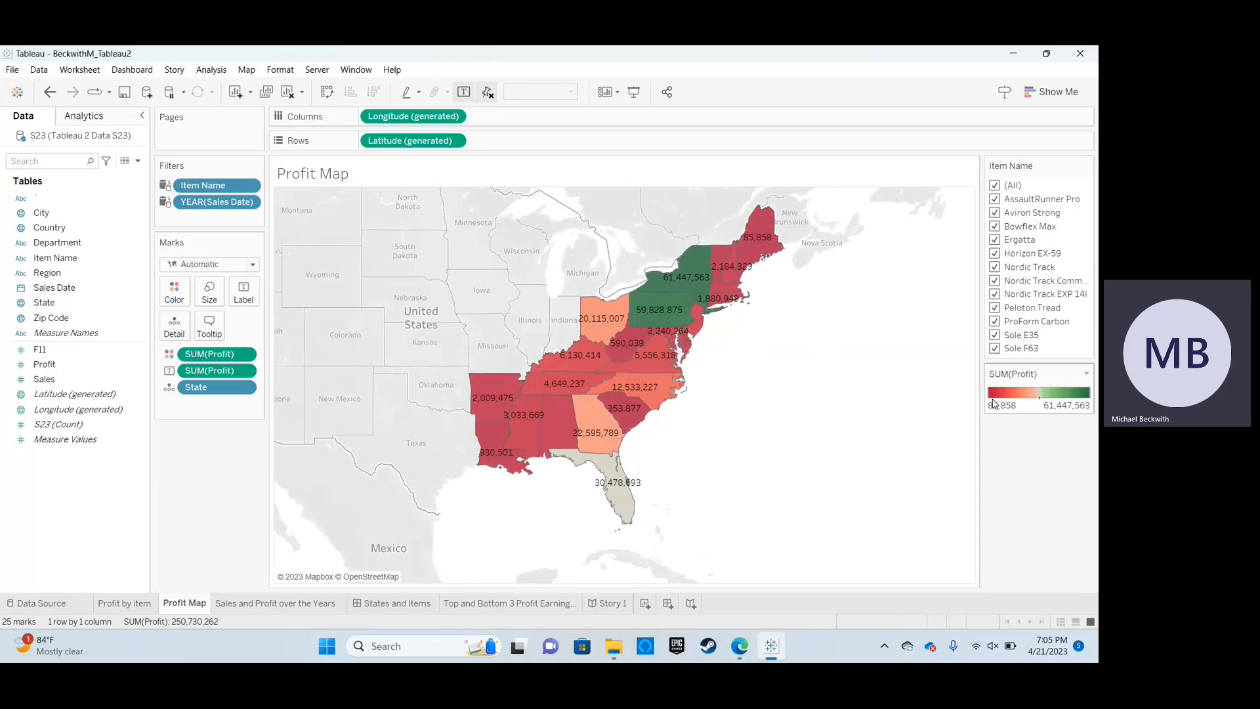
pyautogui.moveTo(684, 279)
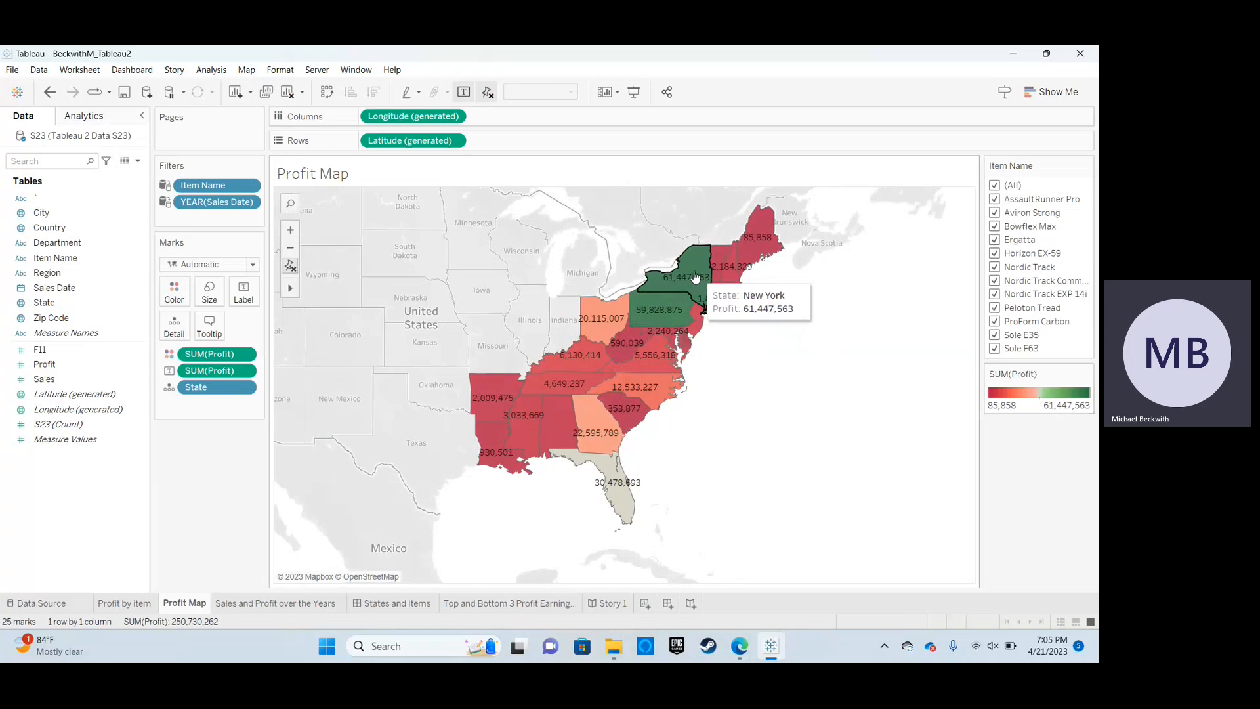
pyautogui.moveTo(661, 305)
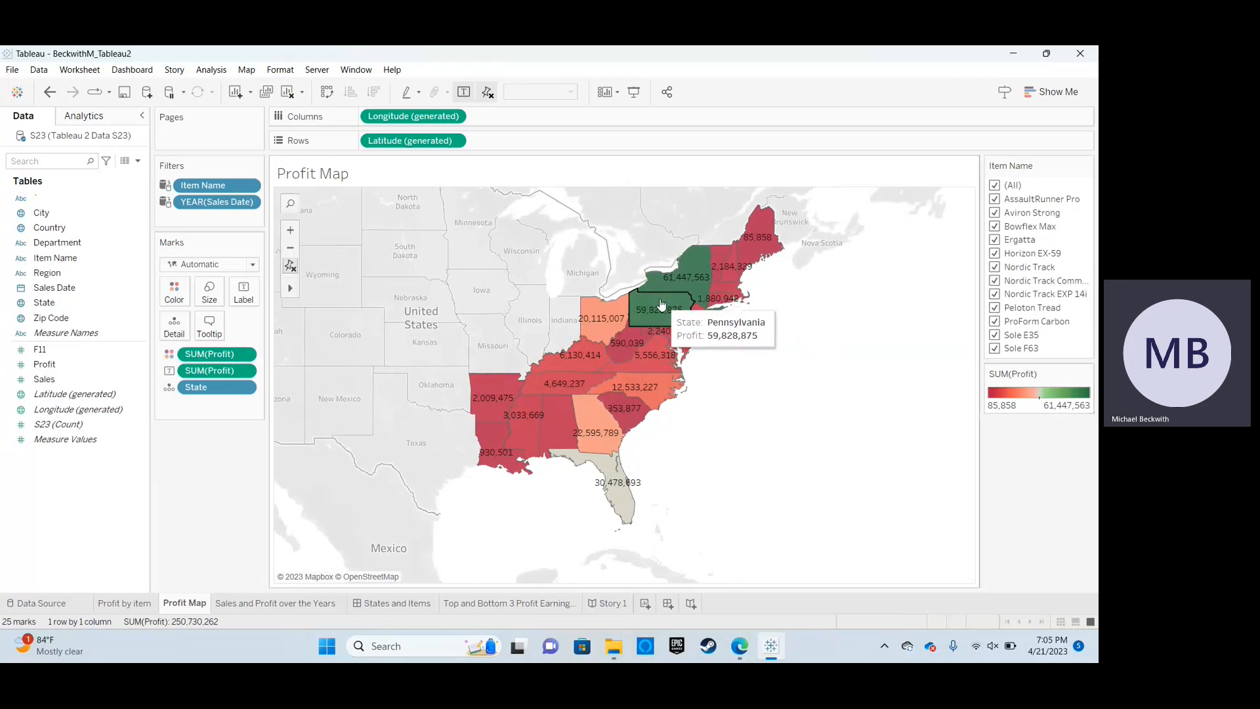
pyautogui.moveTo(605, 487)
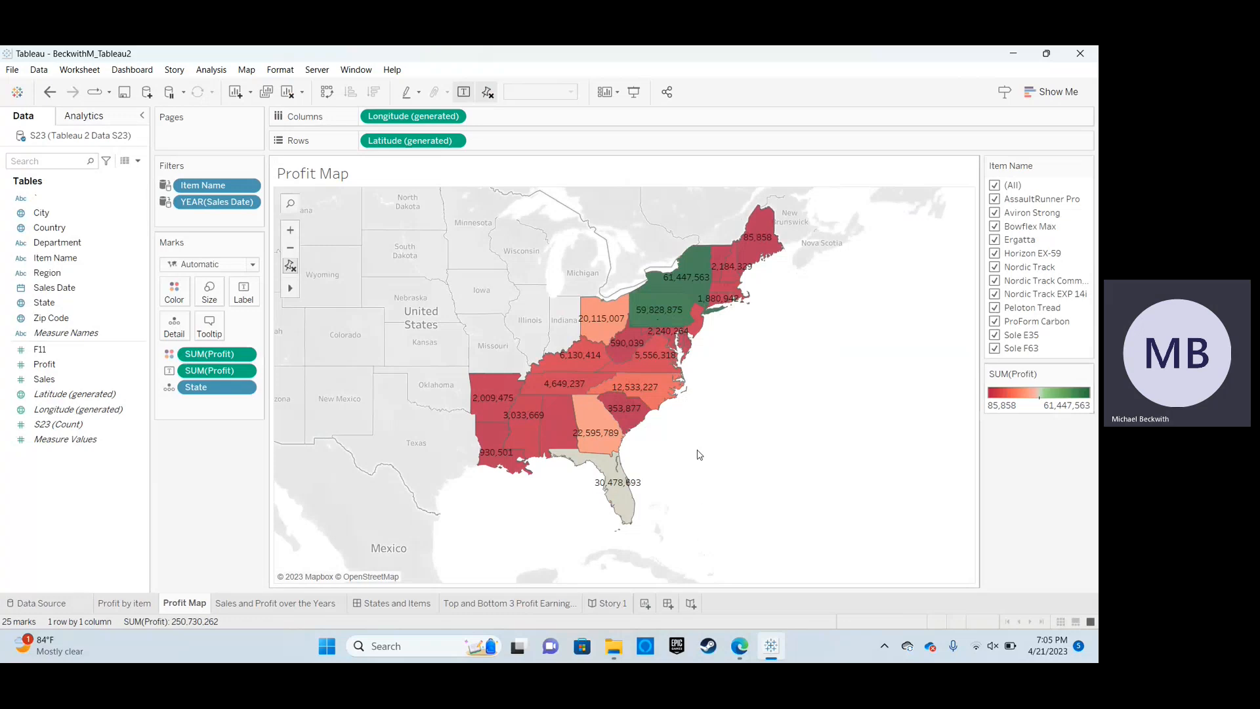
pyautogui.moveTo(770, 243)
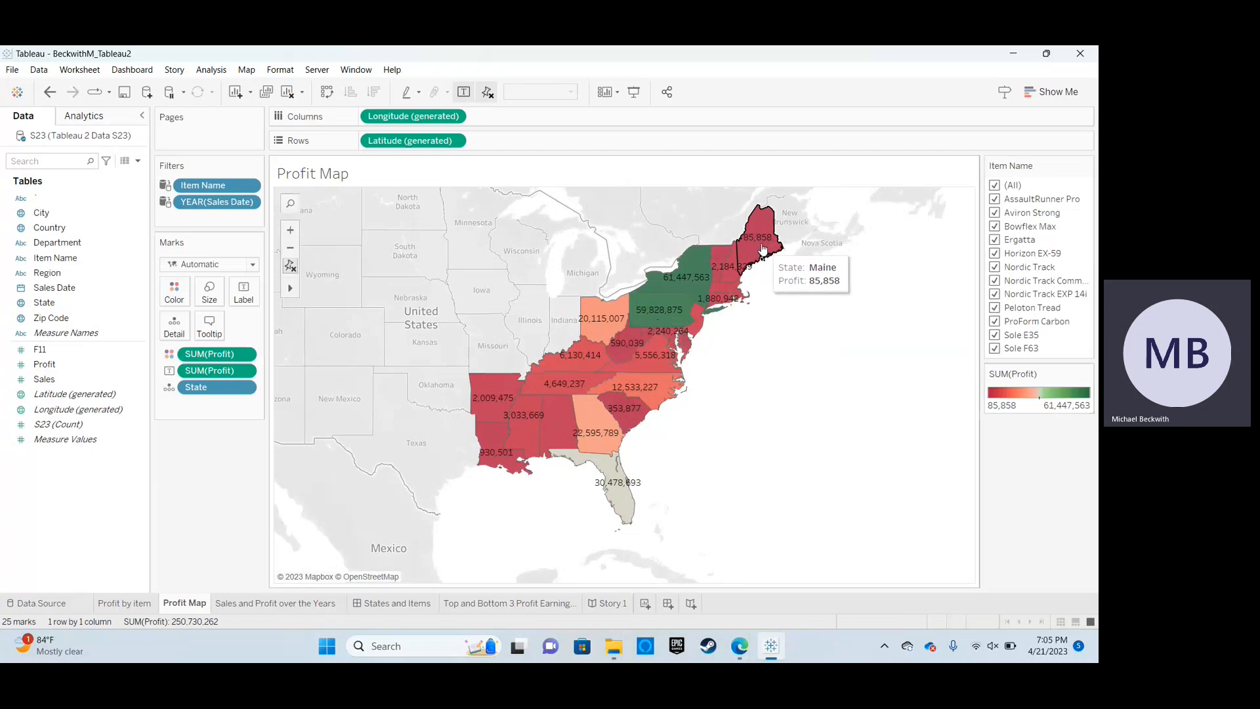
pyautogui.moveTo(489, 453)
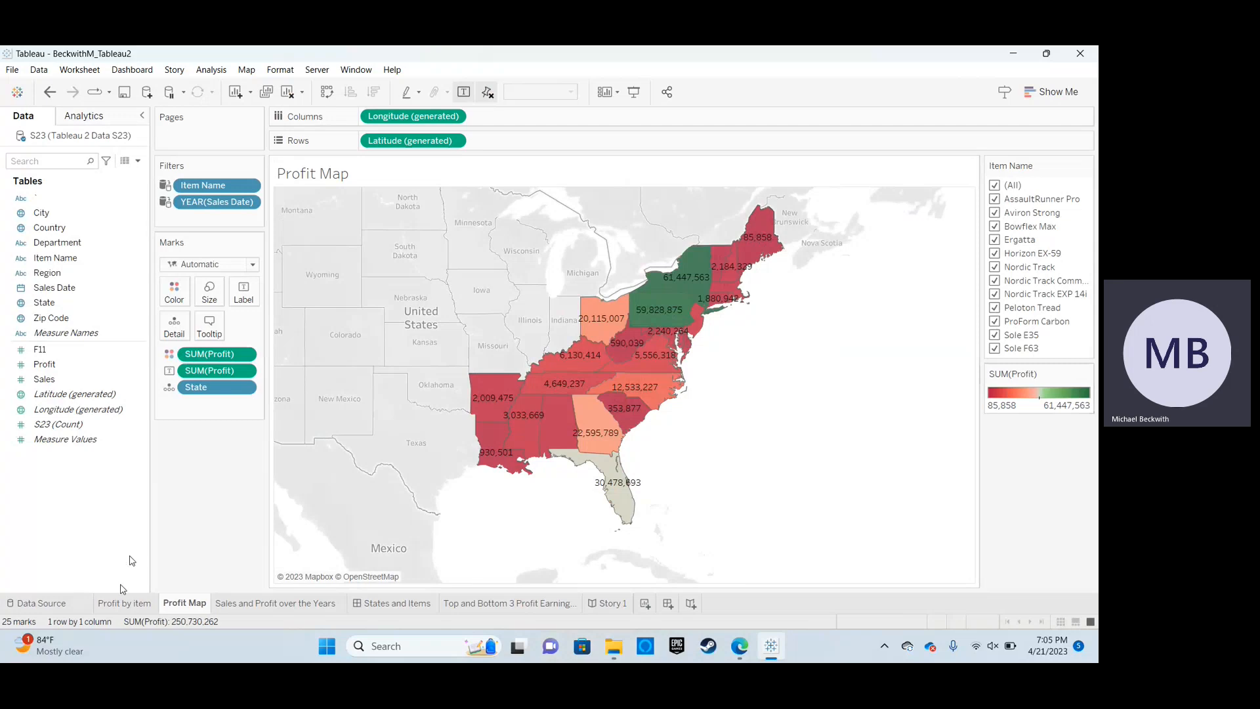
pyautogui.click(125, 603)
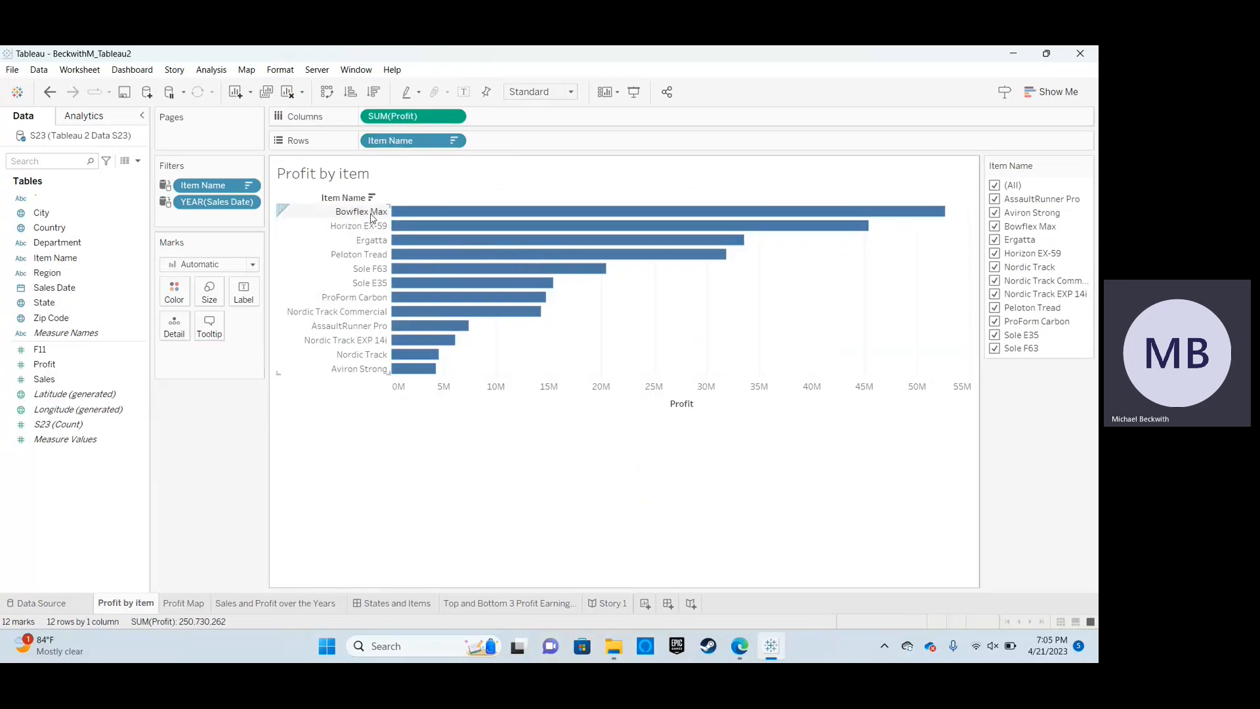
pyautogui.click(184, 601)
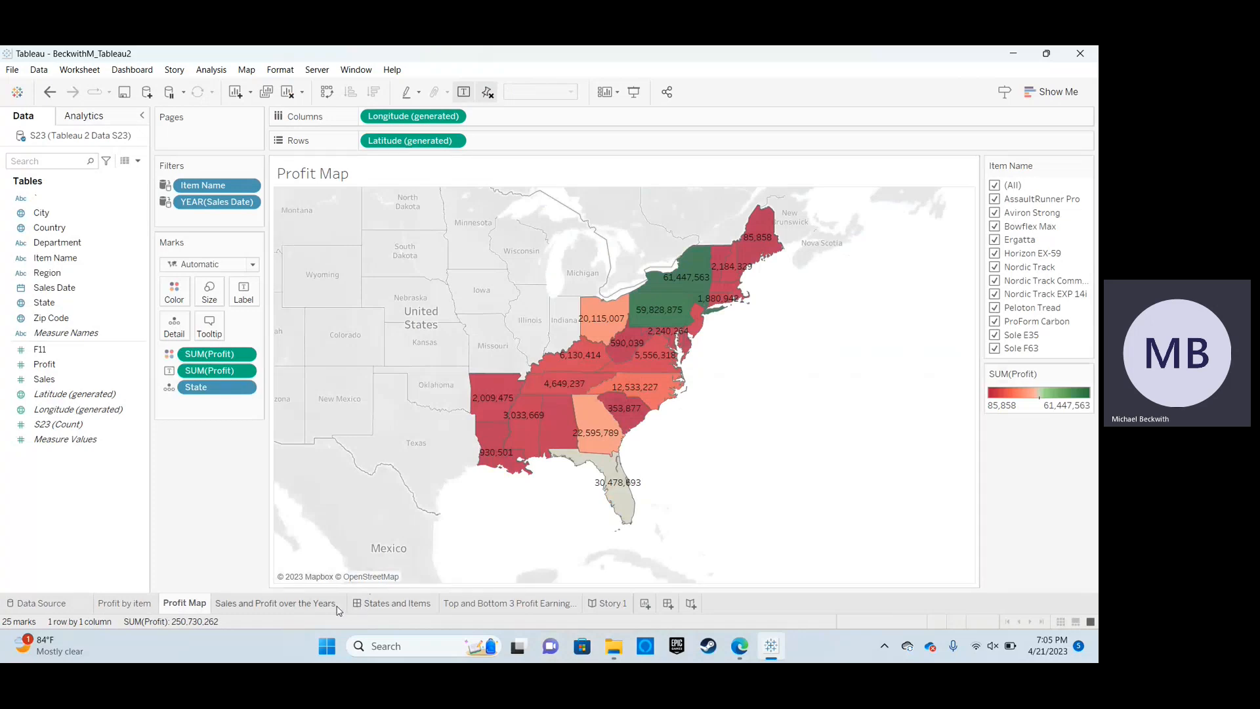
# Open the Sales and Profit over the Years sheet, then check the Sales Date values in the data source.
pyautogui.click(324, 604)
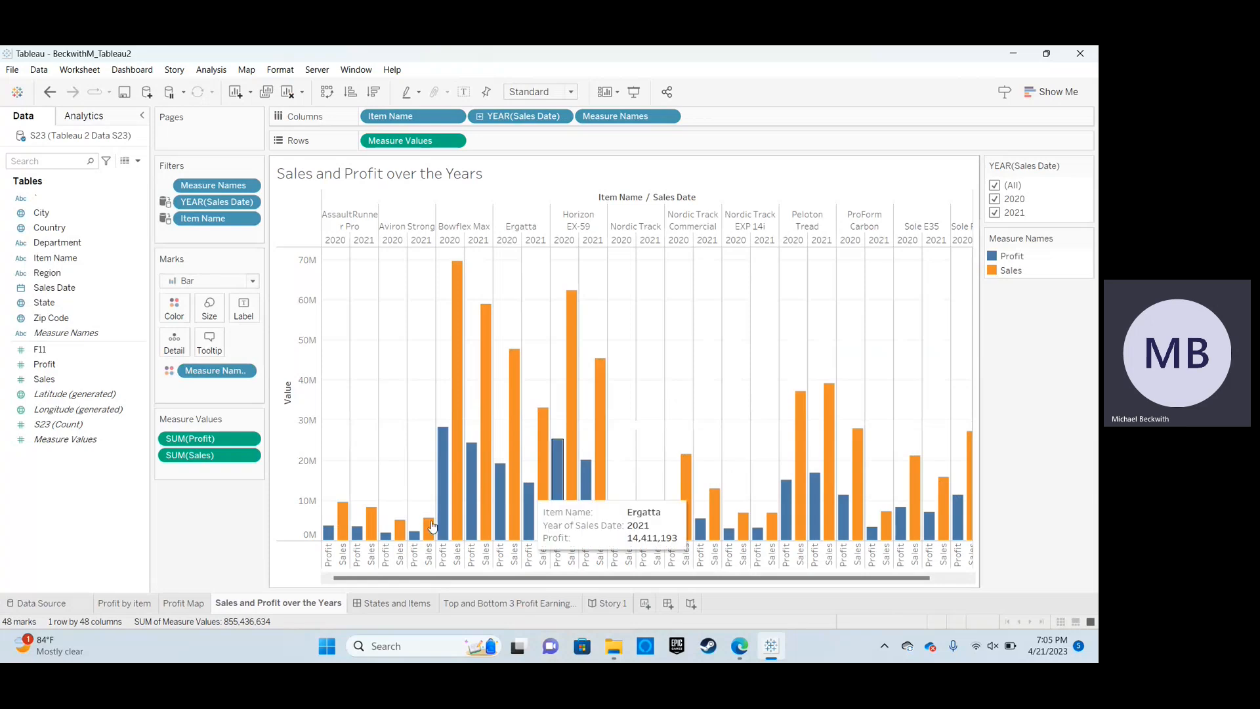
pyautogui.click(42, 603)
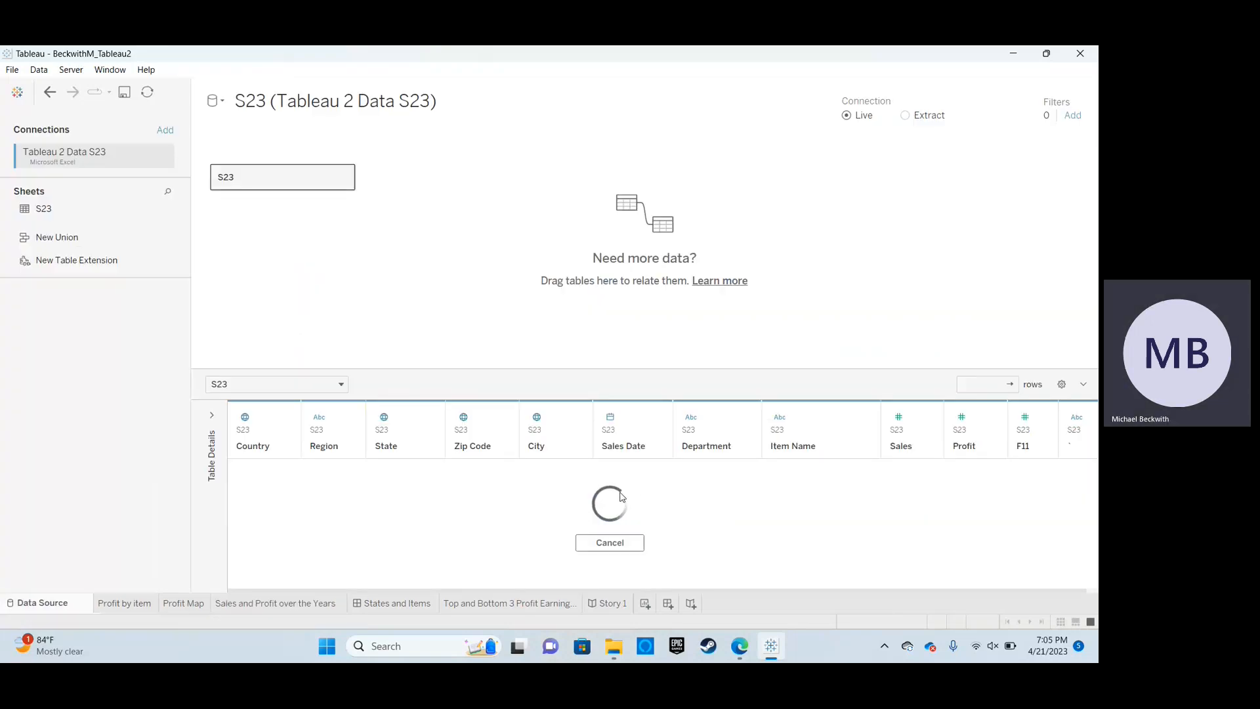
pyautogui.scroll(-20, 634, 533)
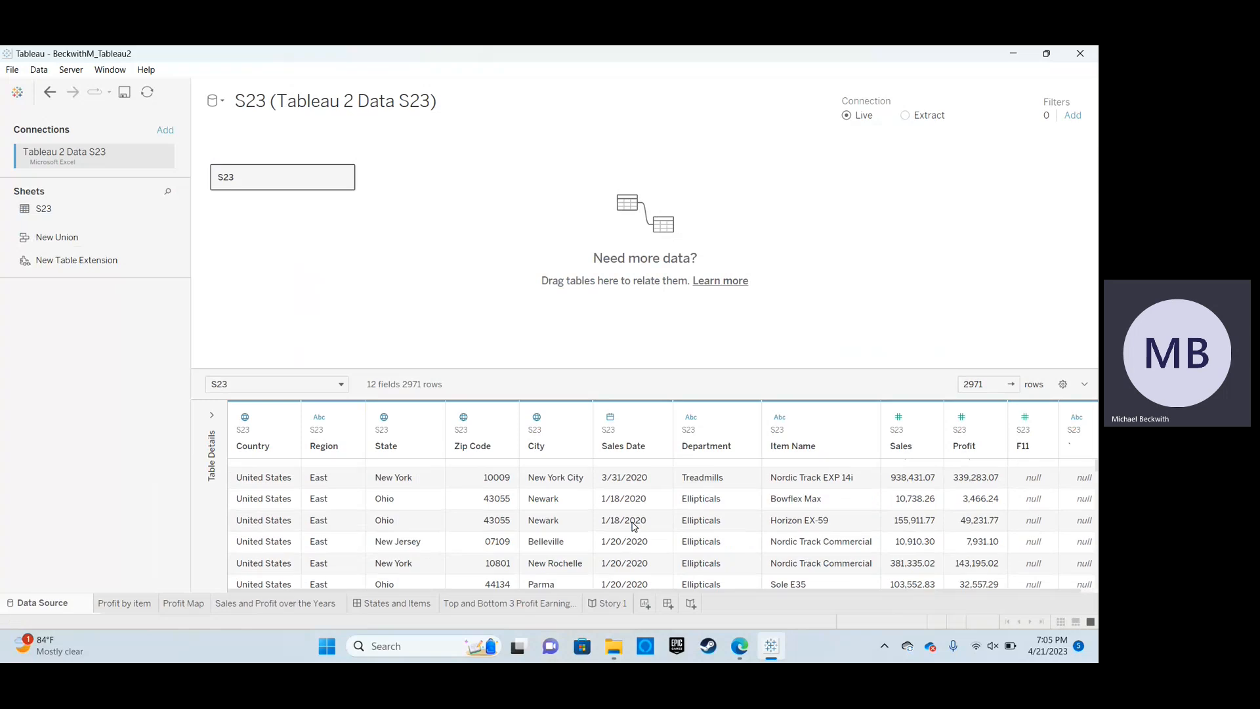
pyautogui.scroll(-10, 634, 526)
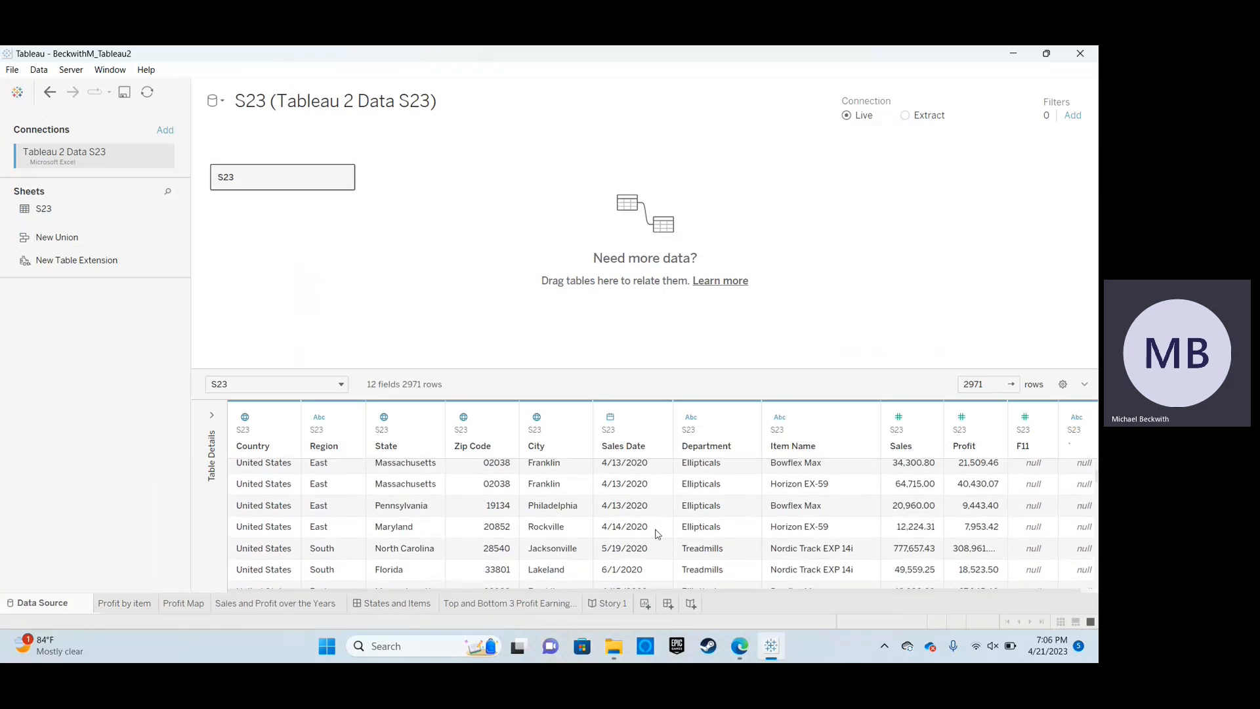
pyautogui.scroll(20, 635, 587)
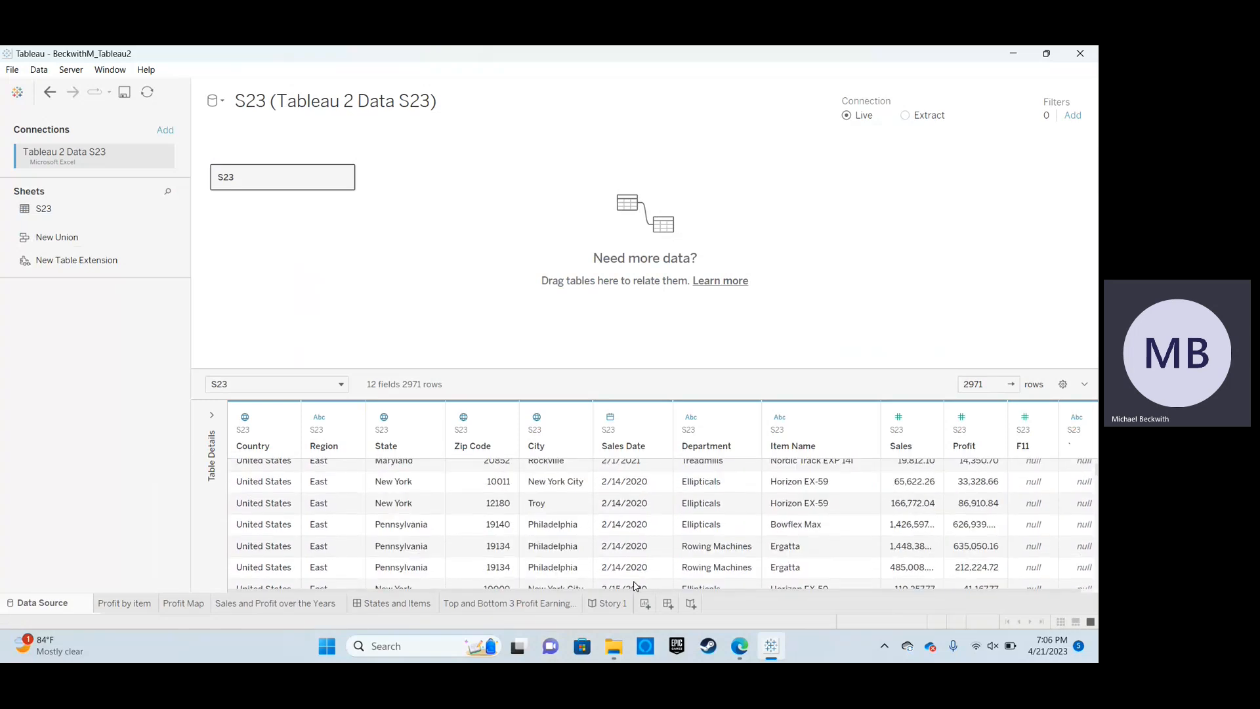
# Examine the Sales and Profit over the Years chart, comparing each item's 2020 and 2021 sales and profit bars.
pyautogui.click(309, 604)
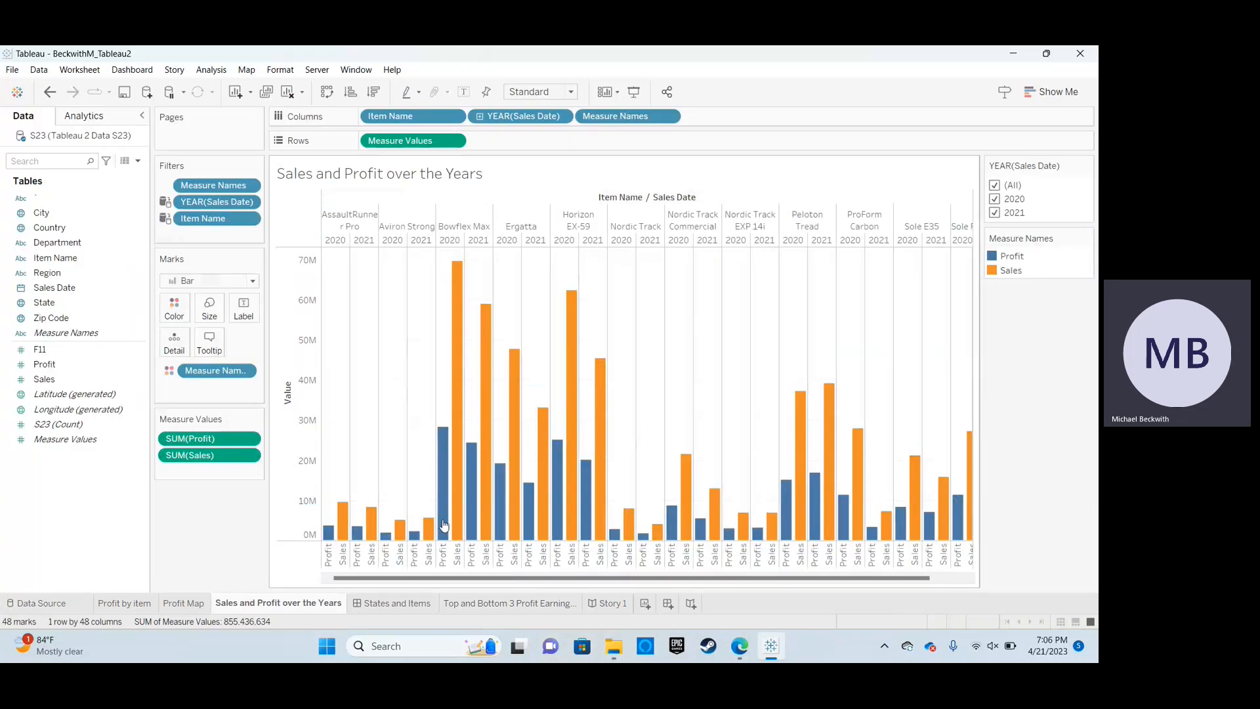
pyautogui.moveTo(451, 541)
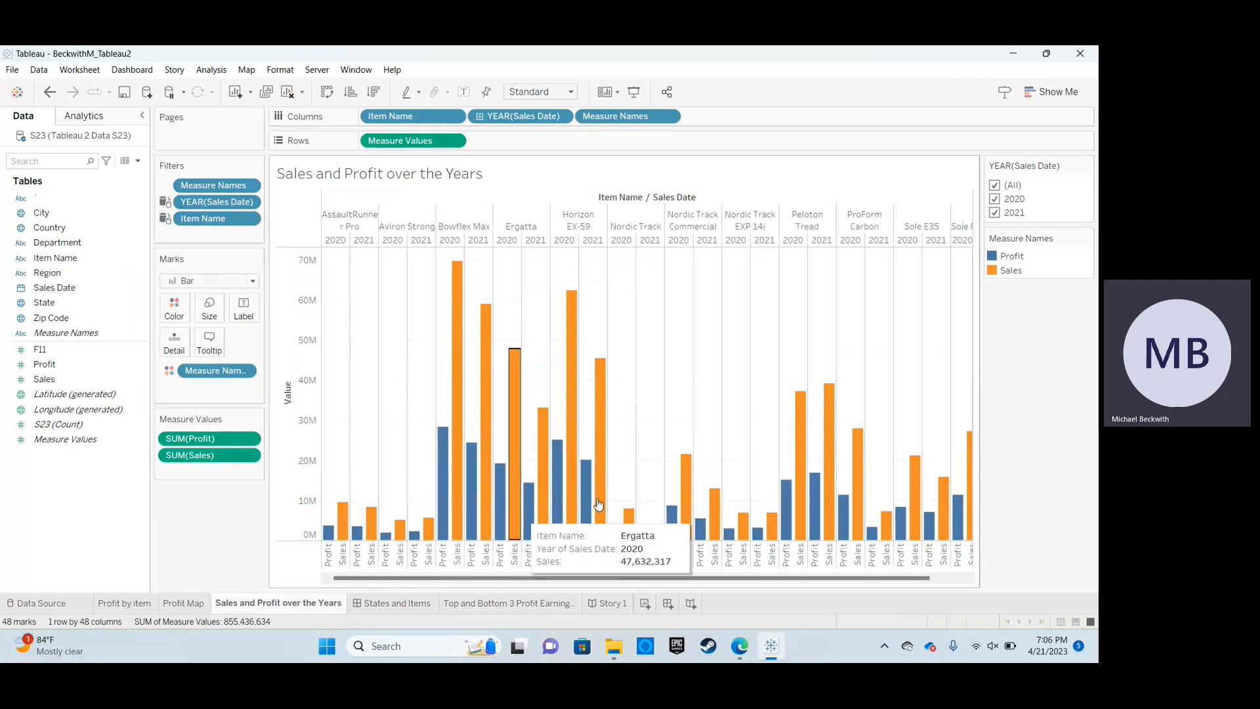
pyautogui.hscroll(2, 678, 478)
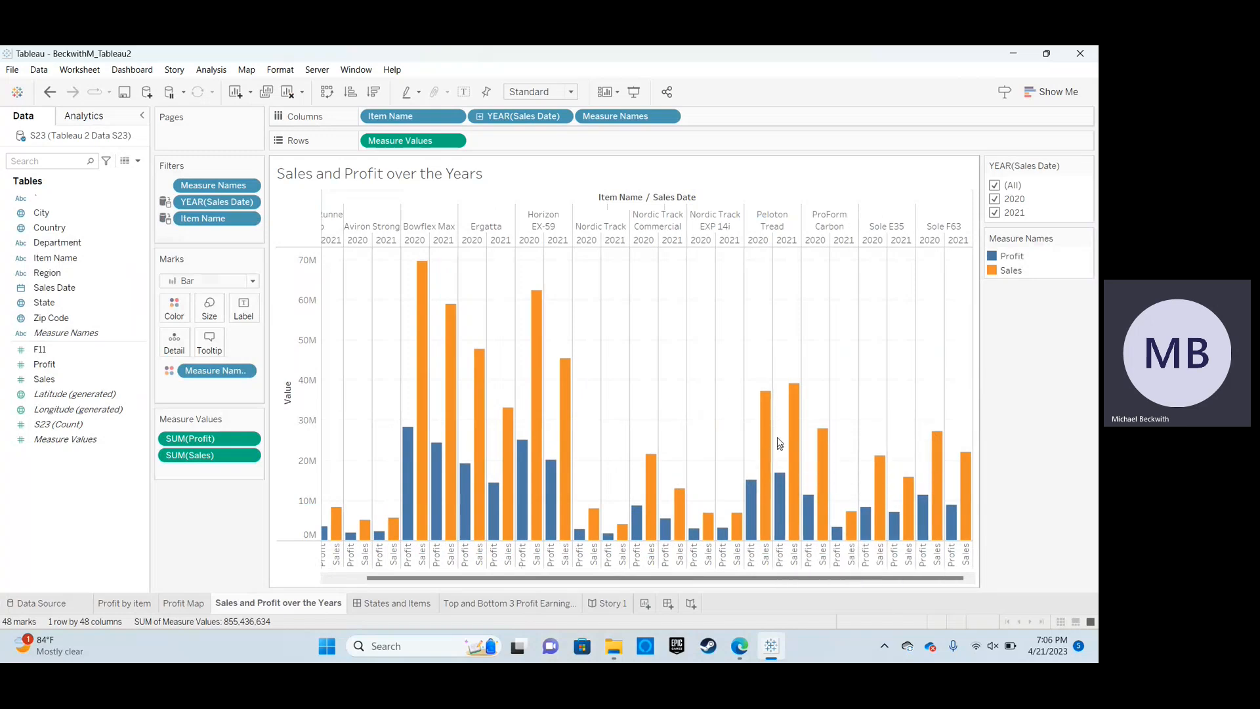
pyautogui.moveTo(755, 519)
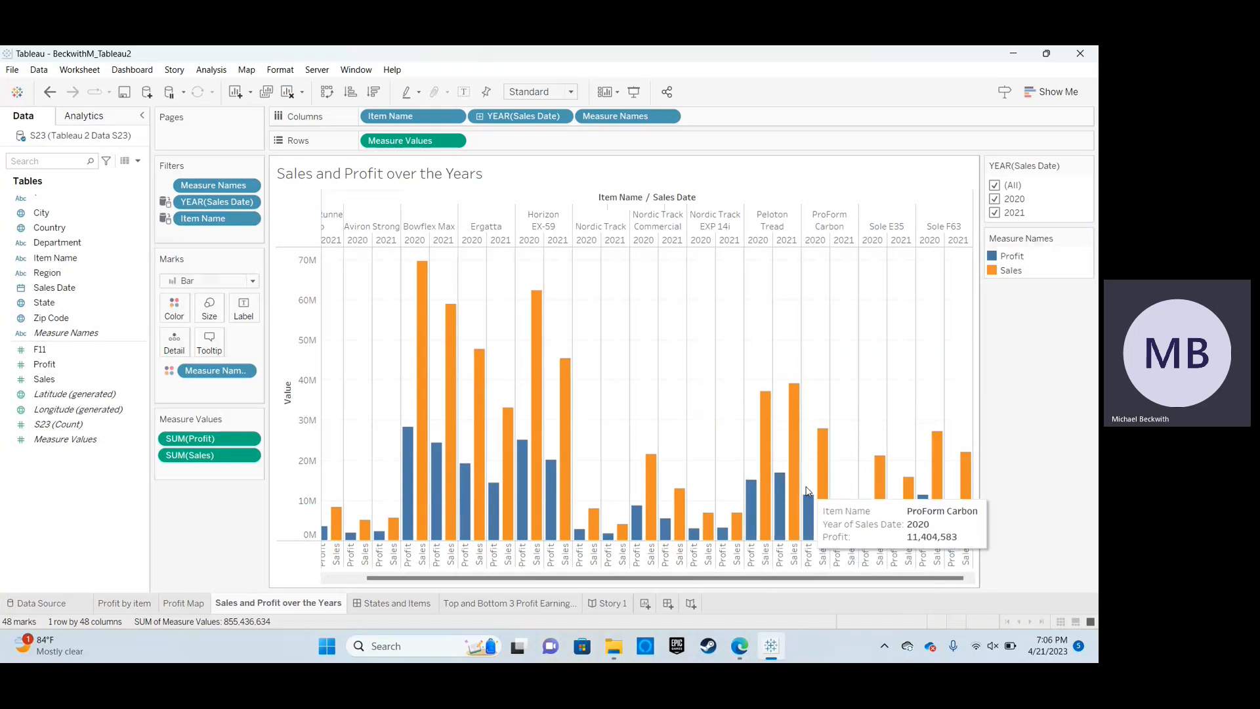
pyautogui.moveTo(790, 499)
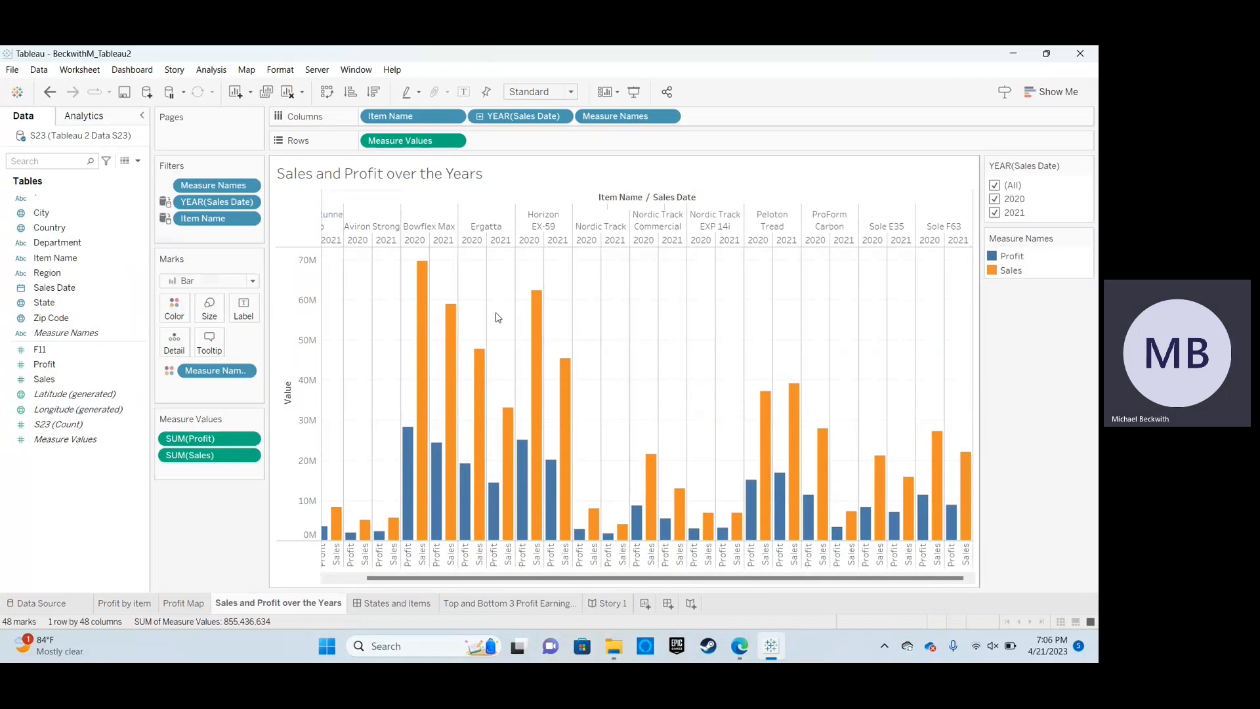
pyautogui.moveTo(425, 296)
pyautogui.moveTo(793, 407)
# Review the layout of the States and Items dashboard, glancing at the Top and Bottom 3 Profit Earning States sheet.
pyautogui.click(395, 605)
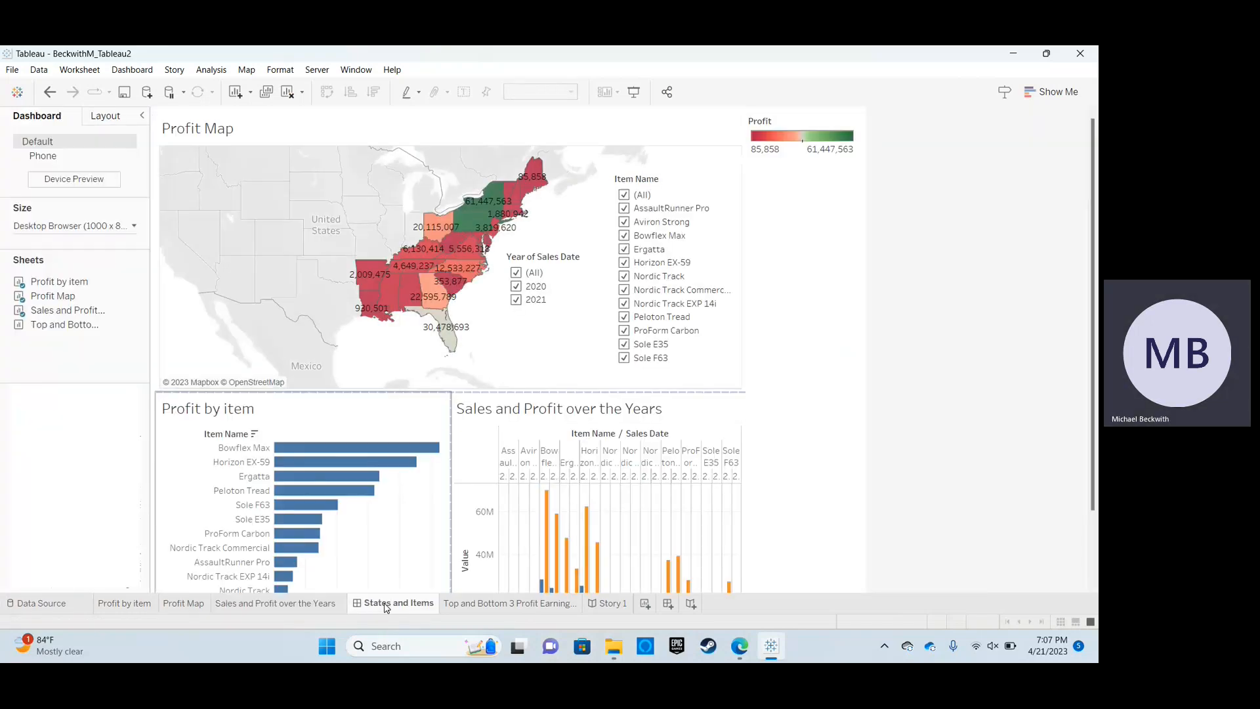
pyautogui.click(449, 604)
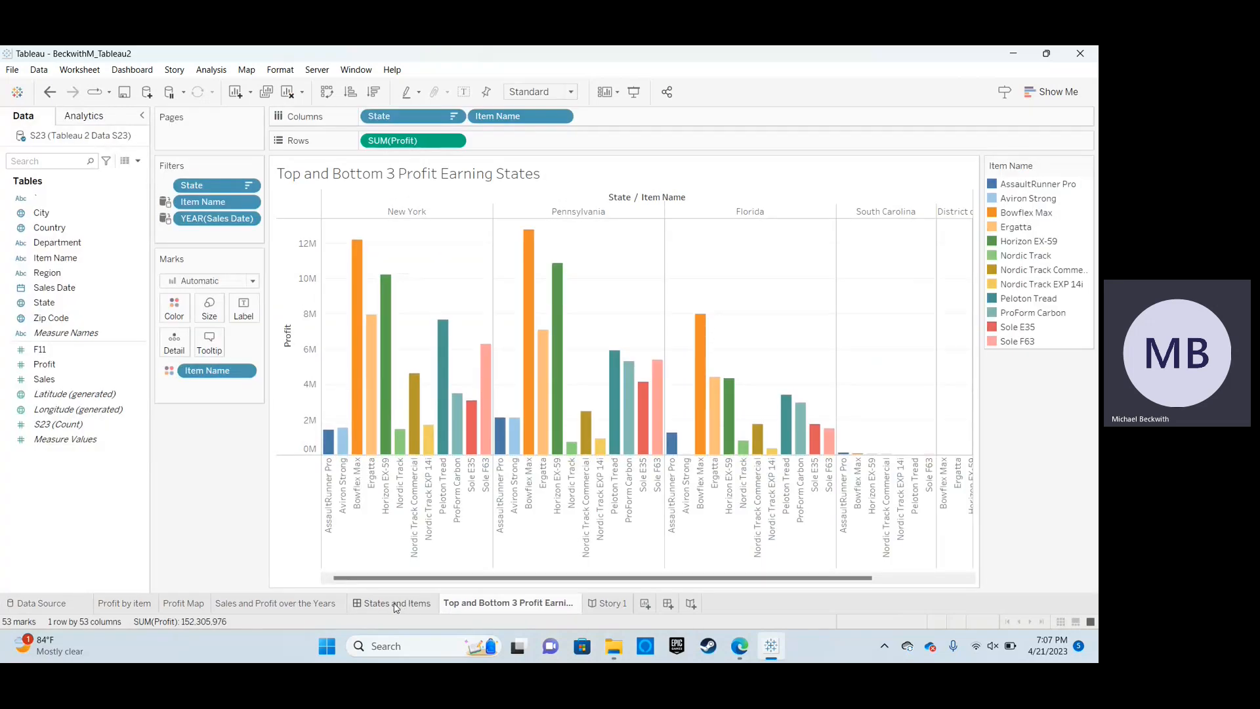
pyautogui.click(395, 603)
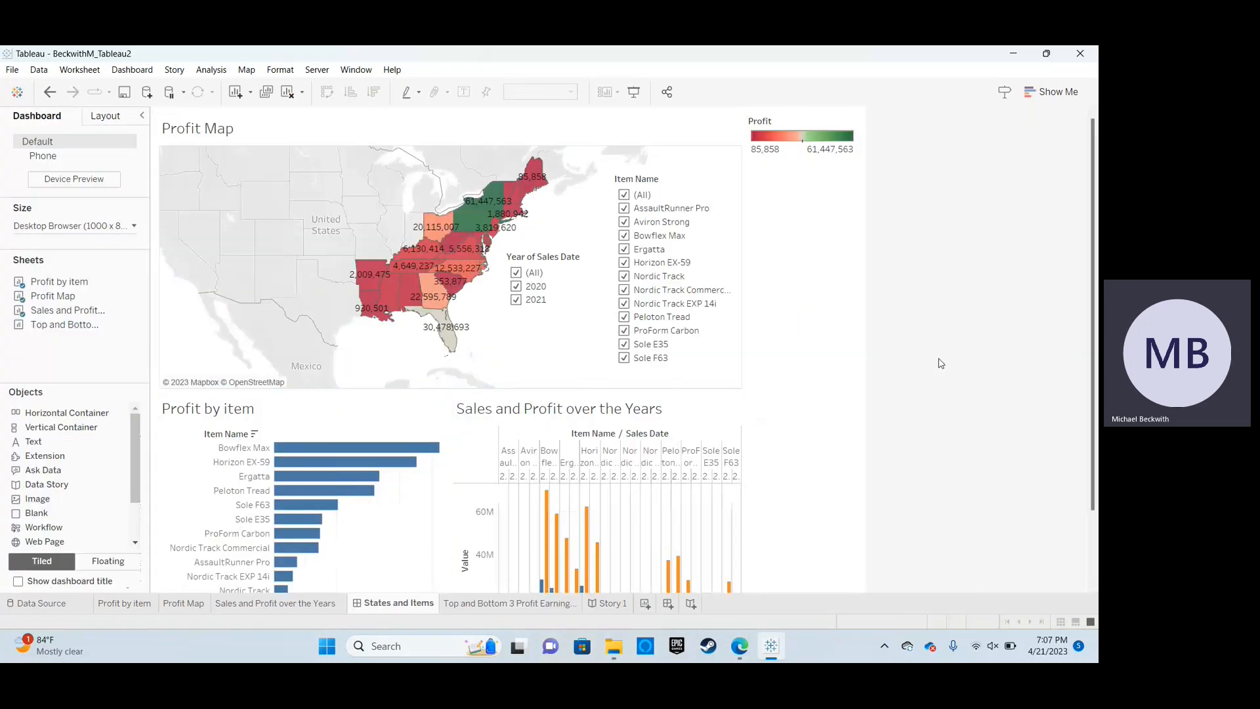
pyautogui.scroll(-3, 940, 365)
pyautogui.scroll(3, 940, 365)
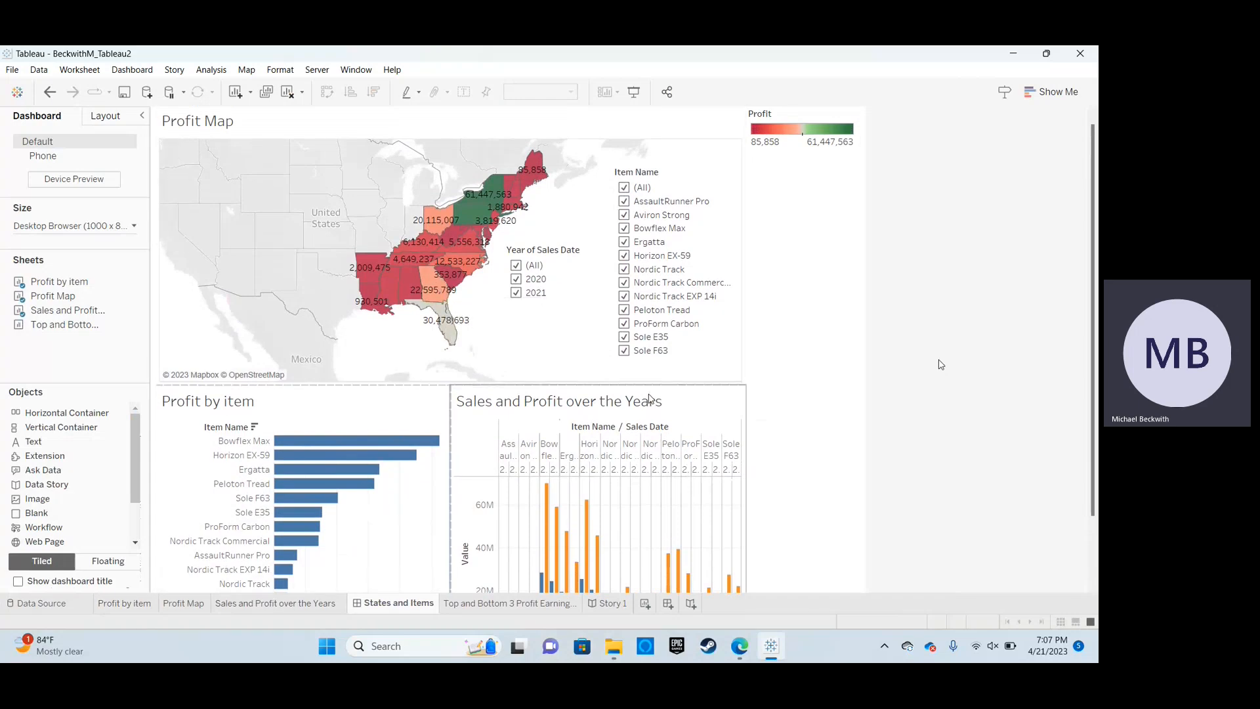
# Filter the dashboard to 2020 only and check New York's profit and the Bowflex Max profit.
pyautogui.scroll(-3, 650, 398)
pyautogui.scroll(2, 649, 399)
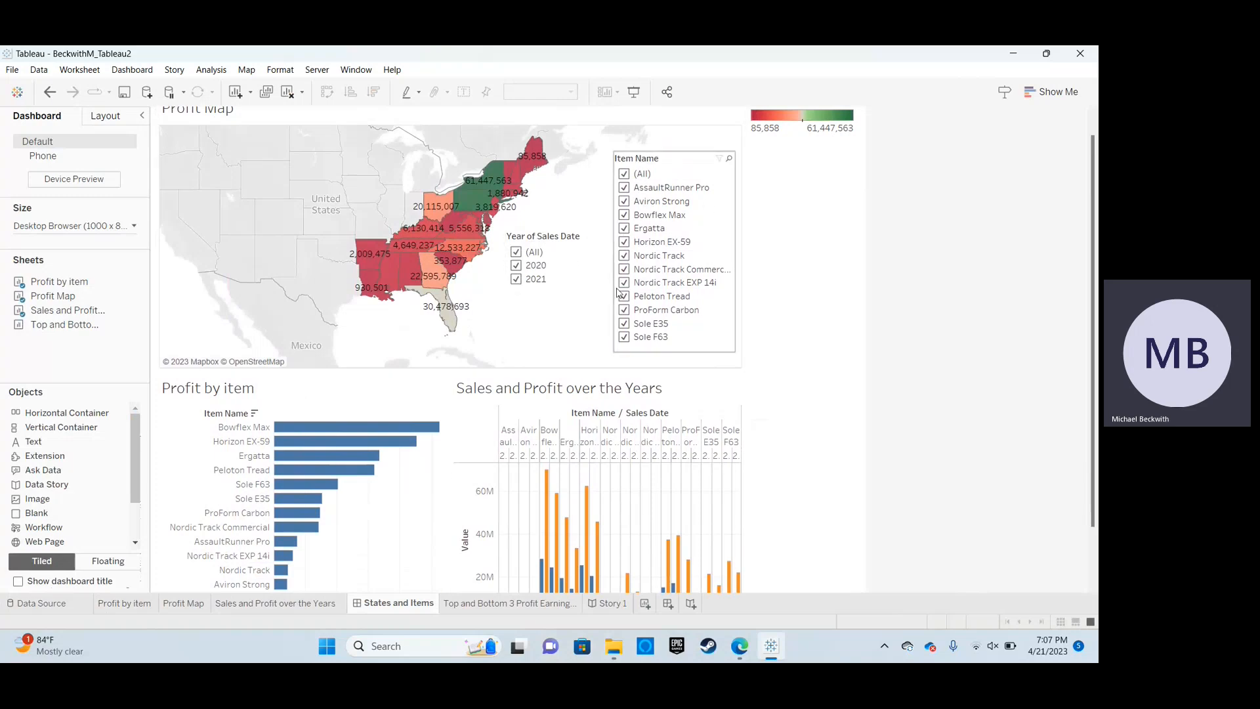
pyautogui.click(516, 252)
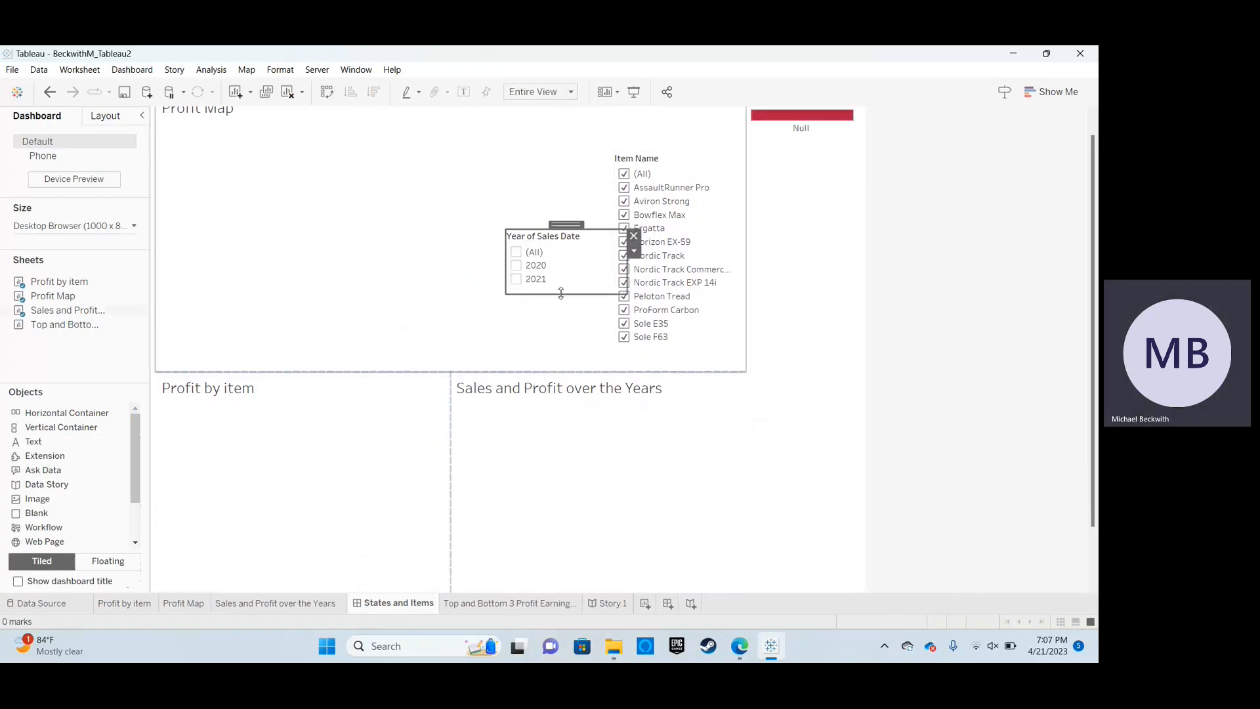
pyautogui.click(516, 266)
pyautogui.moveTo(491, 179)
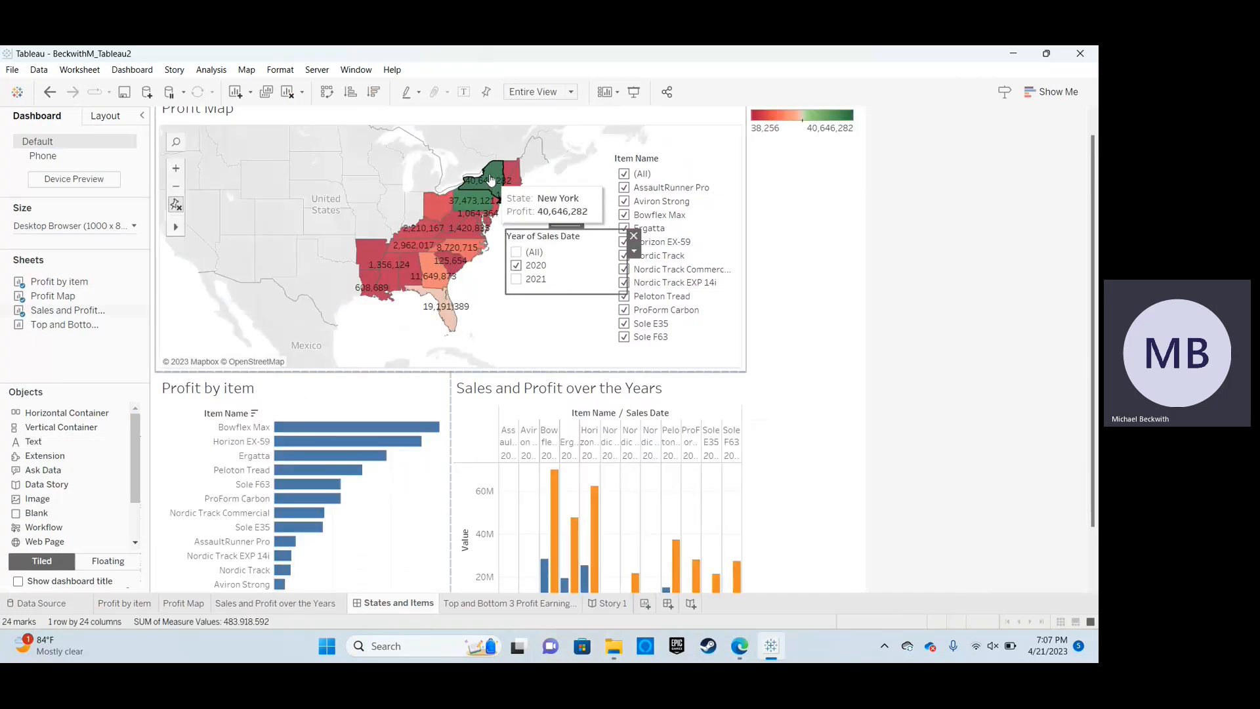
pyautogui.moveTo(313, 429)
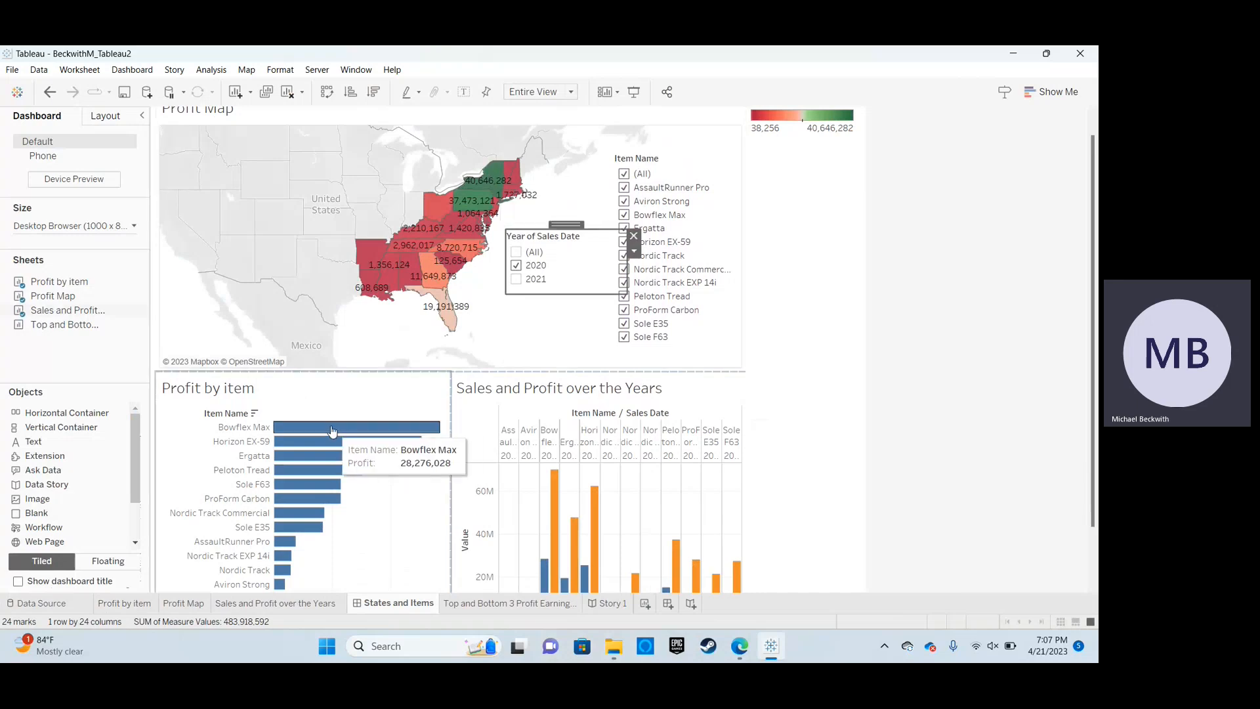
# Filter the dashboard to Horizon EX-59 only and check its state profits and its sales bar.
pyautogui.click(675, 160)
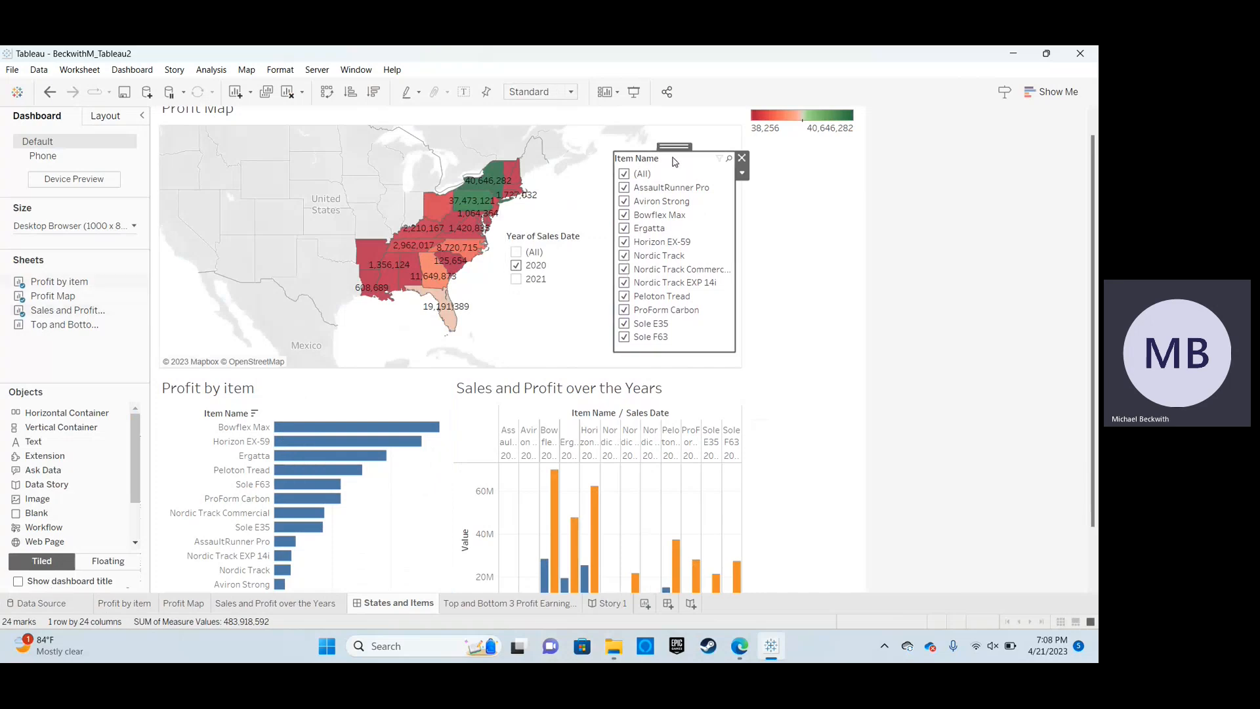
pyautogui.click(626, 175)
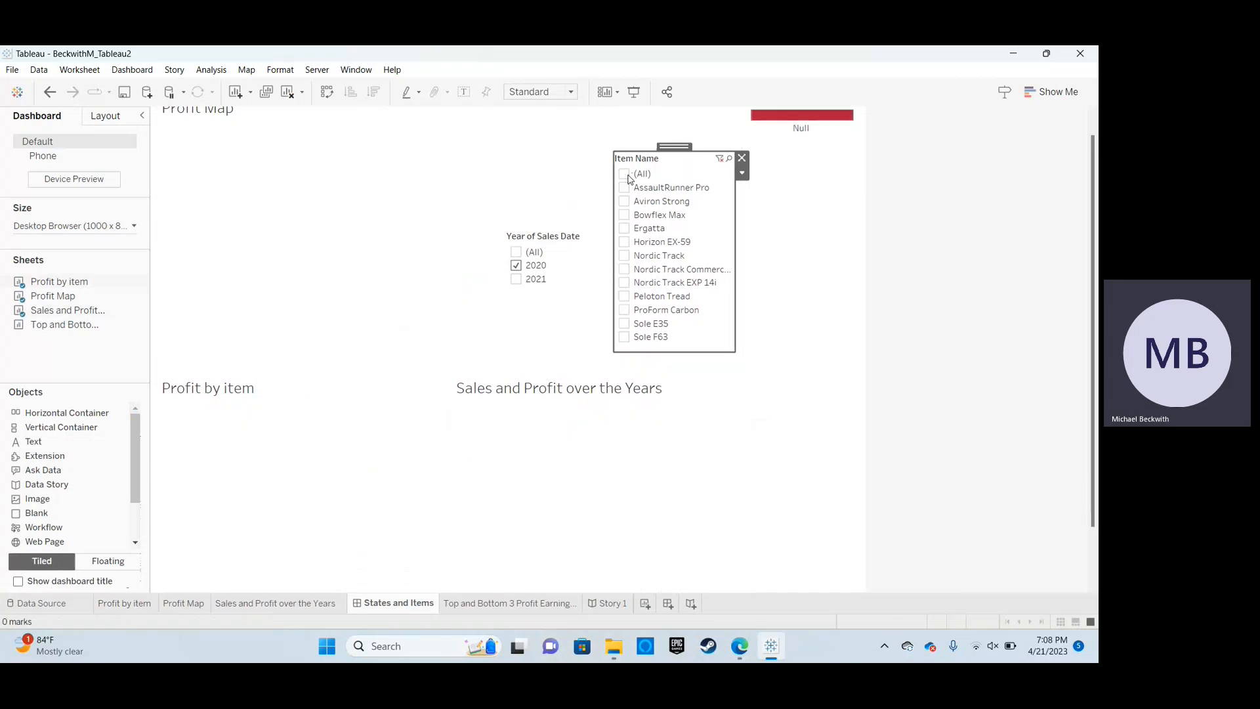
pyautogui.click(624, 243)
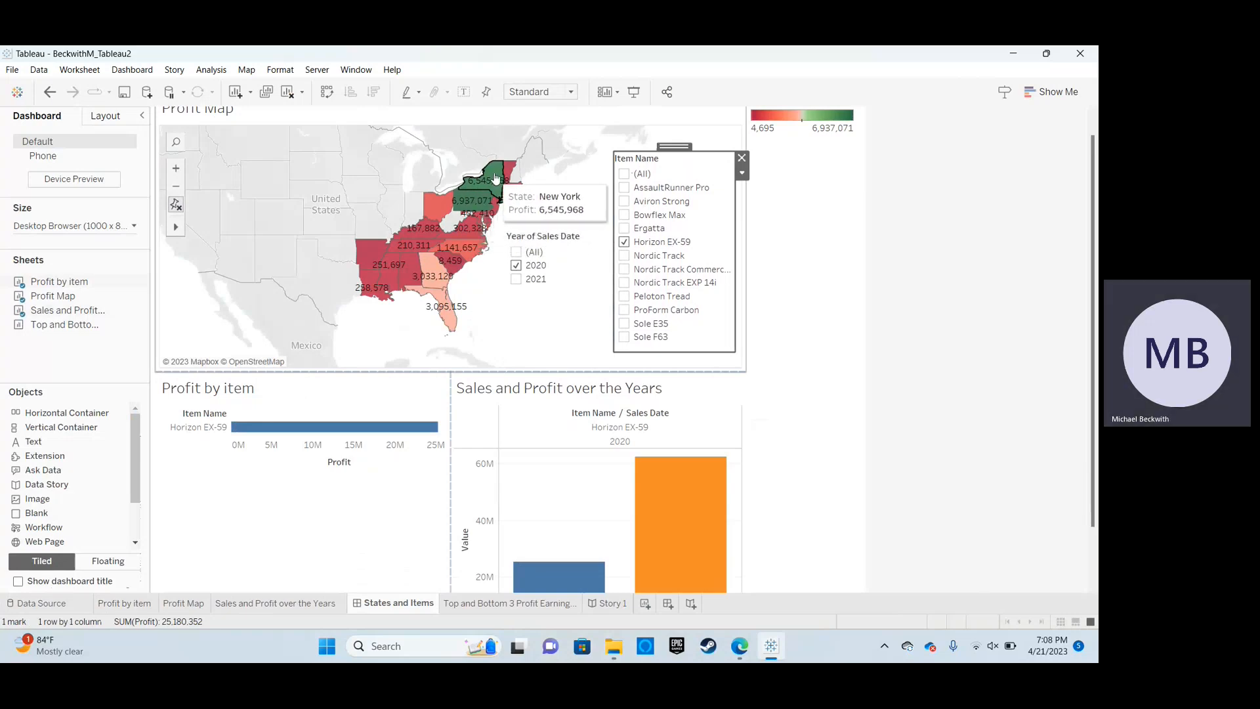
pyautogui.moveTo(467, 205)
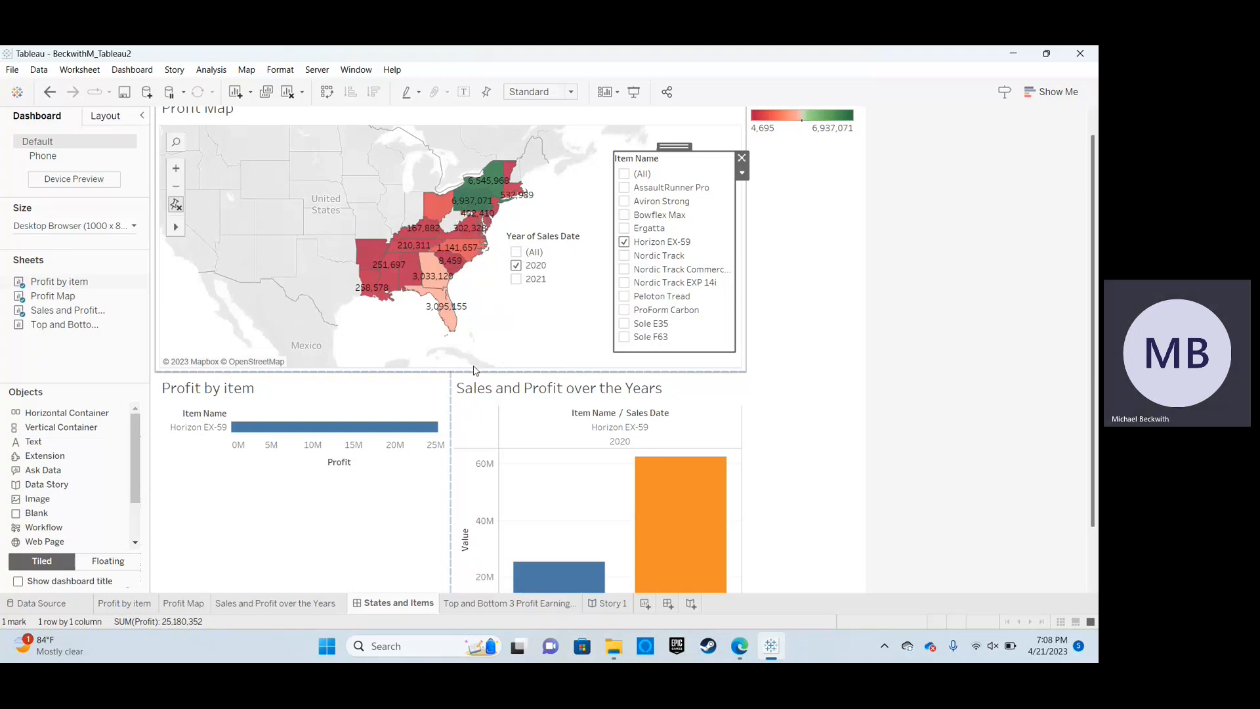
pyautogui.scroll(-3, 535, 427)
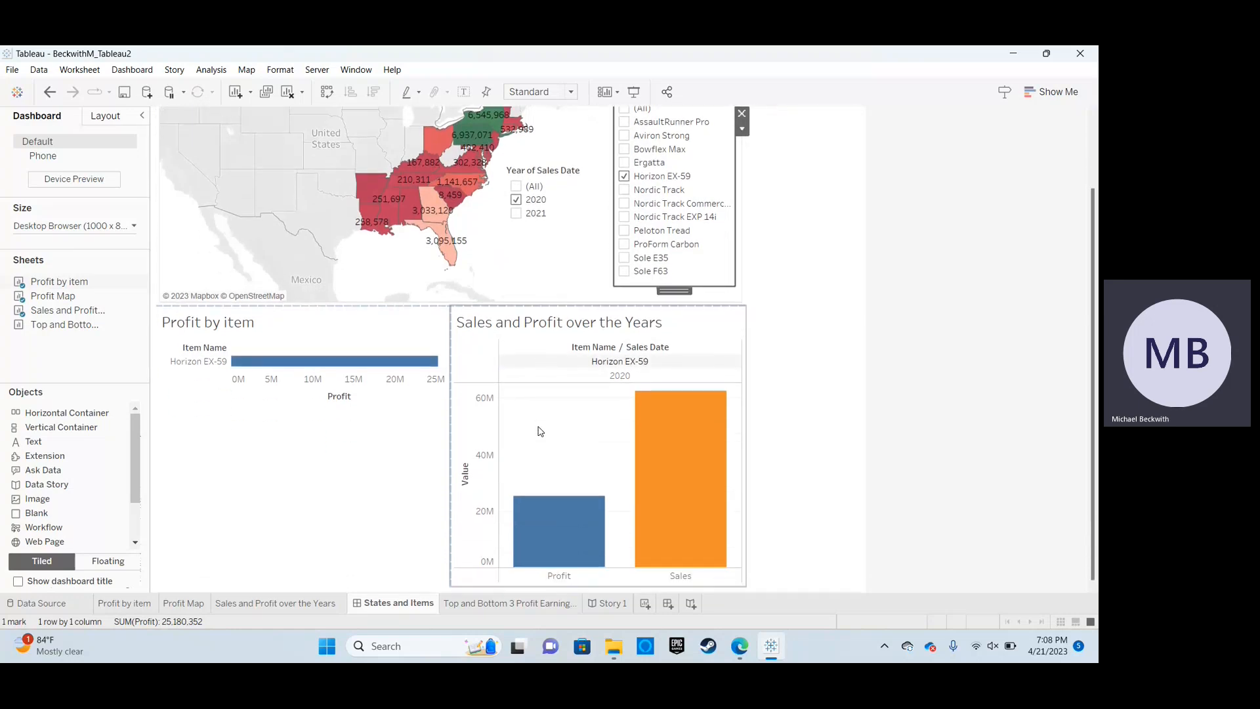
pyautogui.moveTo(681, 498)
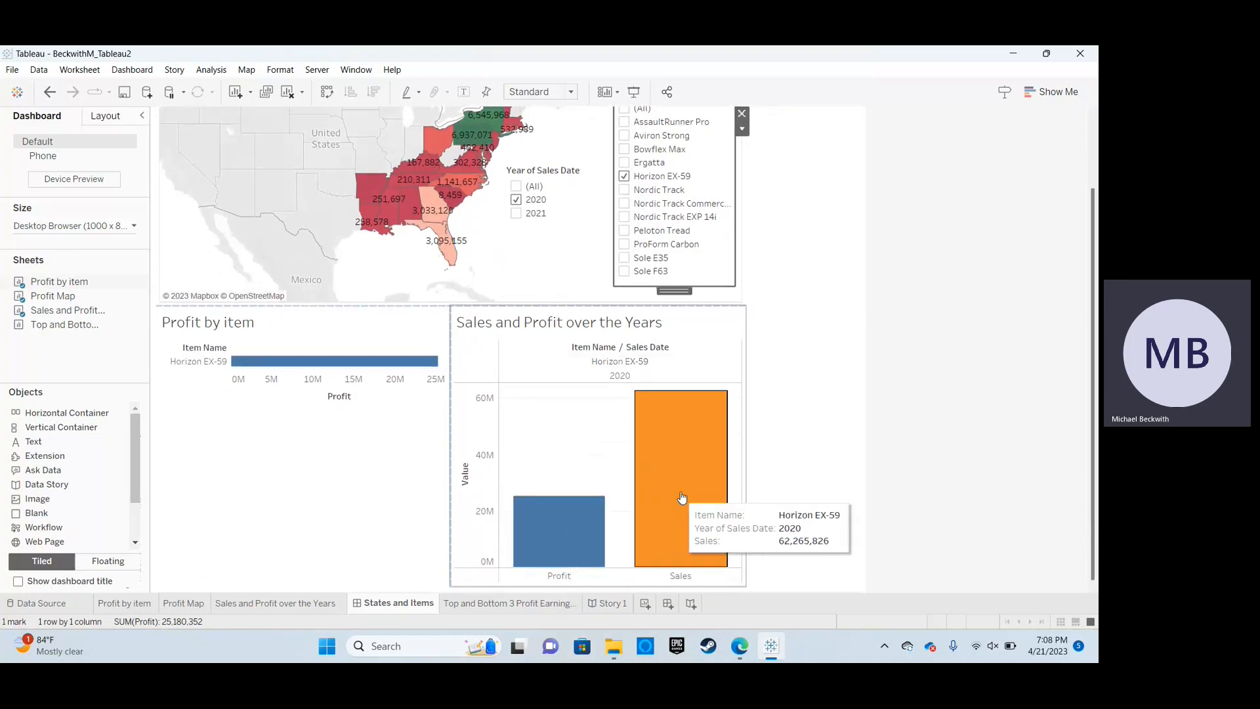
# Reset the Profit Map's view and include all items and all years in the dashboard filters again.
pyautogui.scroll(2, 536, 323)
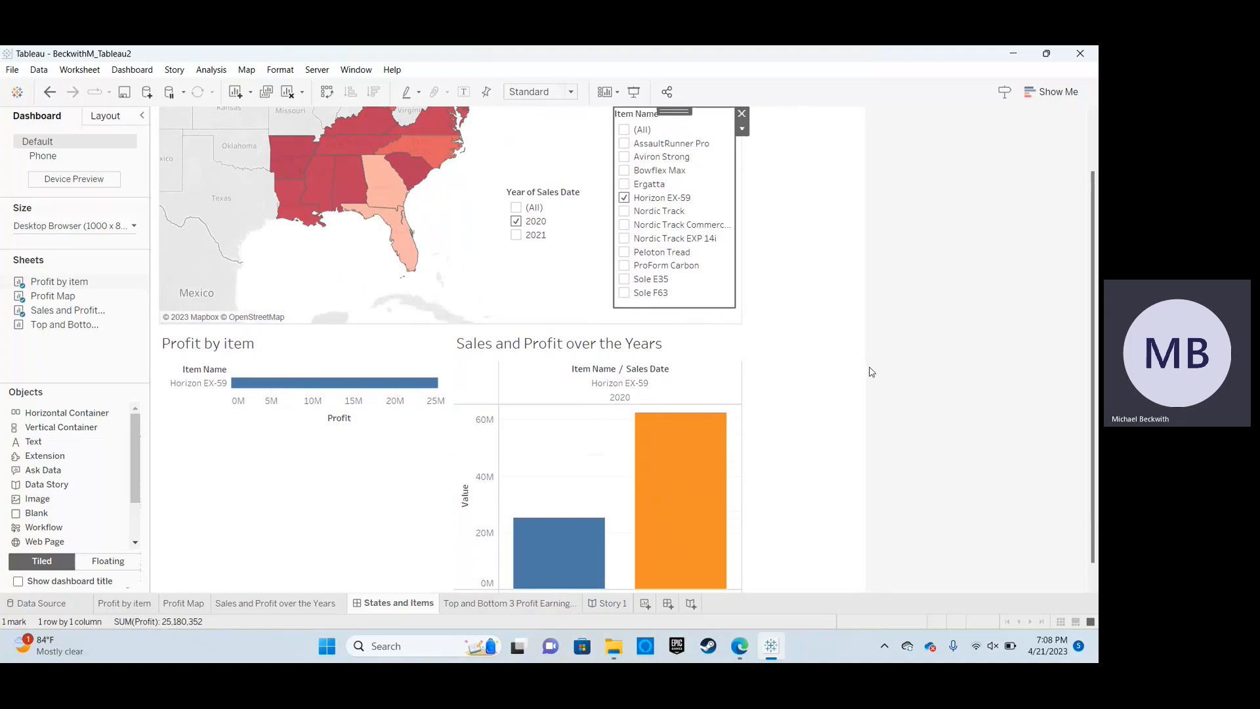
pyautogui.scroll(3, 871, 372)
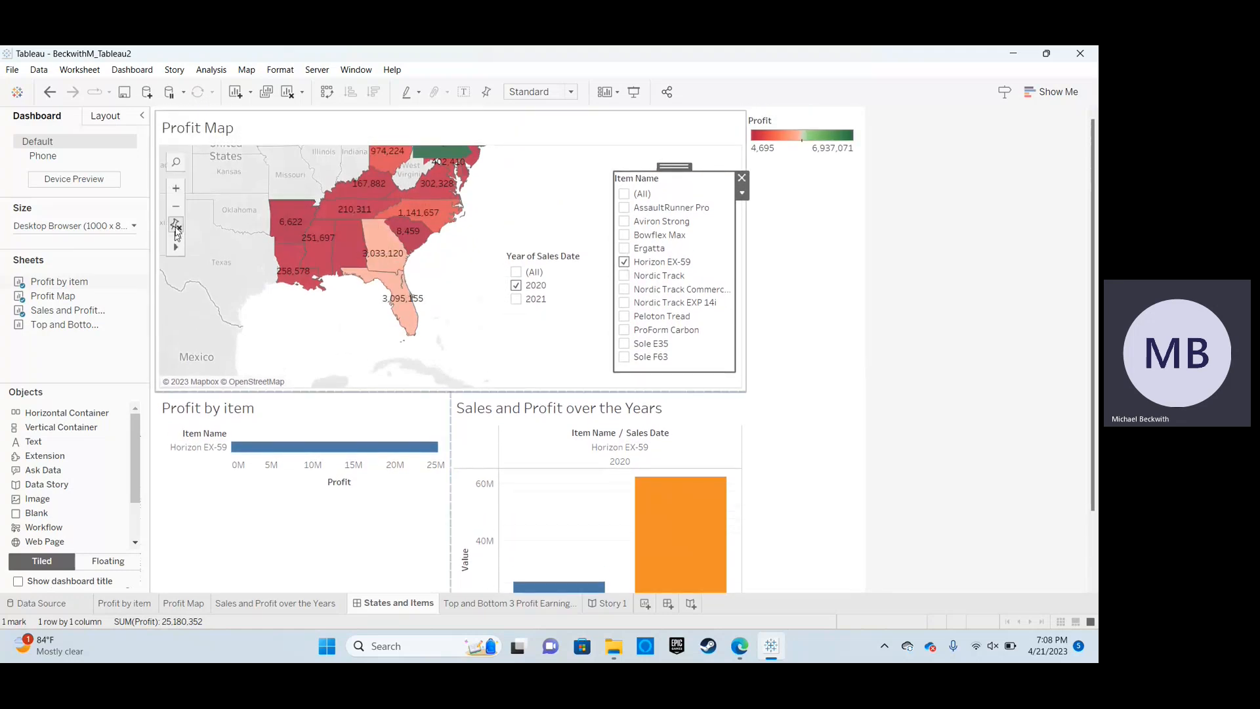
pyautogui.click(176, 230)
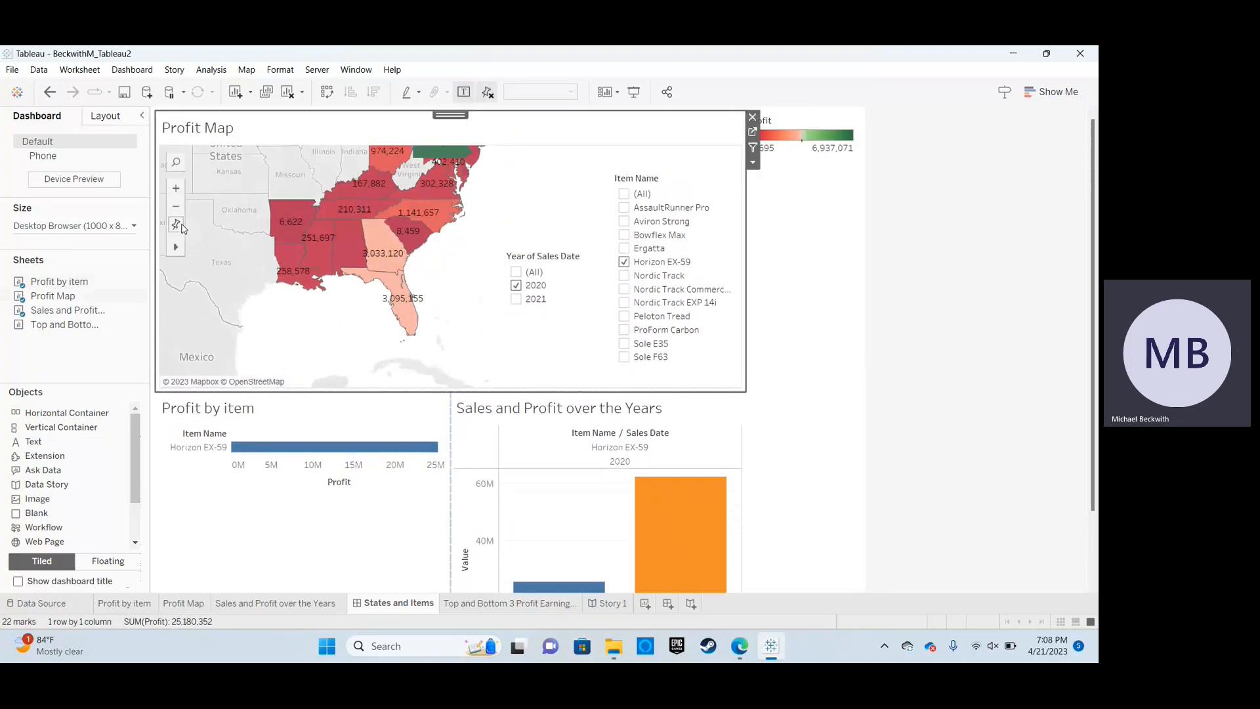
pyautogui.click(624, 194)
pyautogui.click(520, 273)
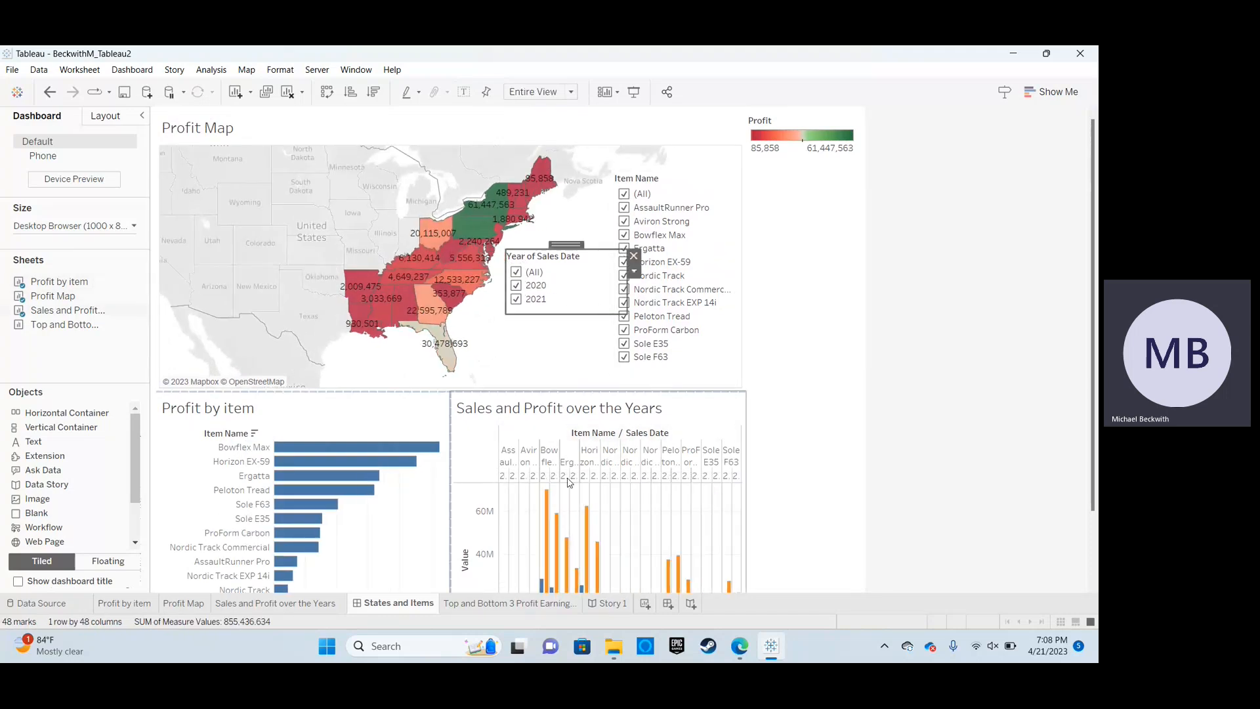
# Exclude Sole E35, Peloton Tread, Nordic Track EXP 14i, Nordic Track and Horizon EX-59 from the dashboard's item filter.
pyautogui.click(624, 344)
pyautogui.click(624, 316)
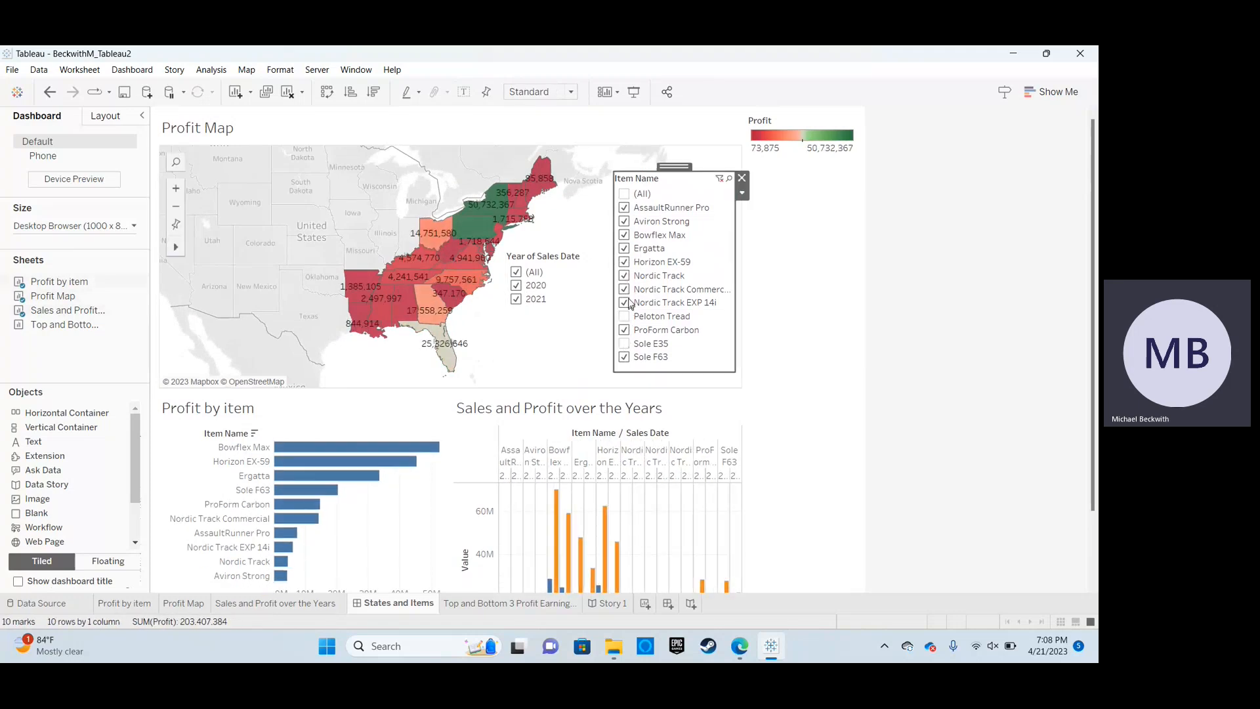
pyautogui.click(625, 302)
pyautogui.click(624, 276)
pyautogui.click(624, 262)
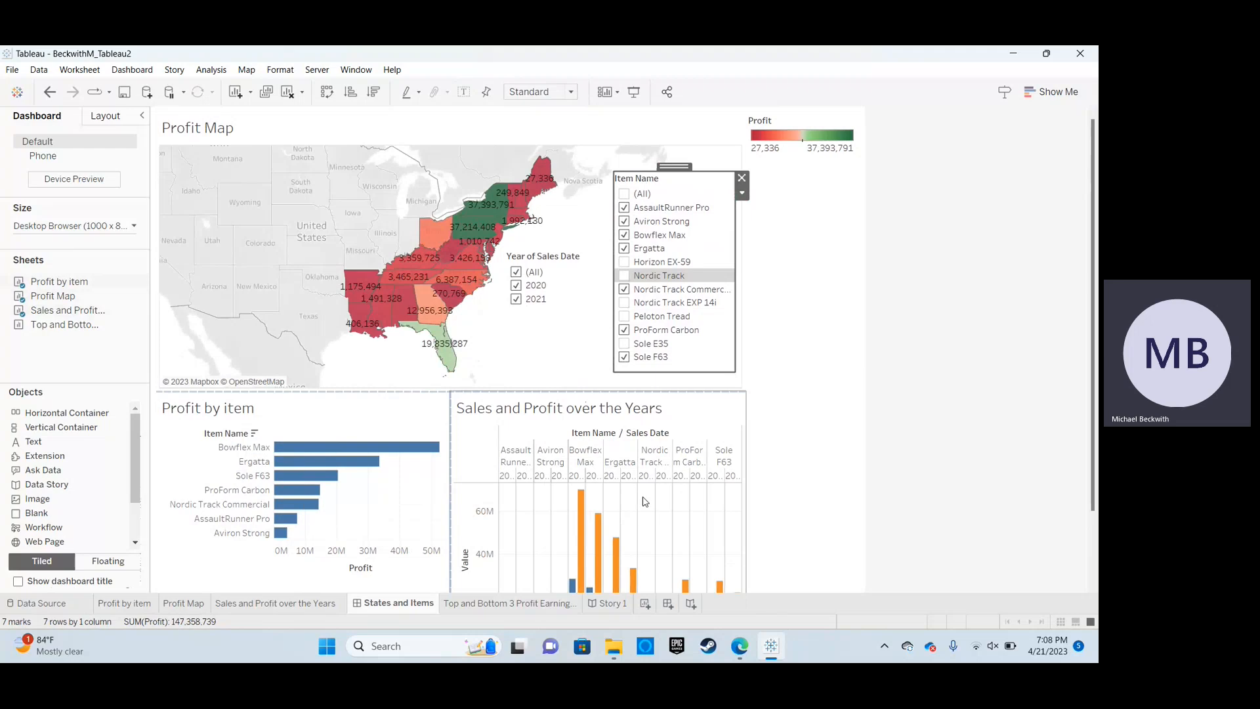
# Look over the filtered dashboard charts, then include all items again.
pyautogui.scroll(-2, 643, 501)
pyautogui.scroll(2, 735, 448)
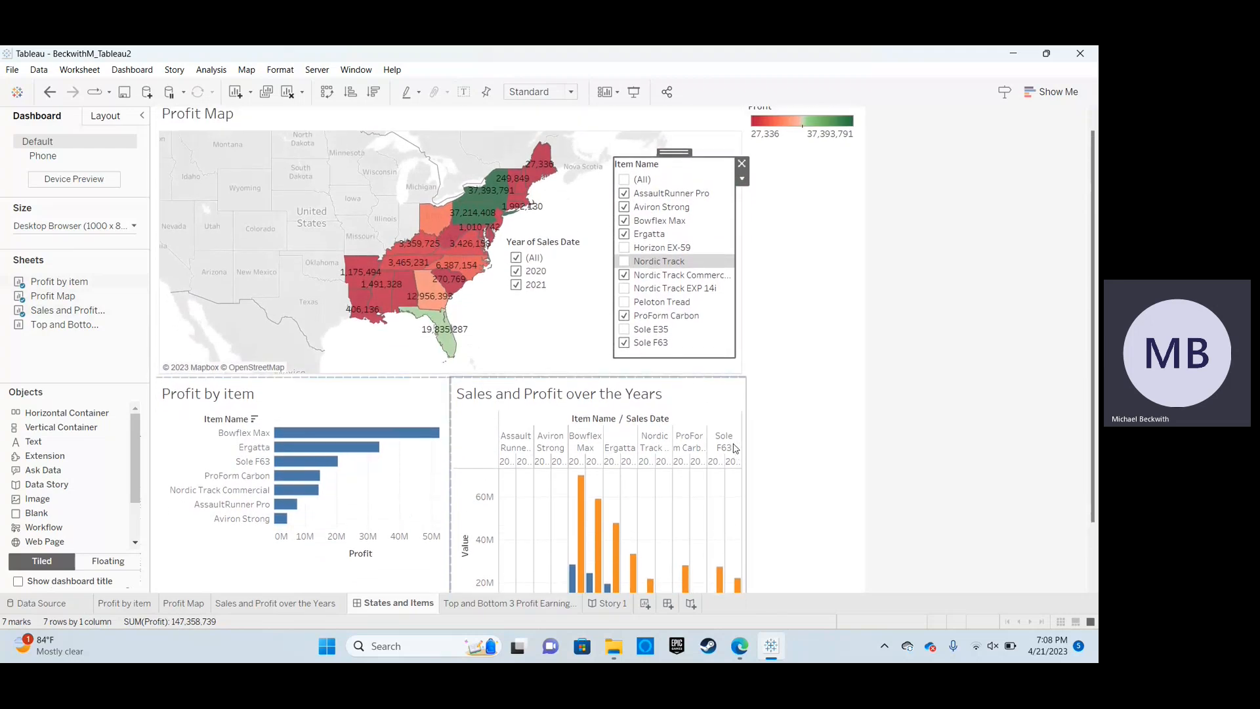
pyautogui.click(630, 196)
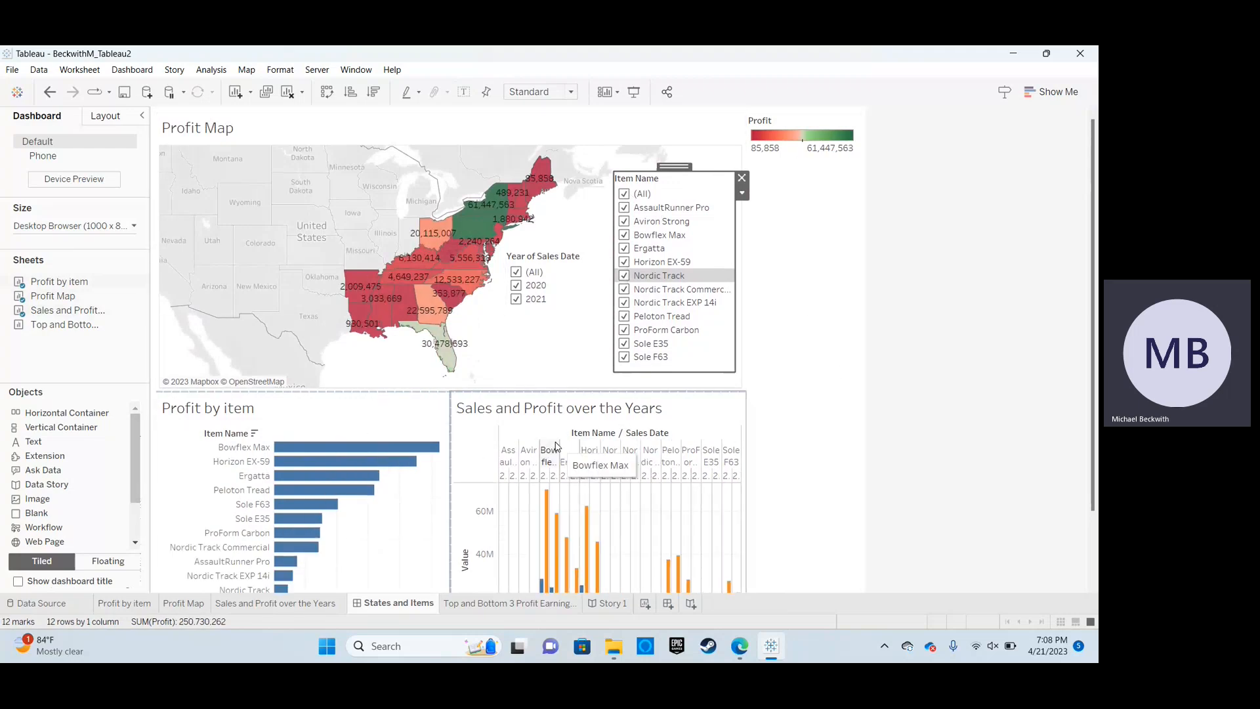
# Glance through the Profit by item and Sales and Profit over the Years sheets, then return to the States and Items dashboard.
pyautogui.click(126, 603)
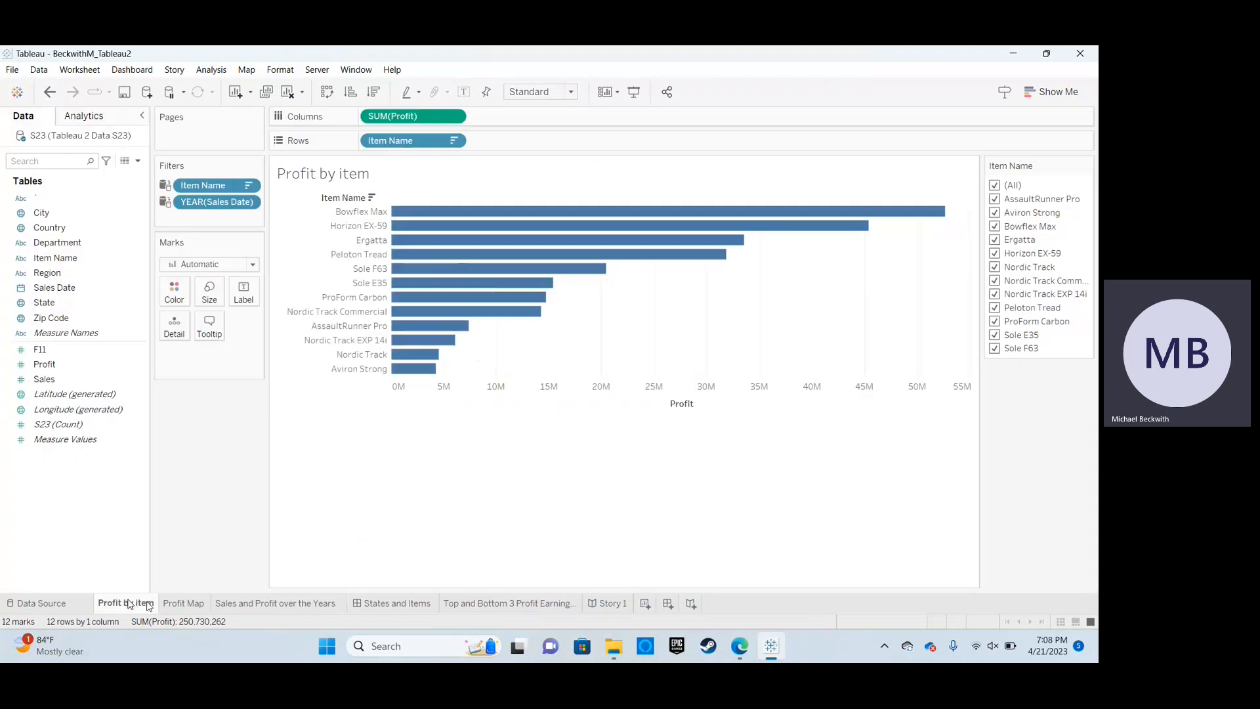
pyautogui.click(164, 607)
pyautogui.click(331, 603)
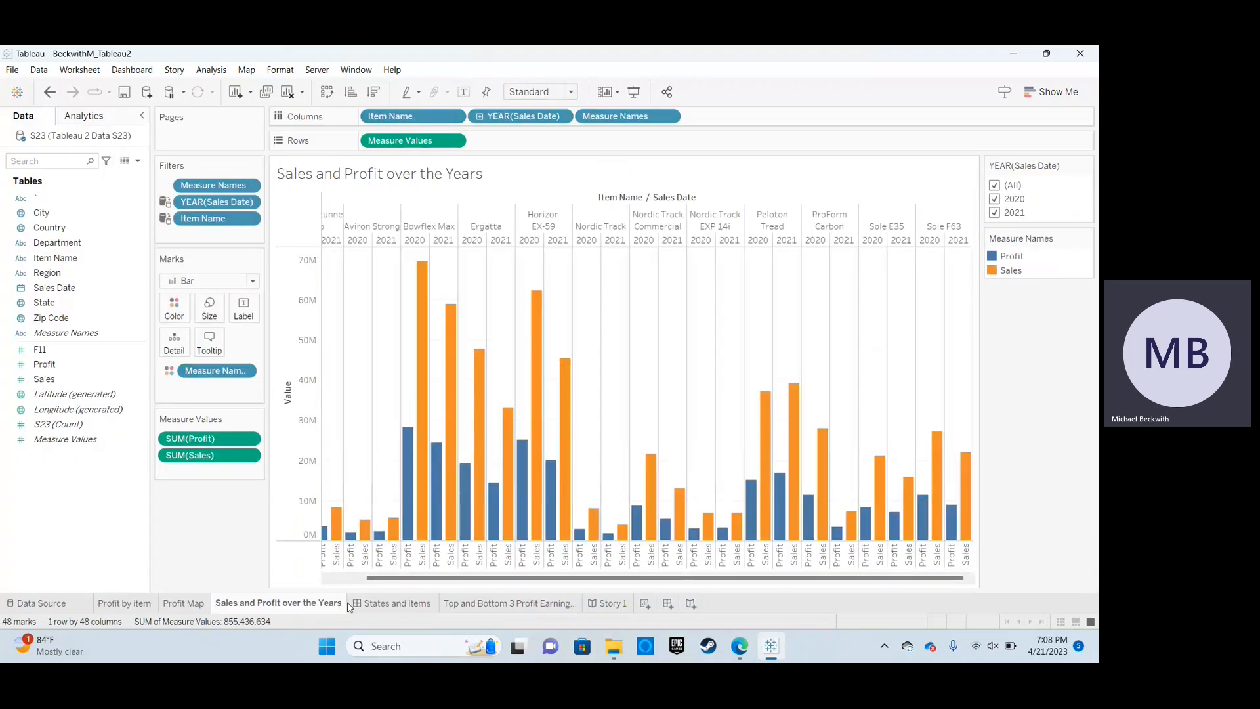
pyautogui.click(392, 603)
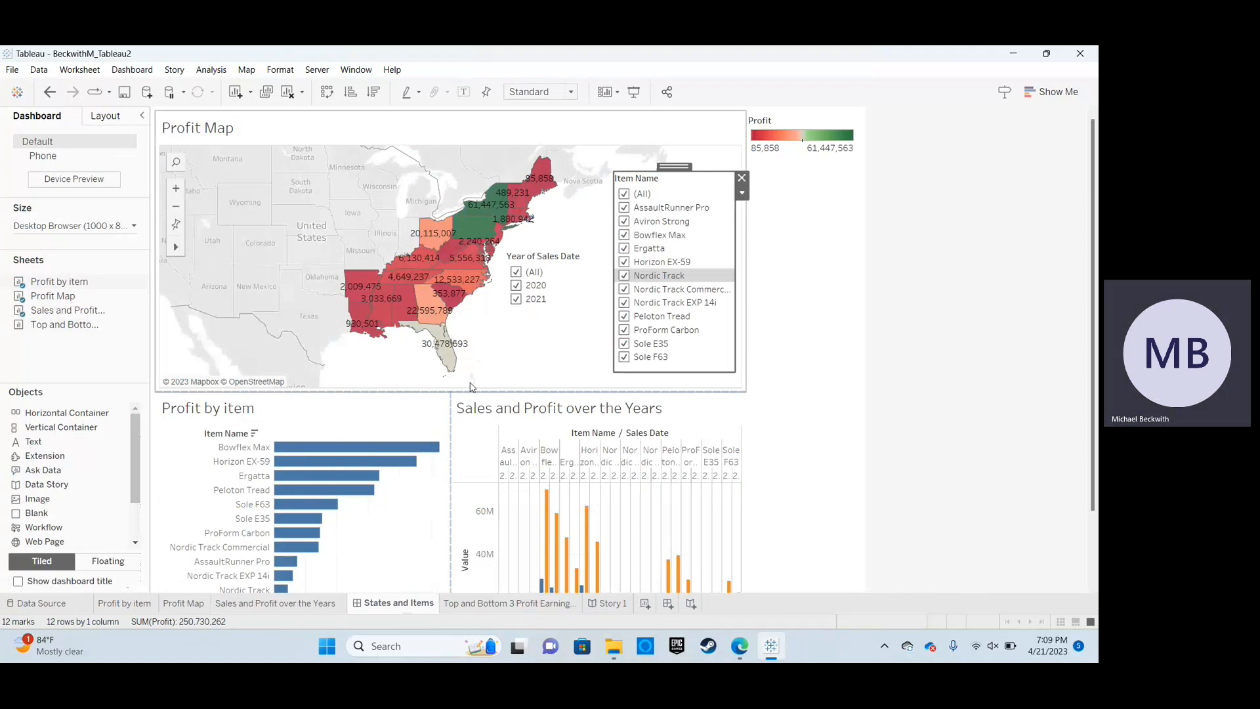
# Open the Top and Bottom 3 Profit Earning States sheet and compare its states, including Bowflex Max profit in New York.
pyautogui.click(506, 603)
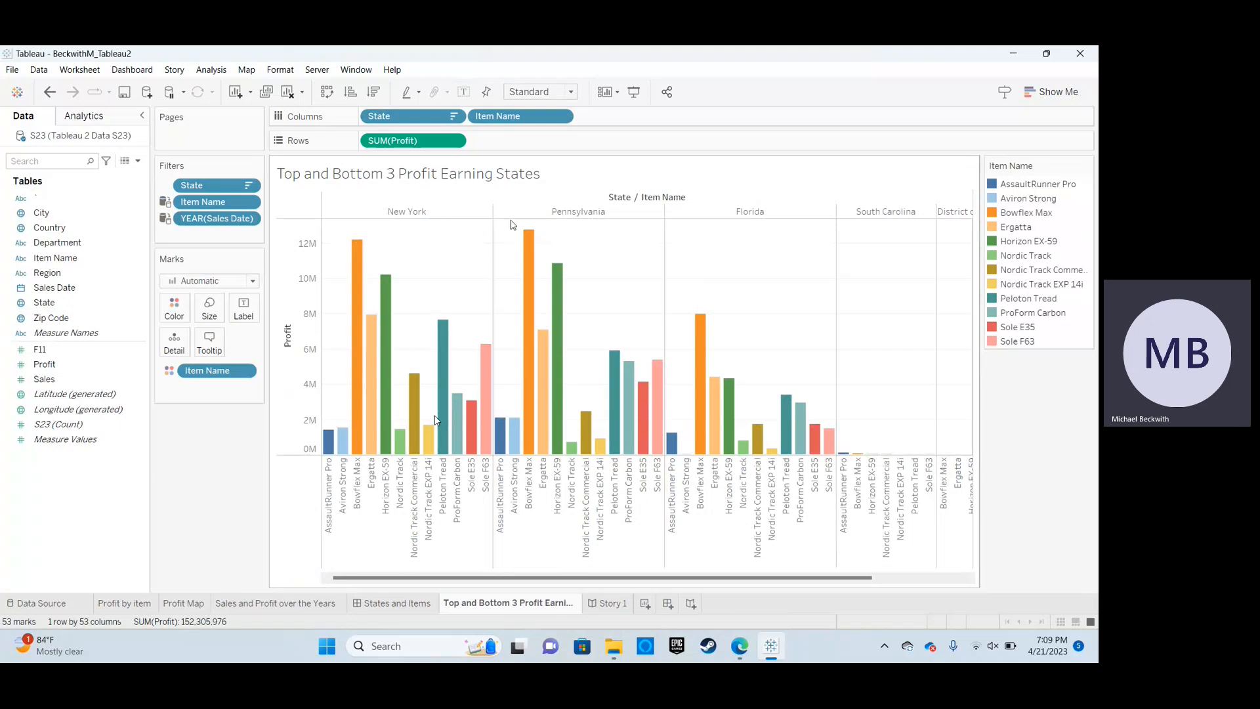
pyautogui.hscroll(3, 855, 356)
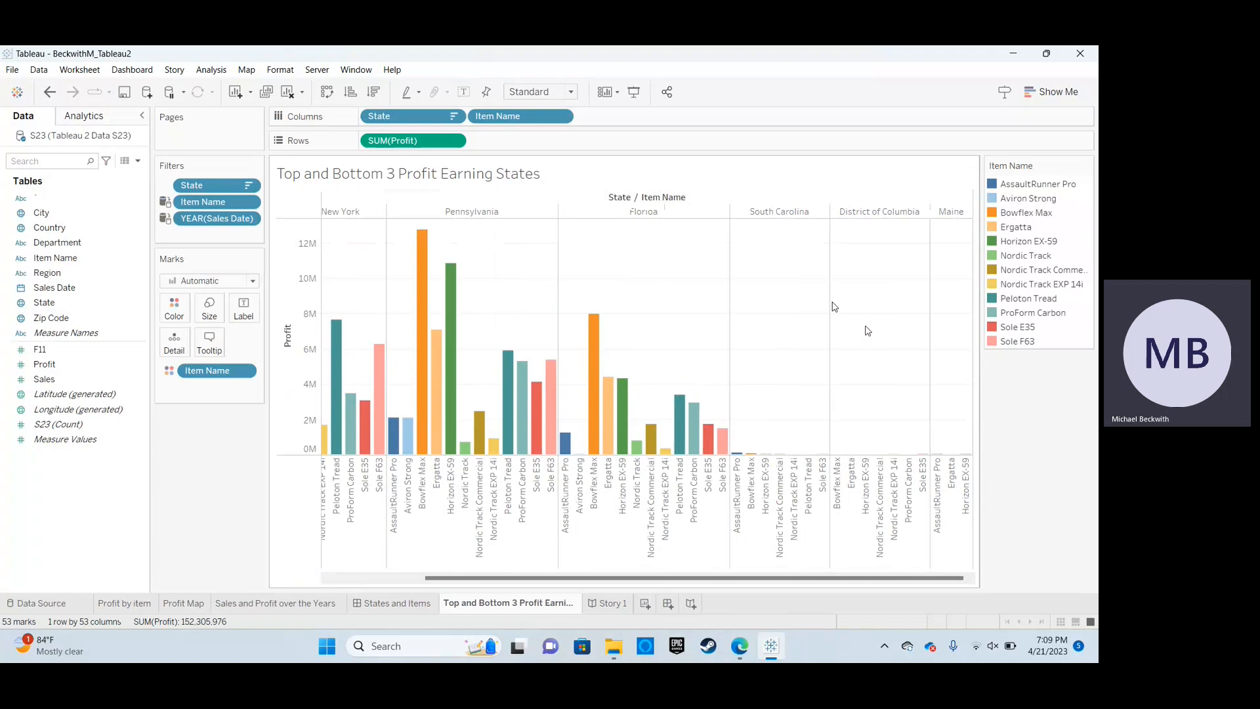
pyautogui.hscroll(-3, 834, 307)
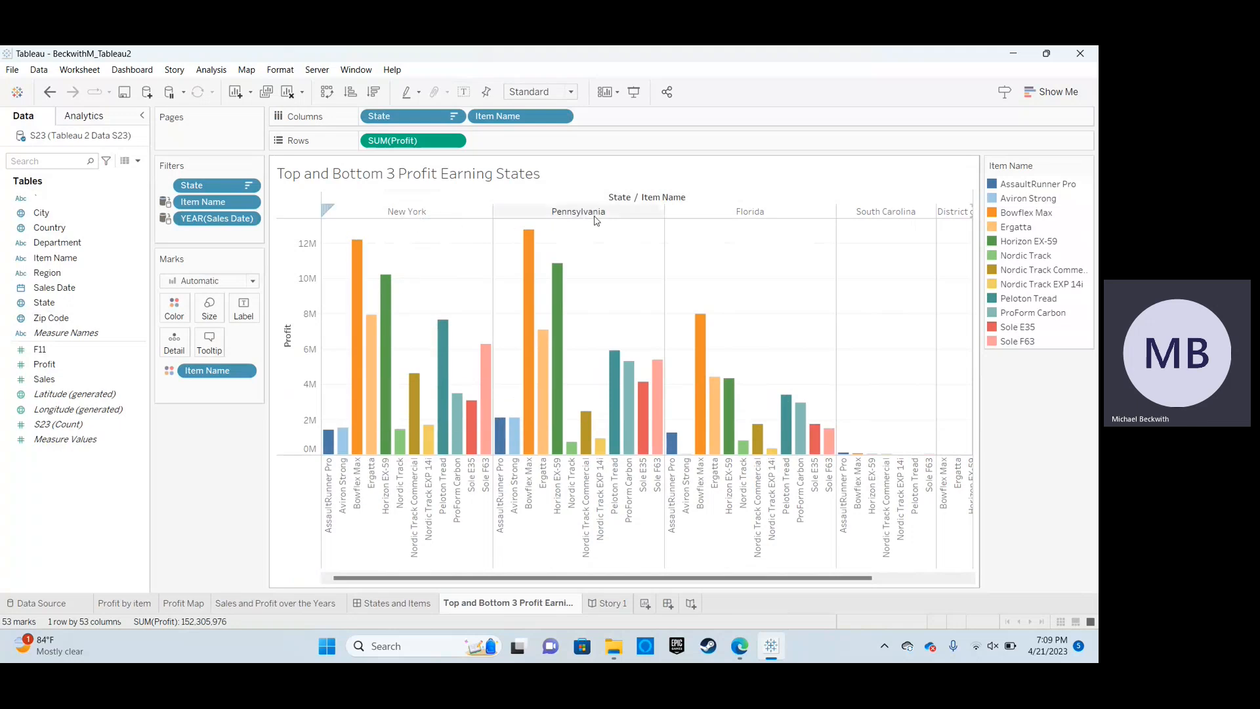
pyautogui.moveTo(358, 262)
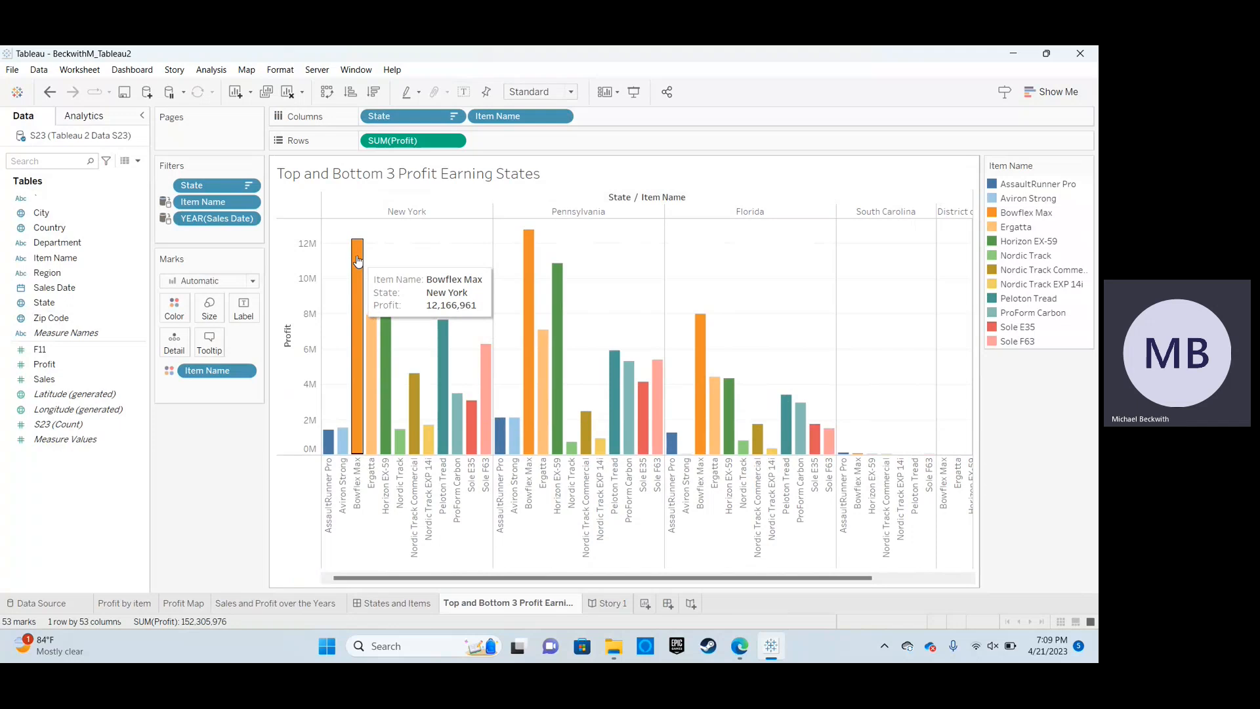
# Examine South Carolina's profit by item, starting with AssaultRunner Pro.
pyautogui.hscroll(2, 793, 411)
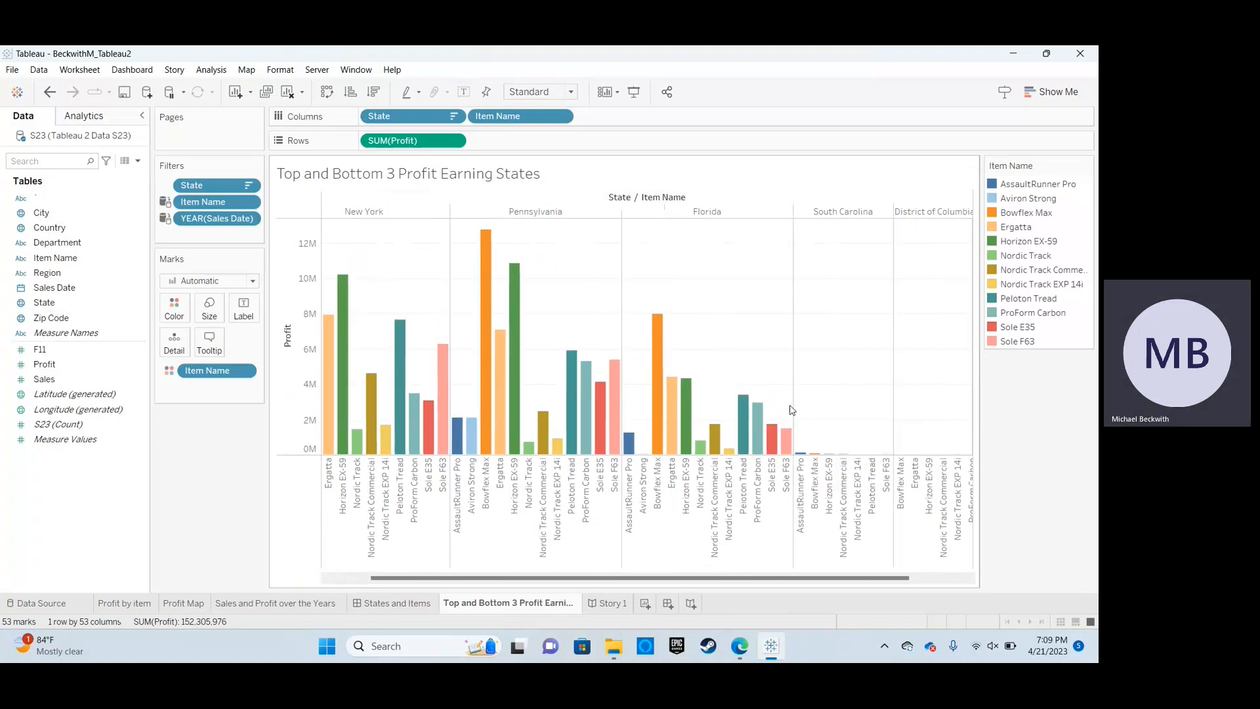
pyautogui.hscroll(3, 792, 410)
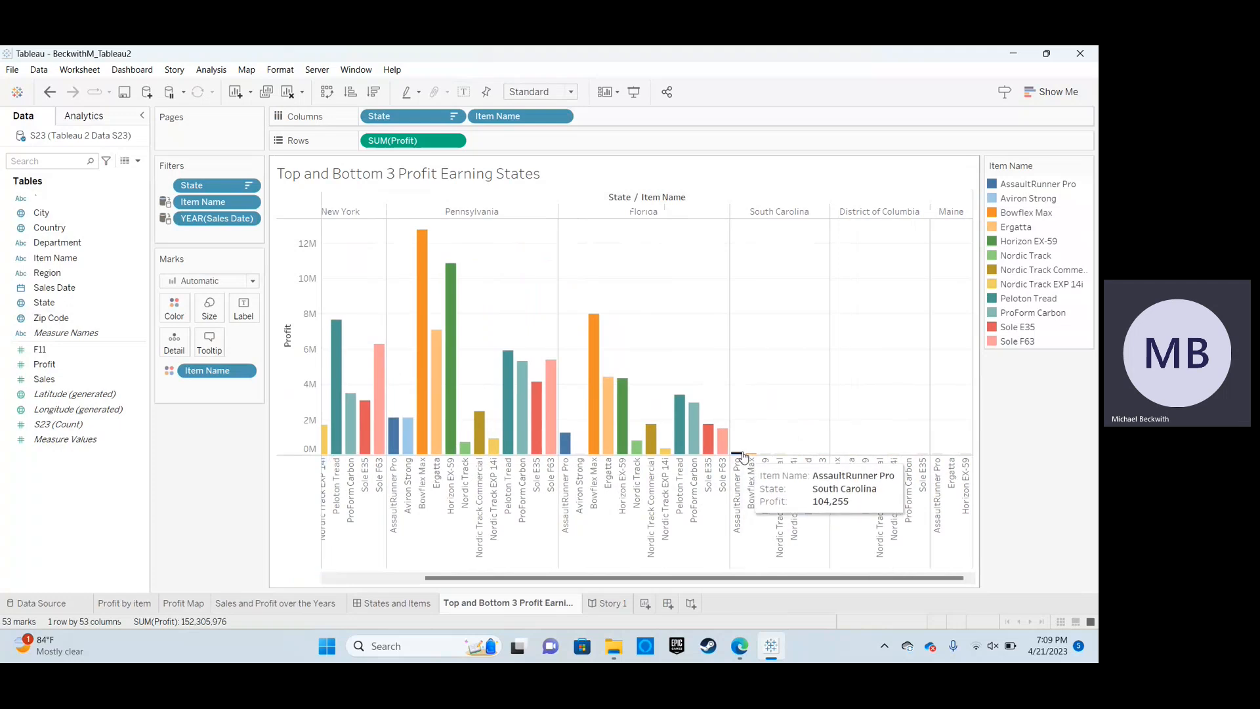
pyautogui.moveTo(759, 454)
pyautogui.moveTo(810, 454)
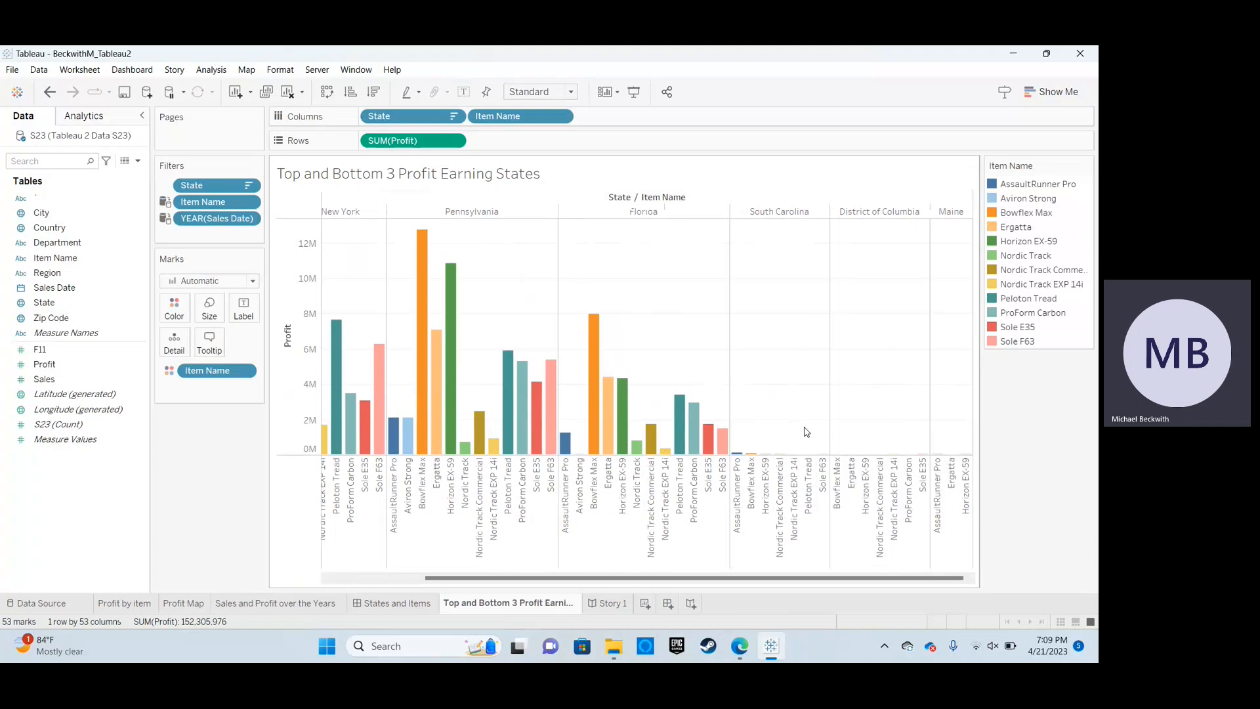
# Compare item profits in Pennsylvania and New York with those in Maine, checking Aviron Strong and Ergatta.
pyautogui.moveTo(415, 430)
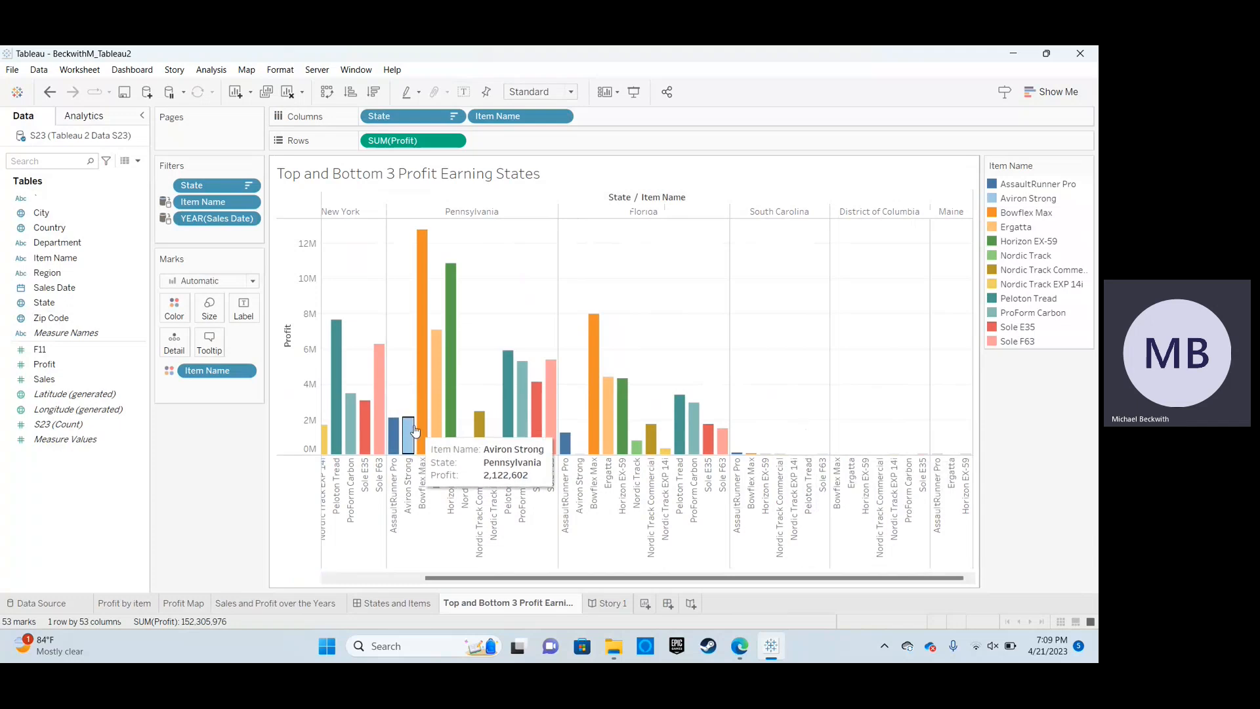
pyautogui.hscroll(-3, 414, 430)
pyautogui.moveTo(479, 433)
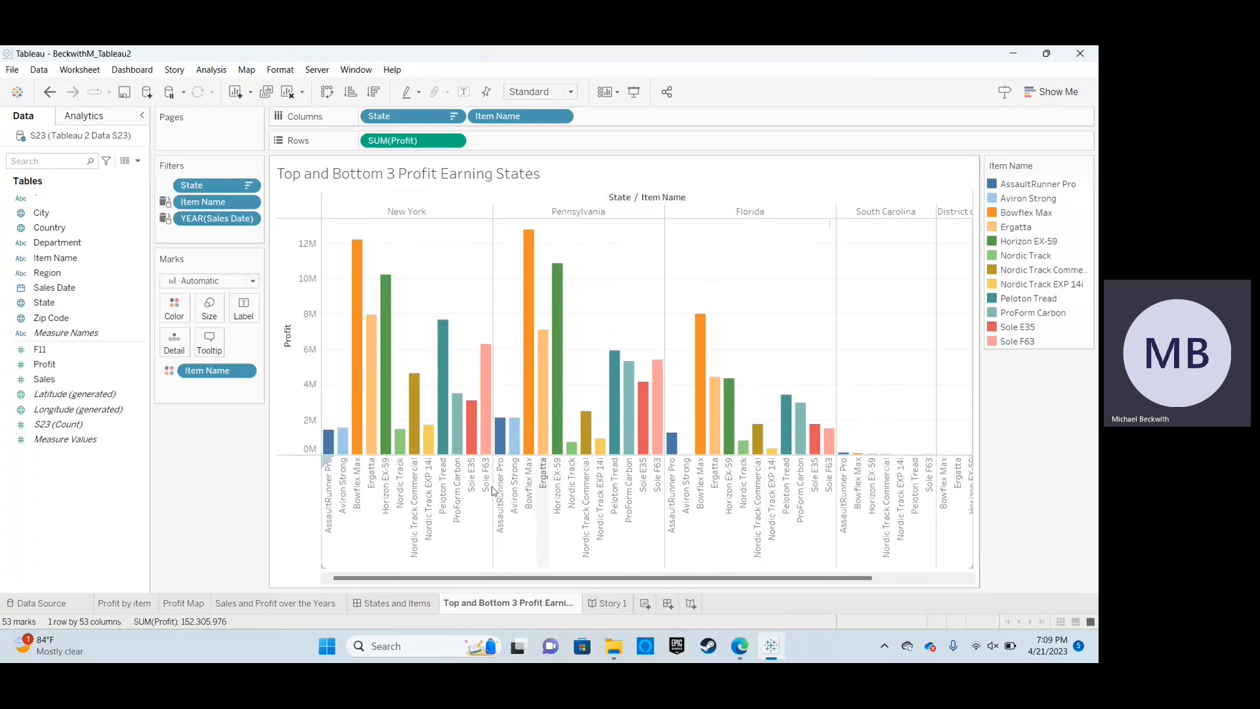
pyautogui.hscroll(3, 723, 494)
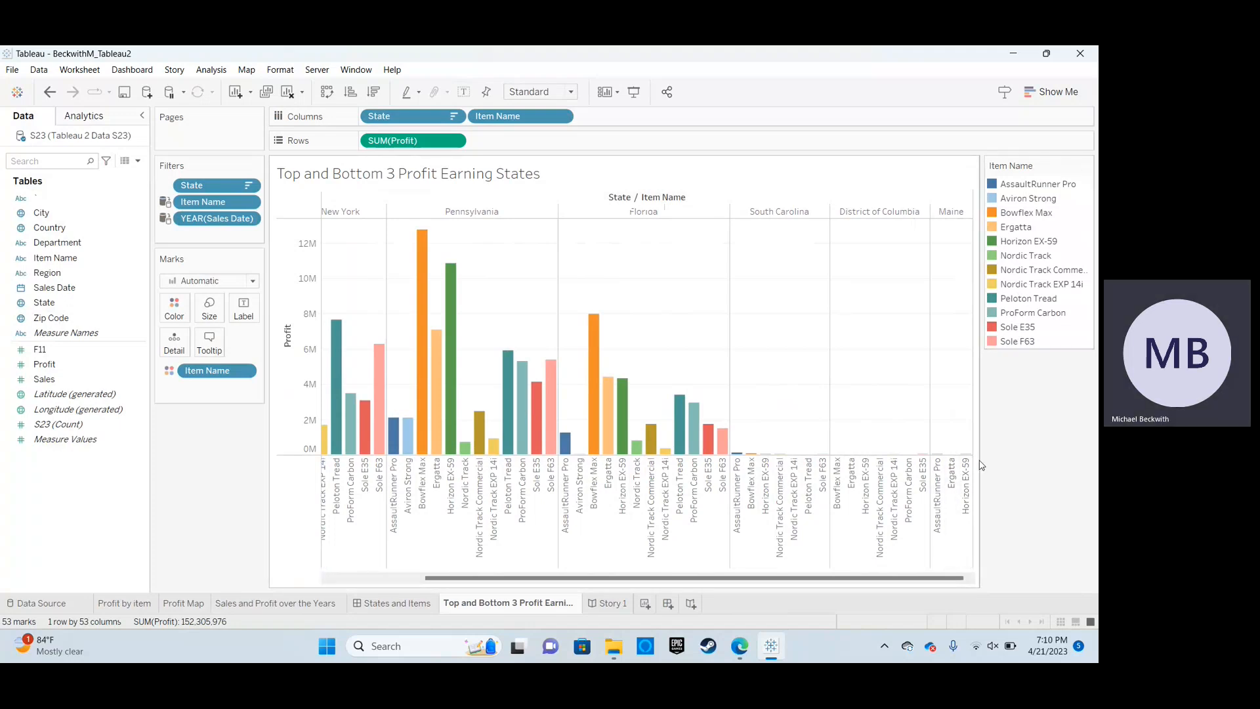
pyautogui.moveTo(946, 456)
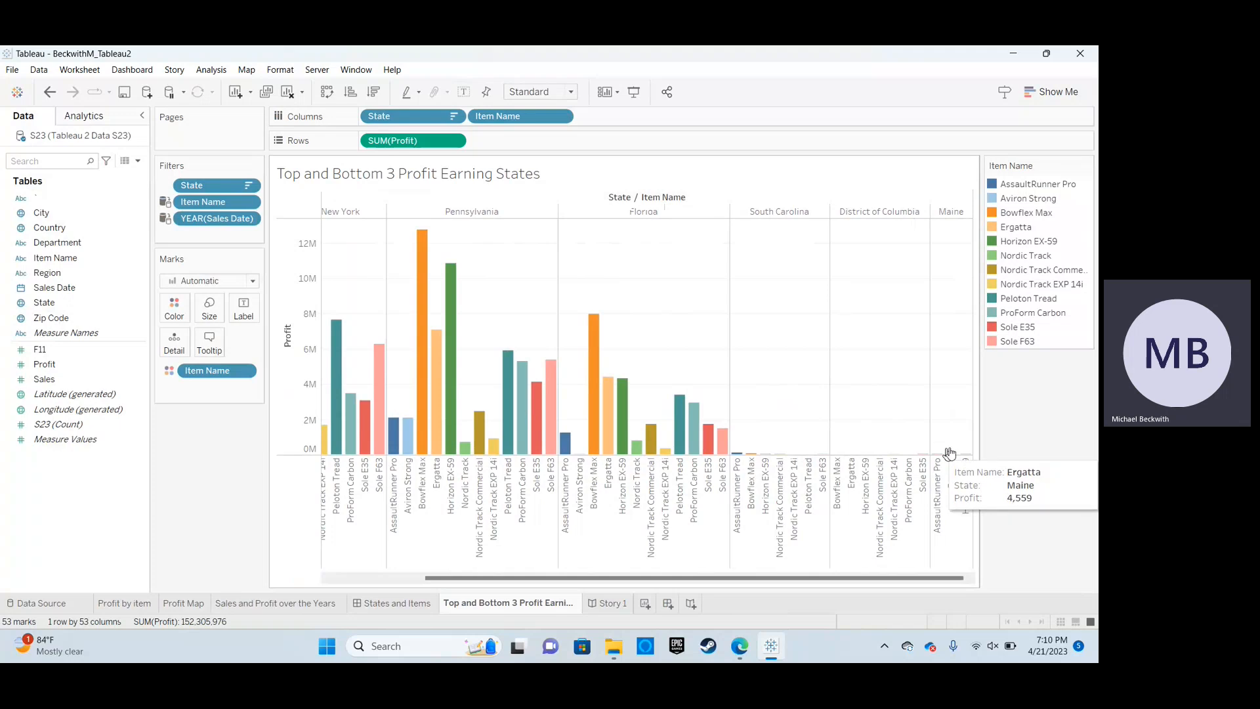
pyautogui.hscroll(-2, 541, 498)
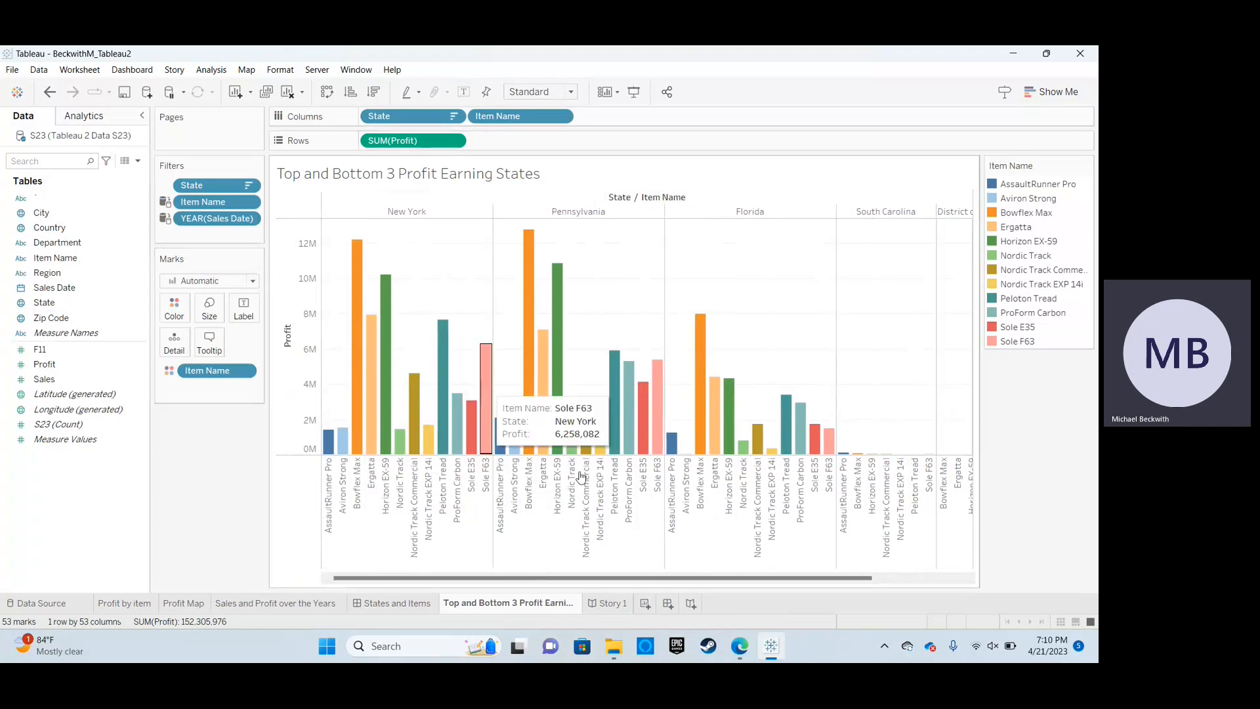
# Open Story 1 and look over its story point on the top and bottom earners by state and item.
pyautogui.click(620, 603)
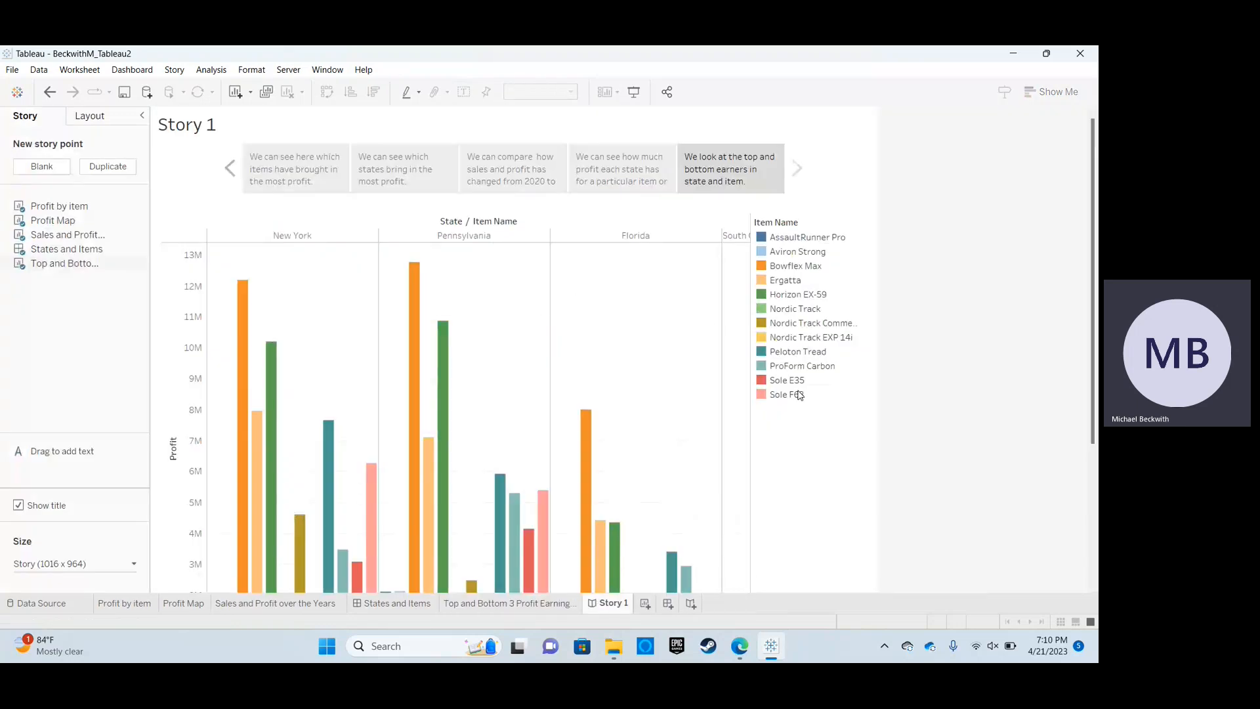
pyautogui.scroll(-3, 797, 394)
pyautogui.scroll(3, 797, 394)
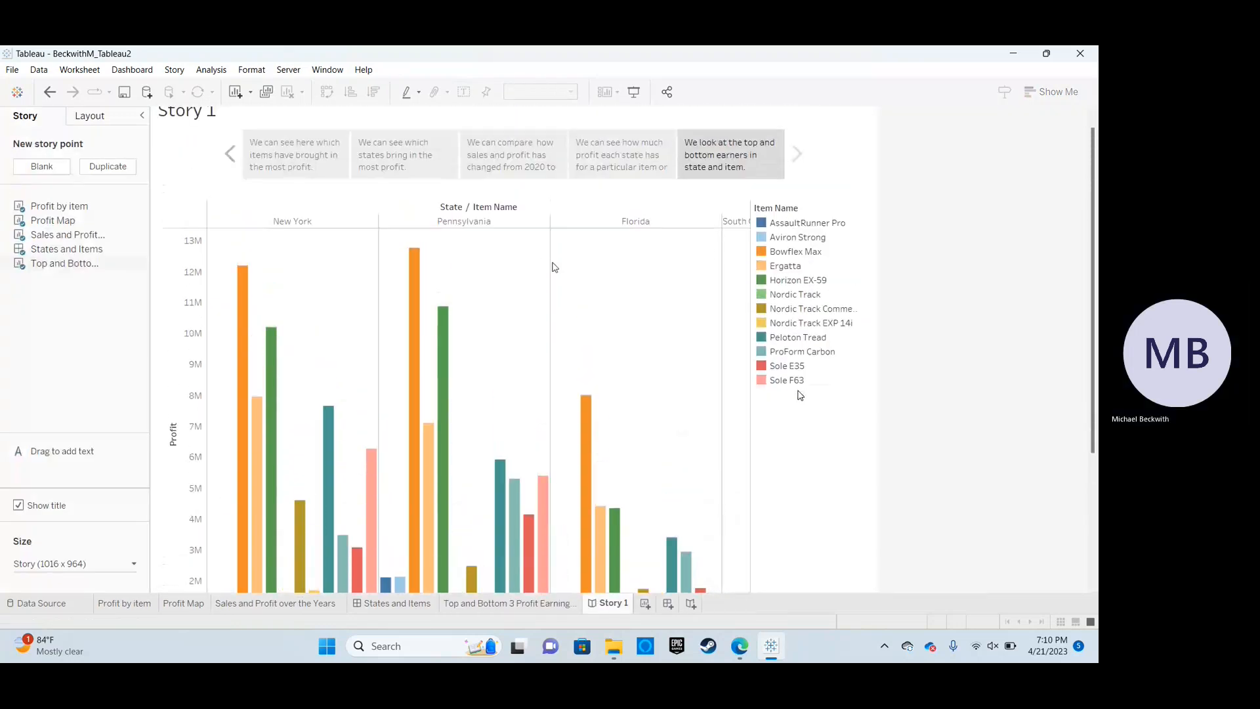
# Open the first story point on the most profitable items and review the item profit bars, including Ergatta.
pyautogui.click(279, 171)
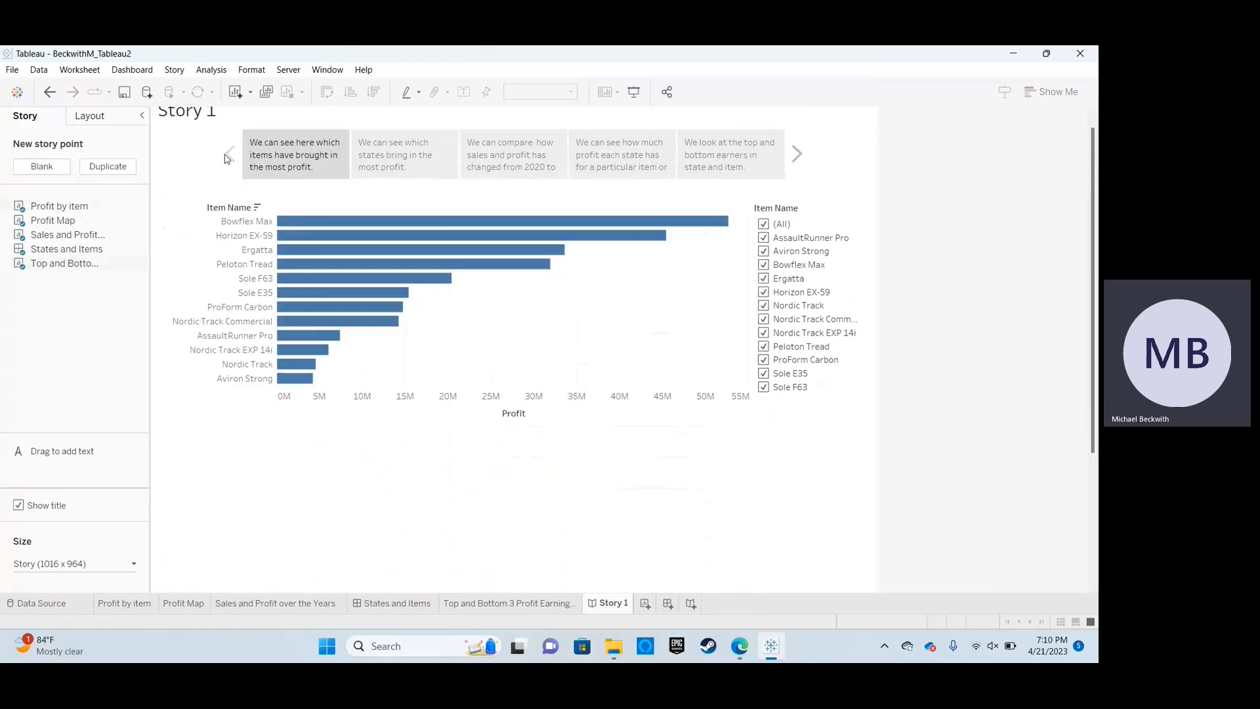
pyautogui.scroll(1, 459, 343)
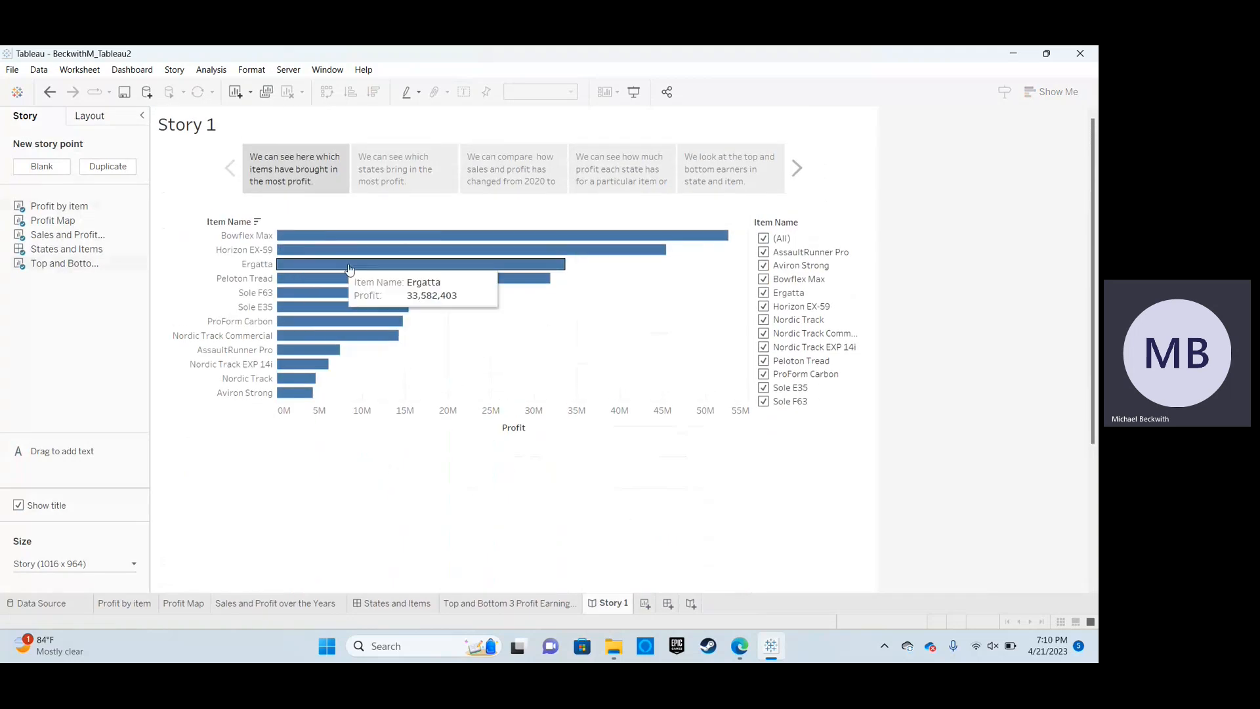
pyautogui.moveTo(286, 400)
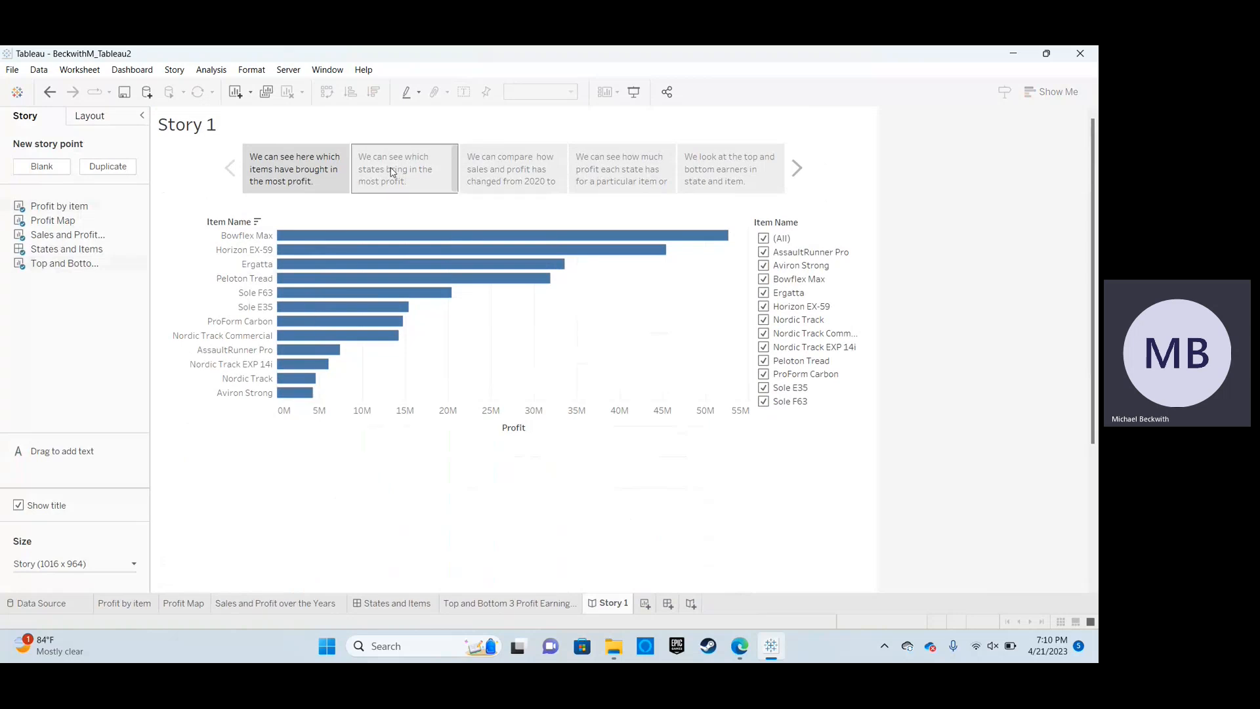
# Open the story point on the most profitable states, check New York and Pennsylvania, and restore the map's original view.
pyautogui.click(427, 180)
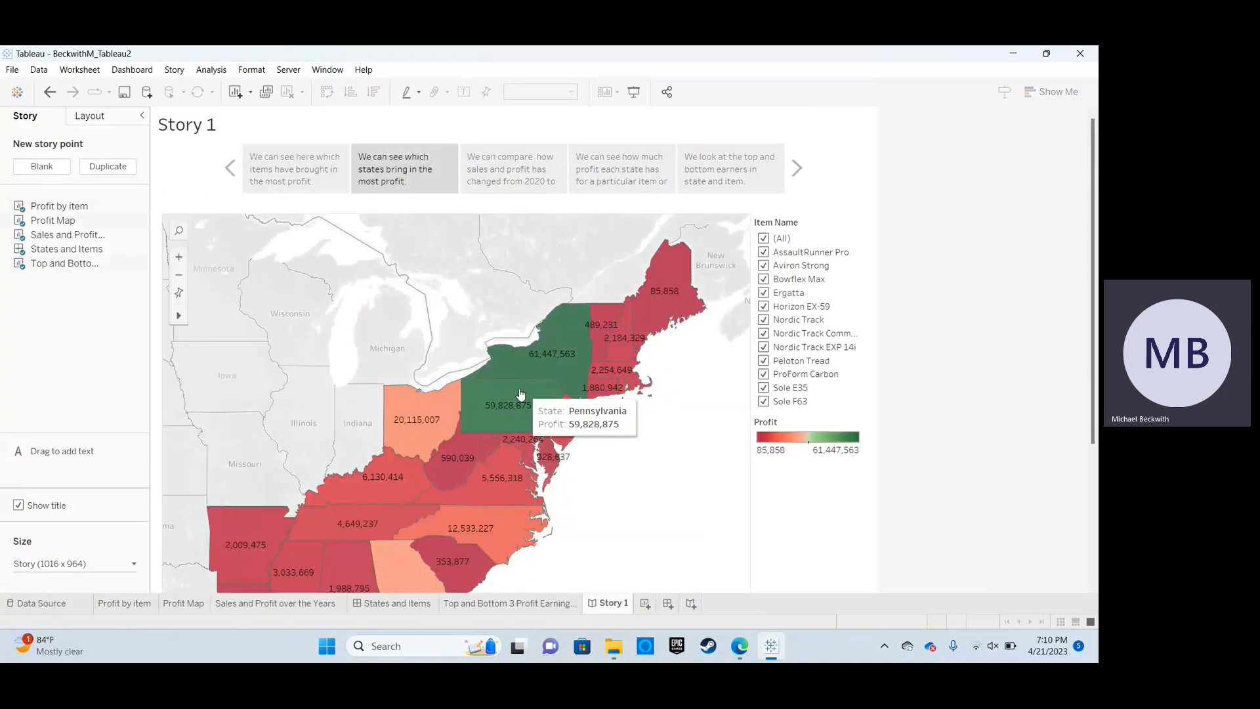
pyautogui.scroll(-3, 877, 486)
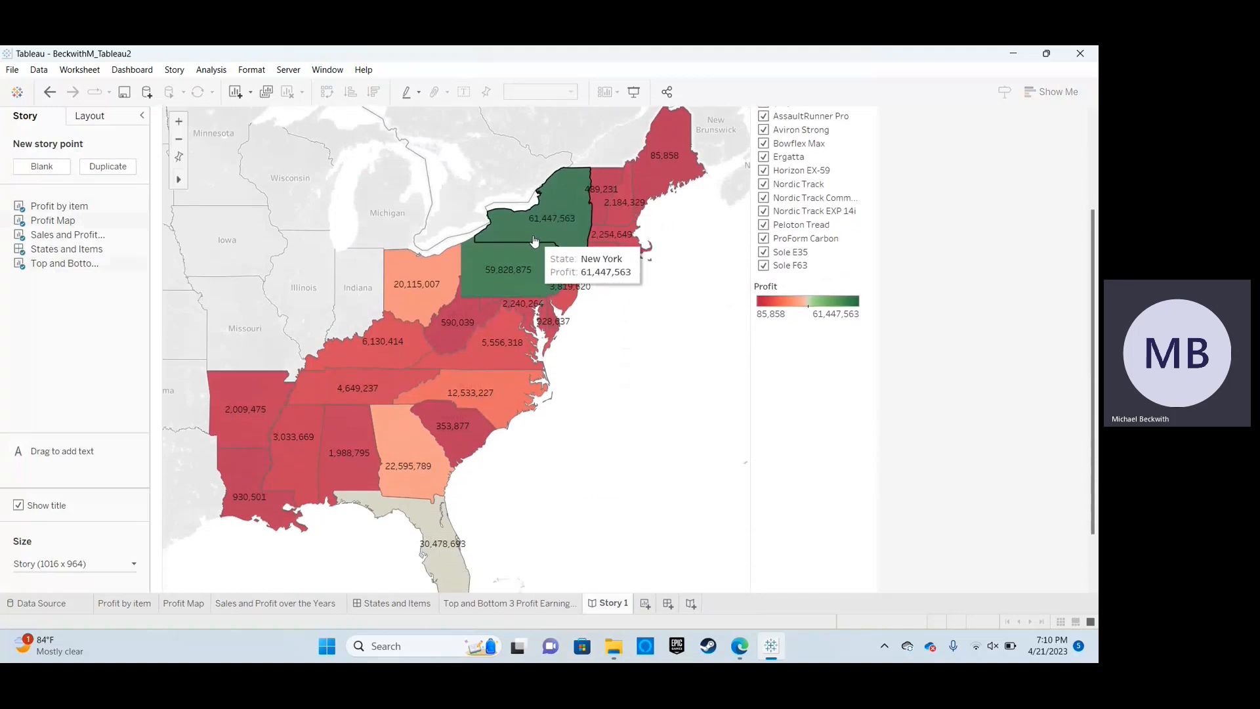
pyautogui.moveTo(512, 273)
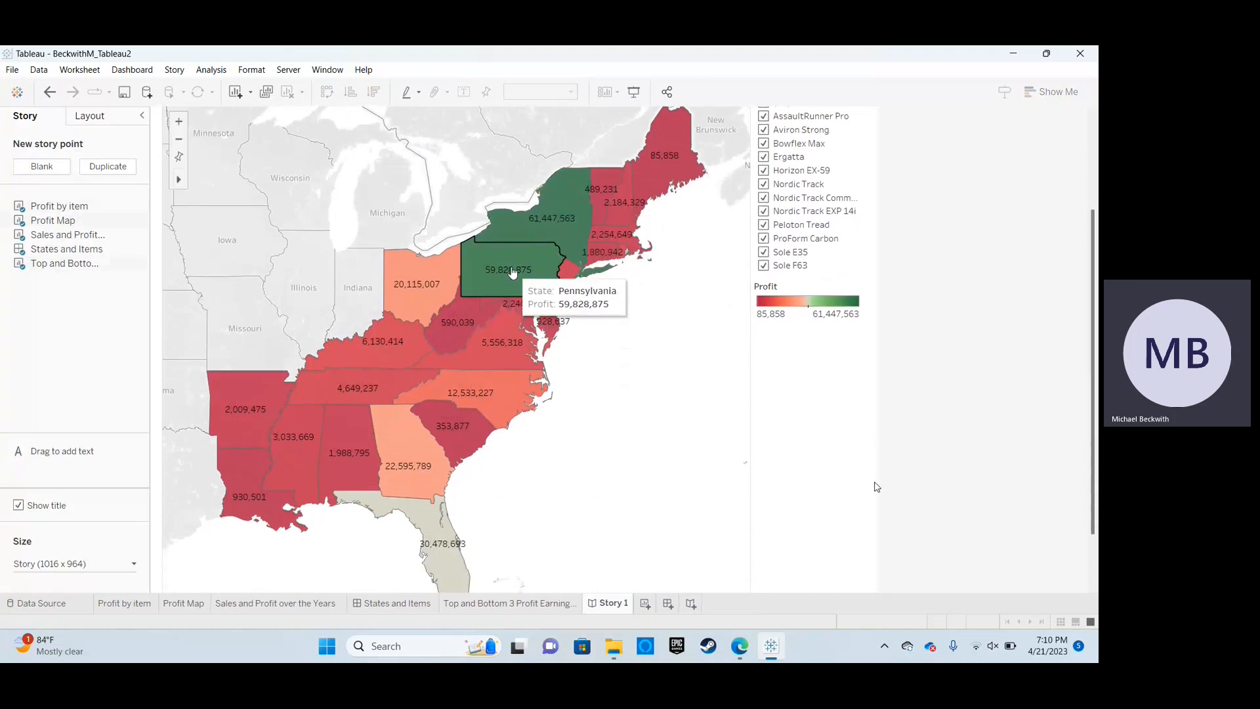
pyautogui.scroll(3, 513, 272)
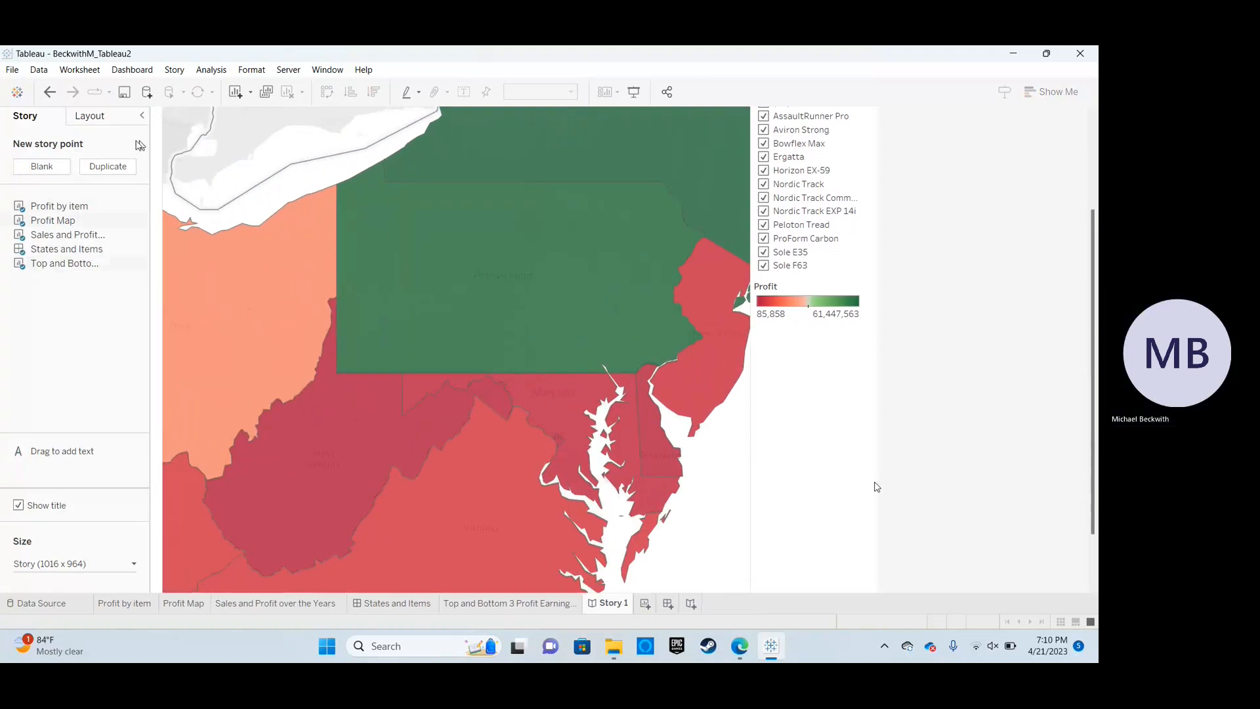
pyautogui.click(180, 160)
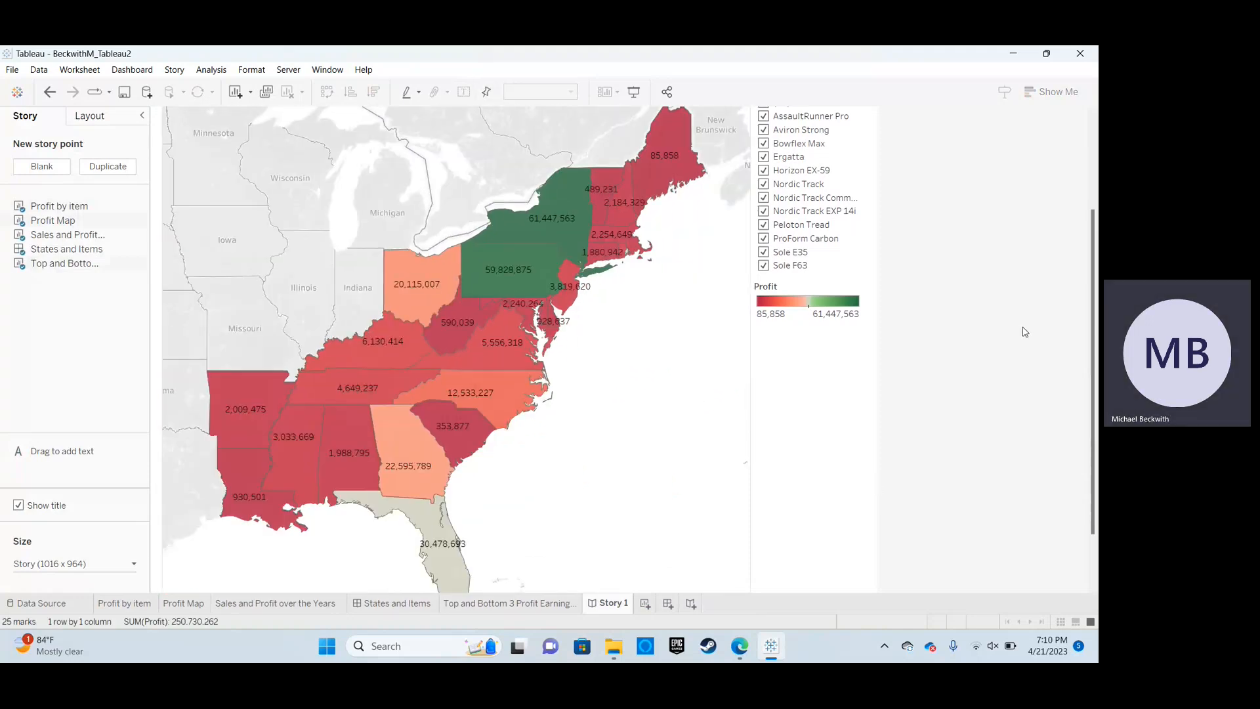
pyautogui.scroll(3, 1024, 331)
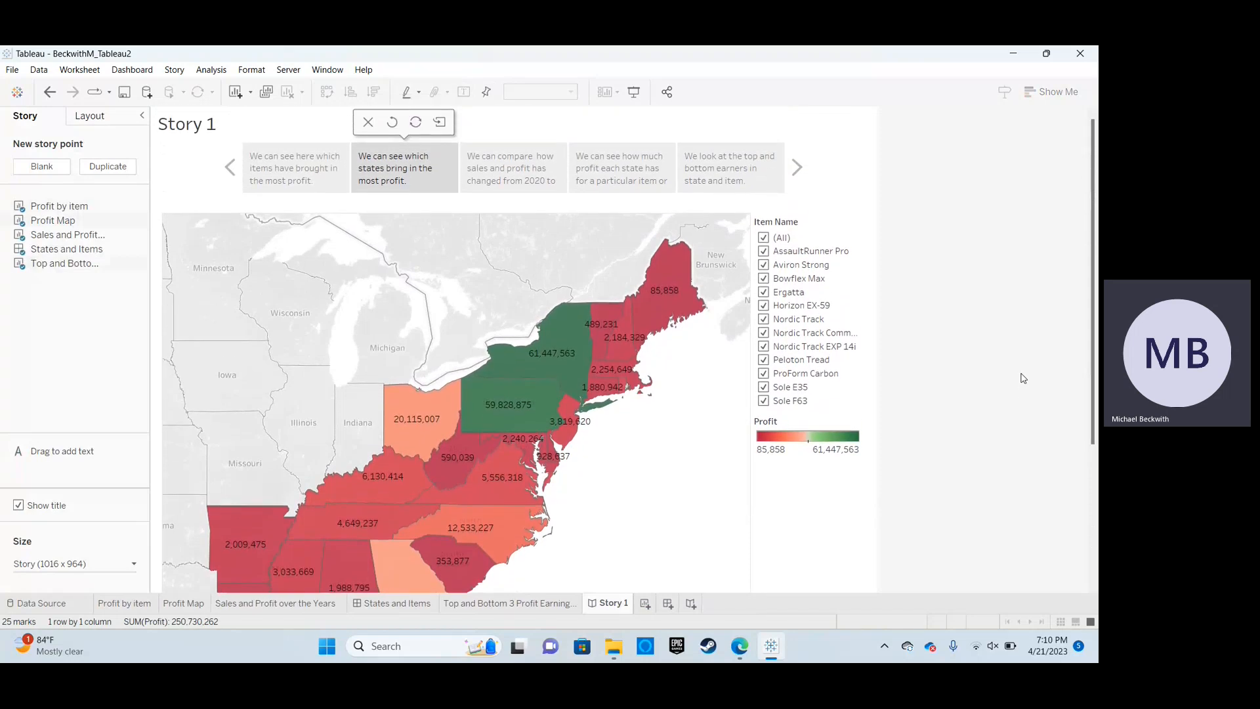
# Open the story point comparing sales and profit by year and inspect the 2021 sales of Peloton Tread.
pyautogui.click(528, 180)
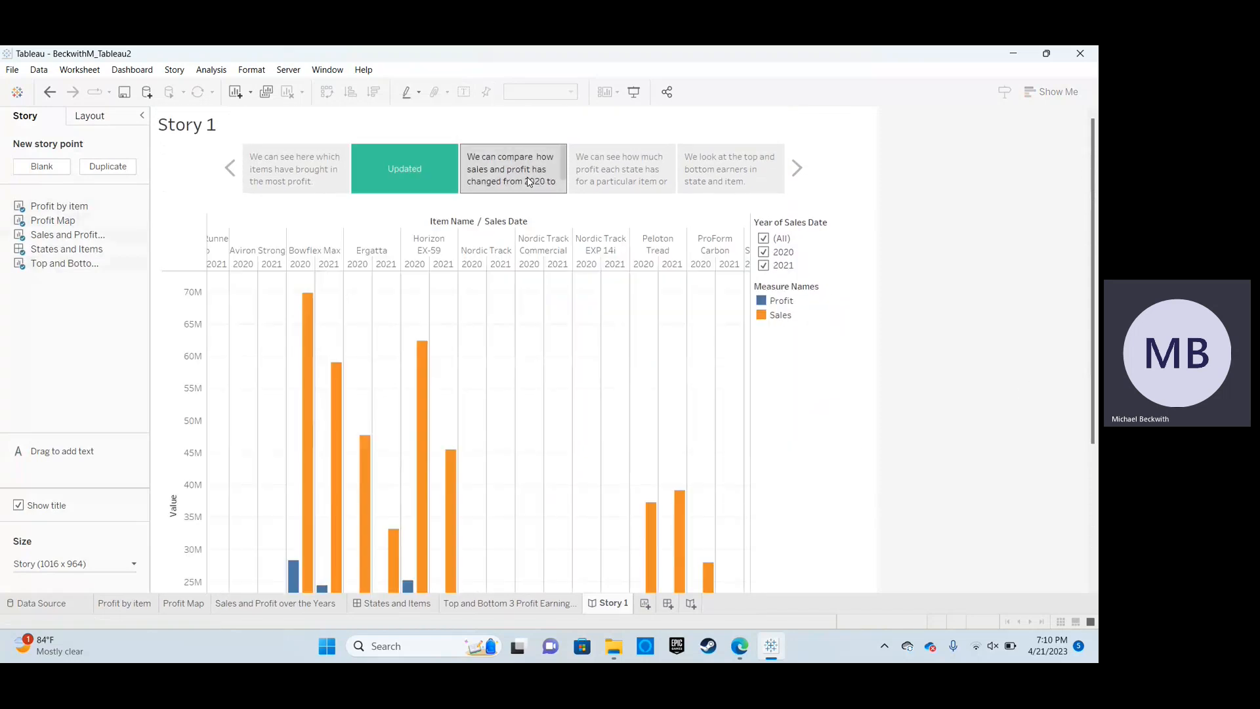
pyautogui.scroll(-3, 1048, 351)
pyautogui.scroll(-1, 1050, 350)
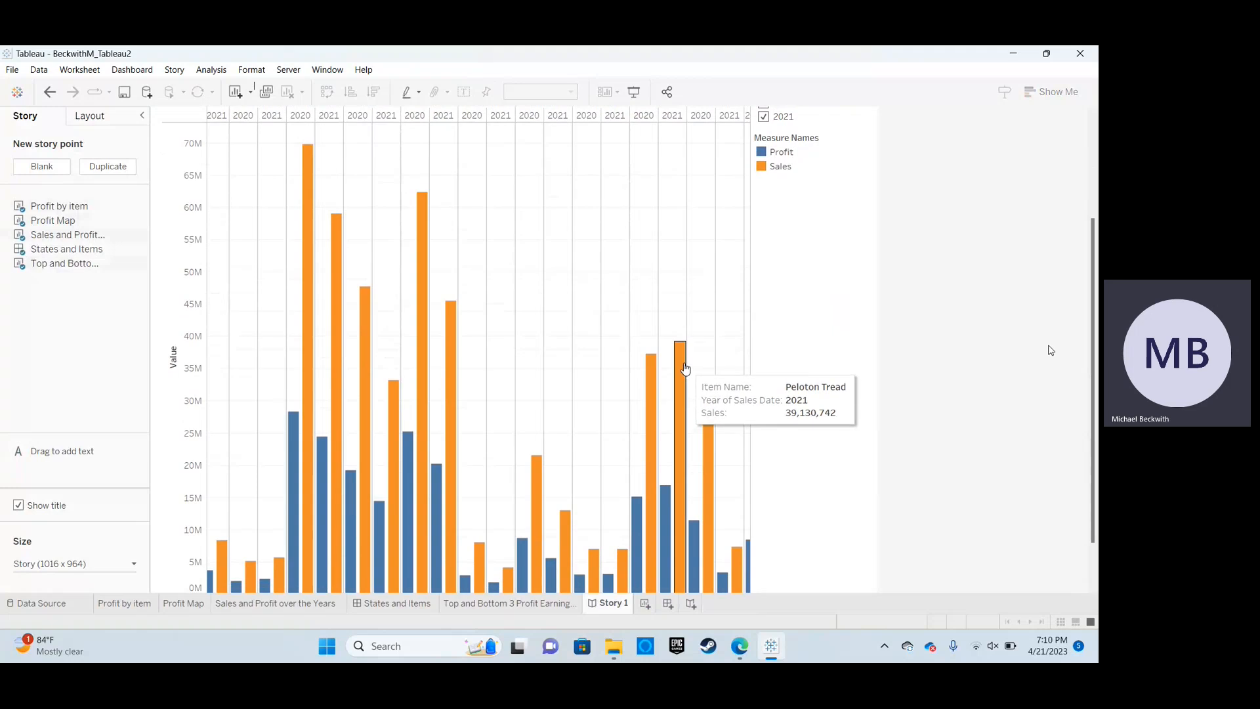
pyautogui.scroll(3, 927, 387)
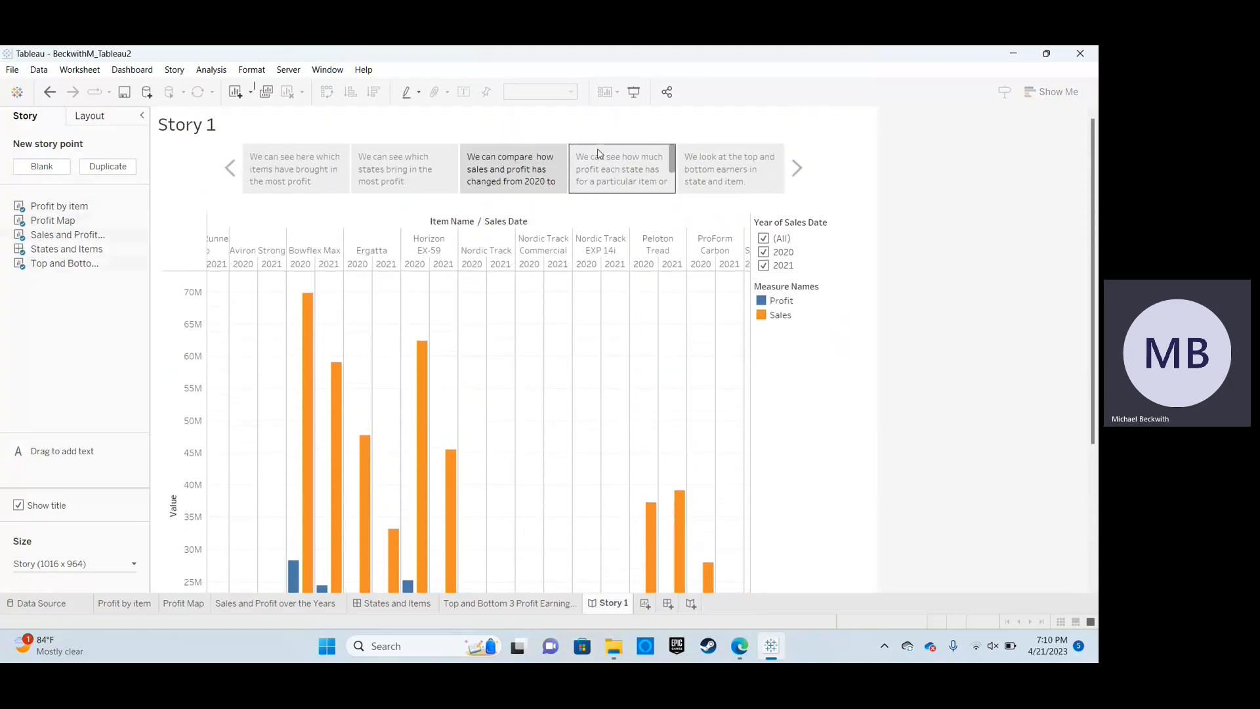
# Open the story point on each state's profit per item and look over its map, filters and charts.
pyautogui.click(598, 153)
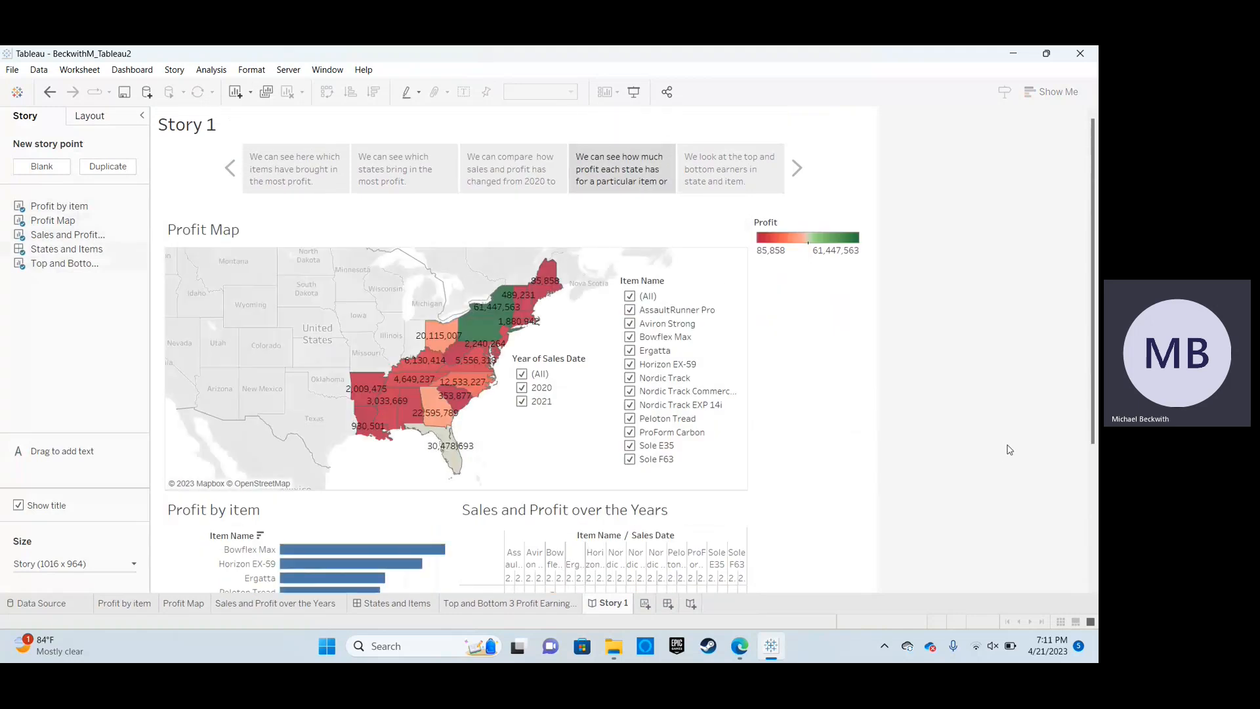
pyautogui.scroll(-1, 1001, 451)
pyautogui.scroll(-2, 1011, 451)
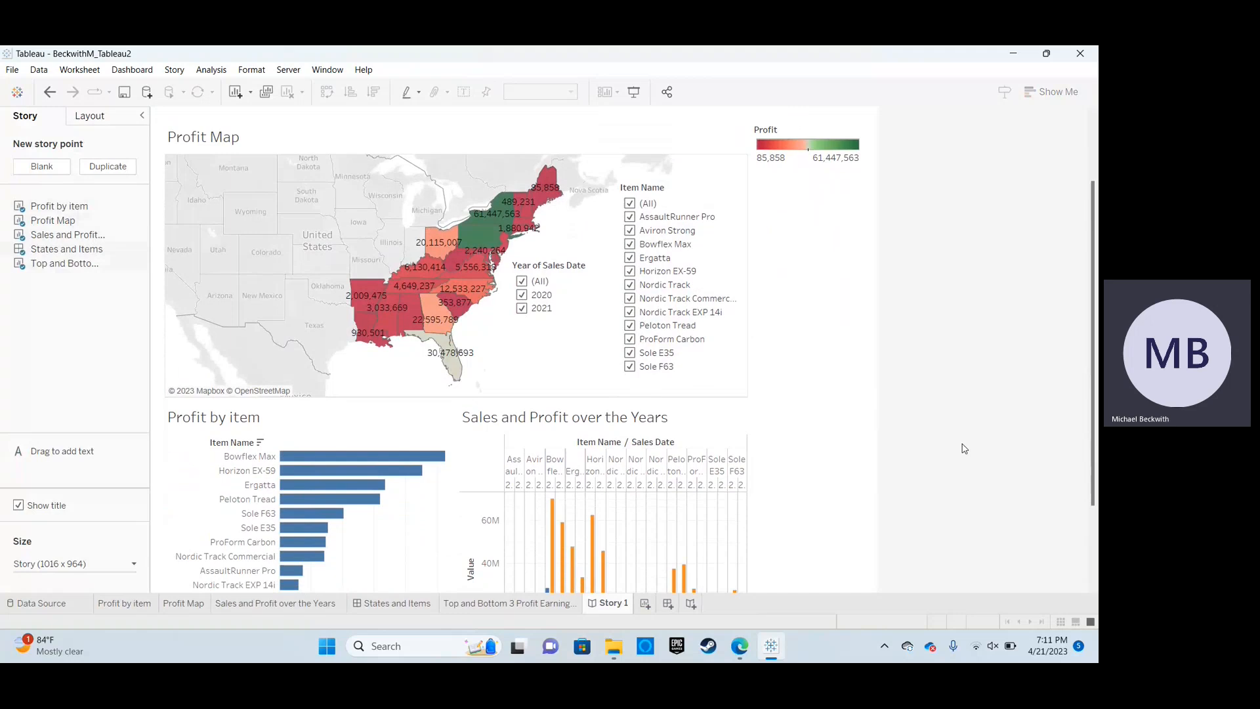
pyautogui.scroll(2, 964, 449)
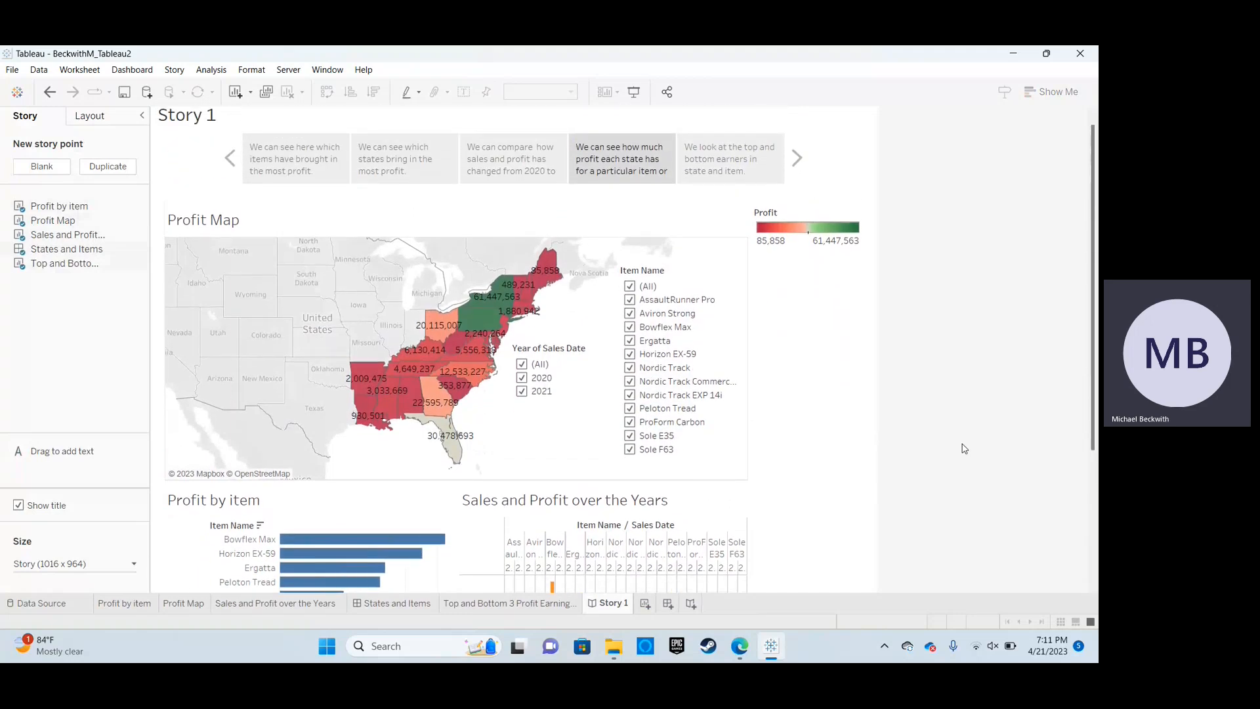
# Open the story point on top and bottom earners and survey item profits from New York through Maine.
pyautogui.moveTo(734, 160)
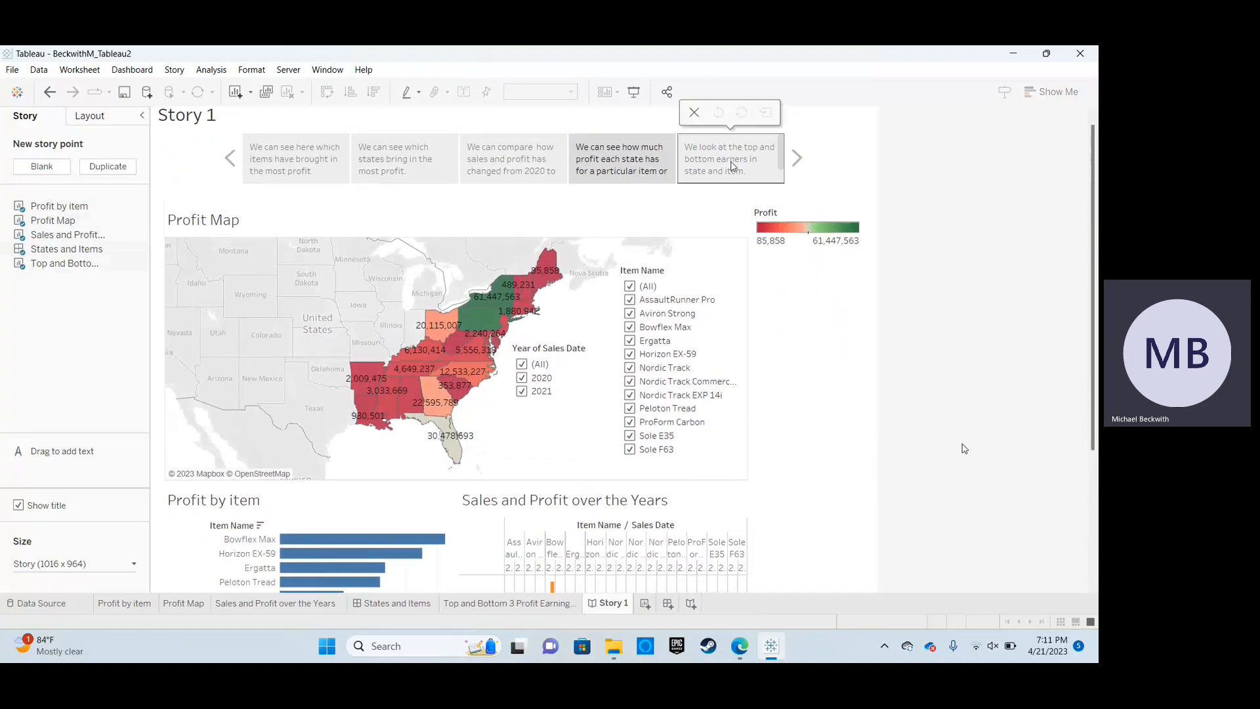
pyautogui.click(736, 171)
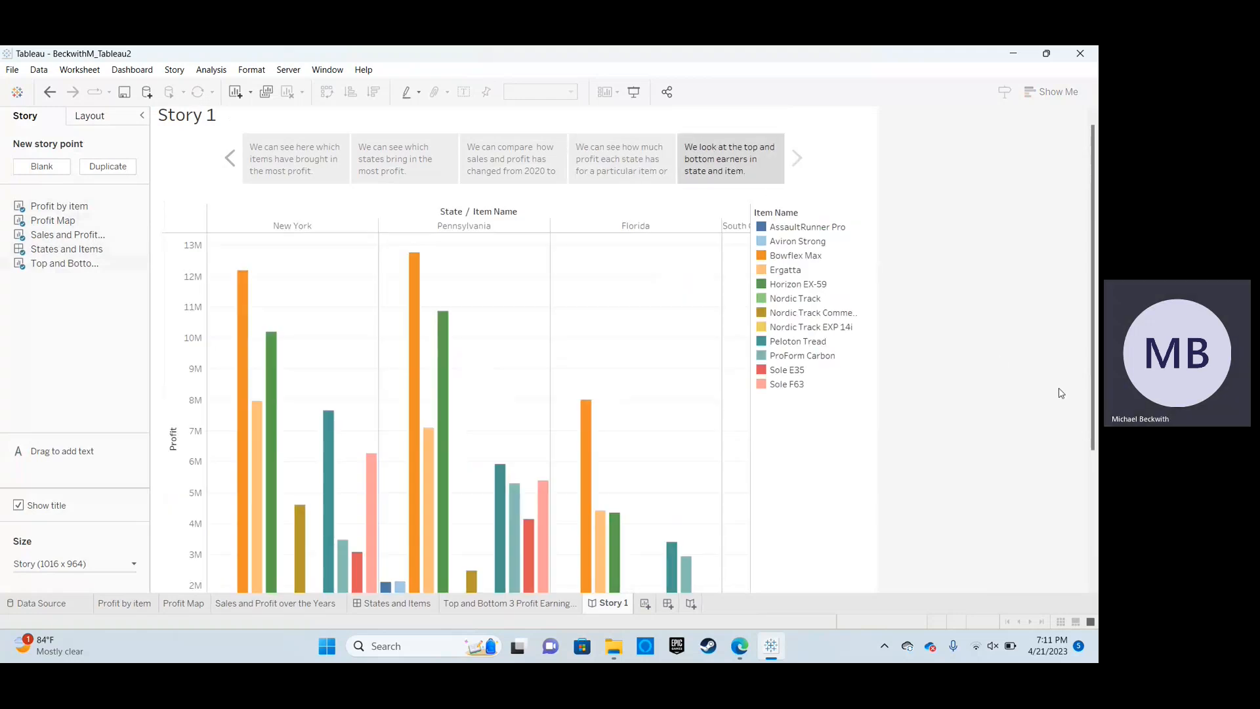
pyautogui.scroll(-2, 1062, 393)
pyautogui.hscroll(3, 522, 386)
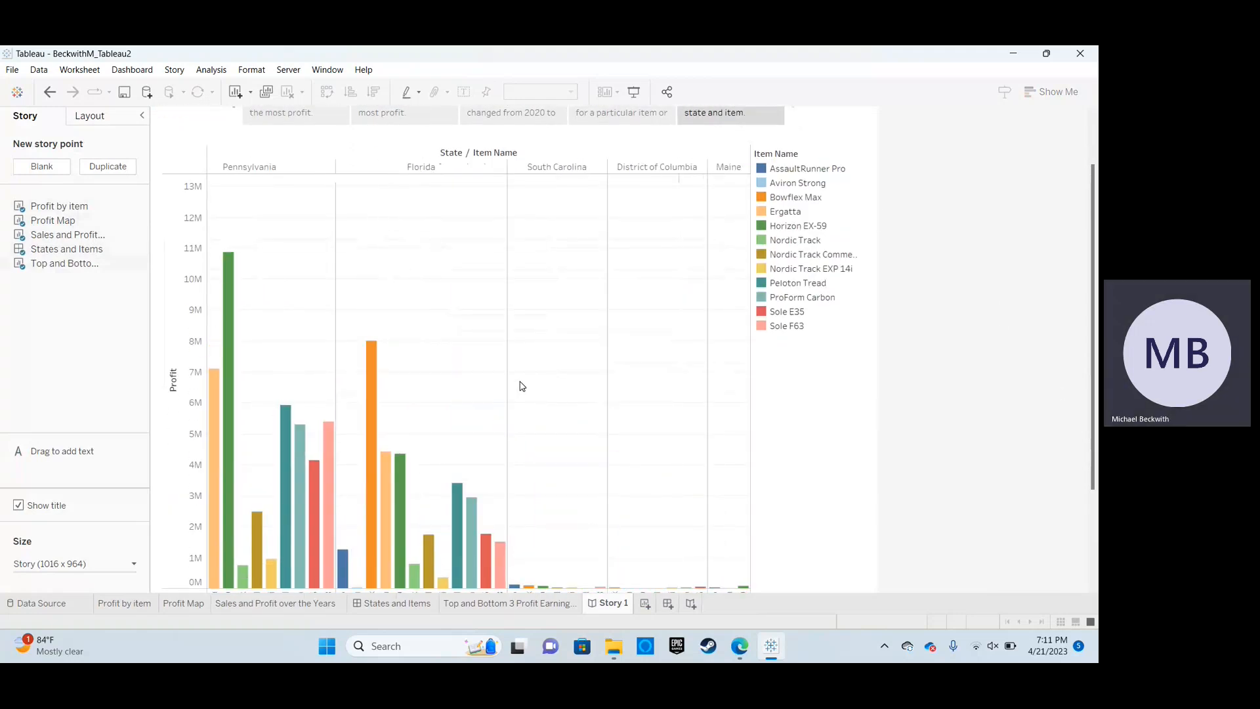
pyautogui.hscroll(-3, 522, 386)
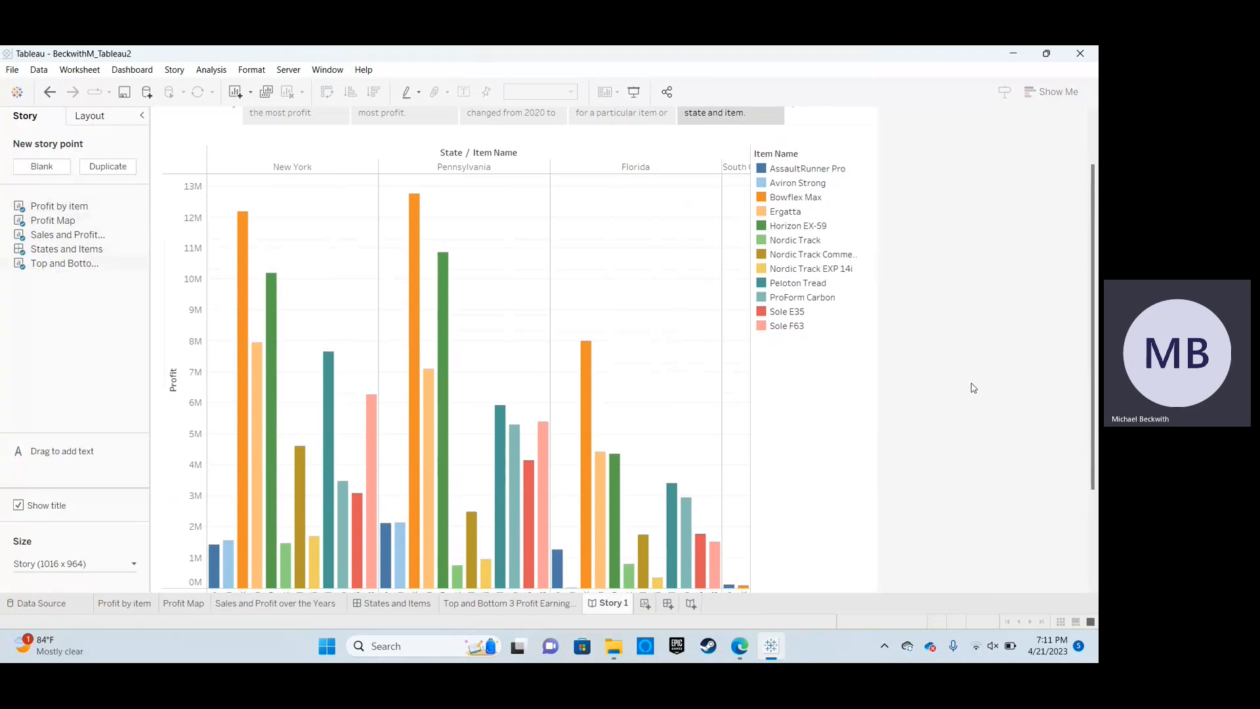
pyautogui.scroll(-1, 973, 389)
pyautogui.scroll(3, 973, 388)
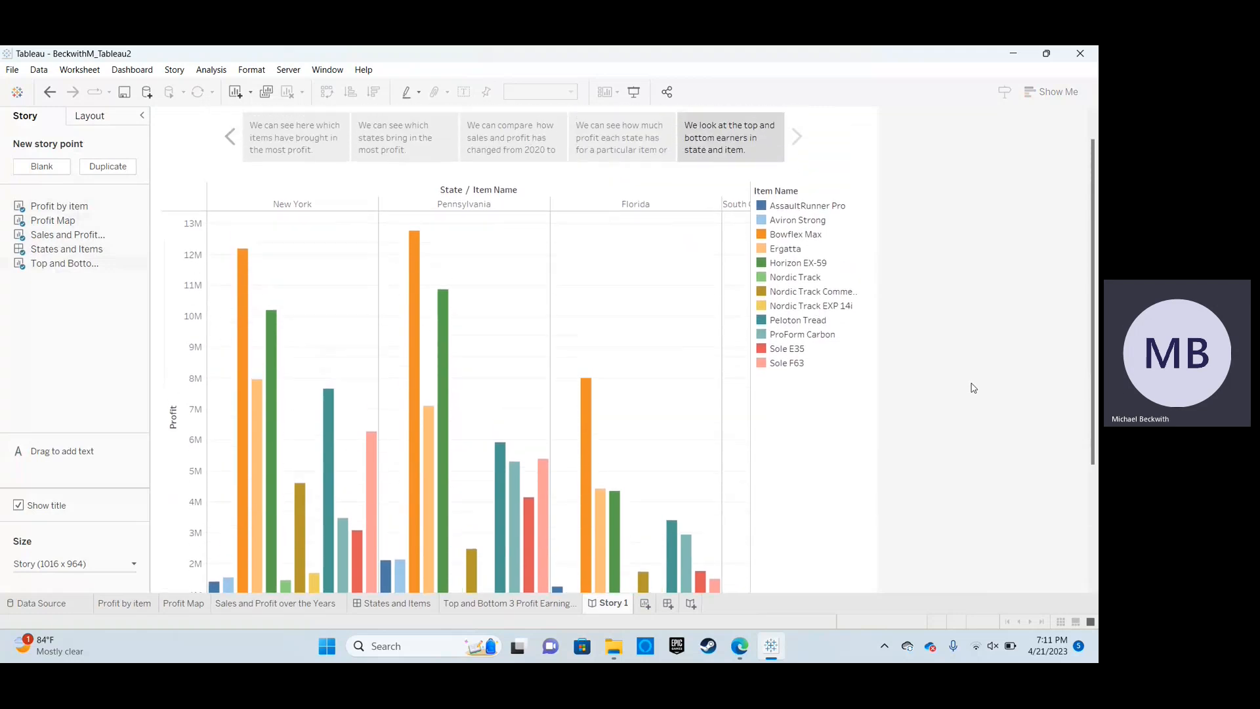
pyautogui.scroll(-2, 973, 388)
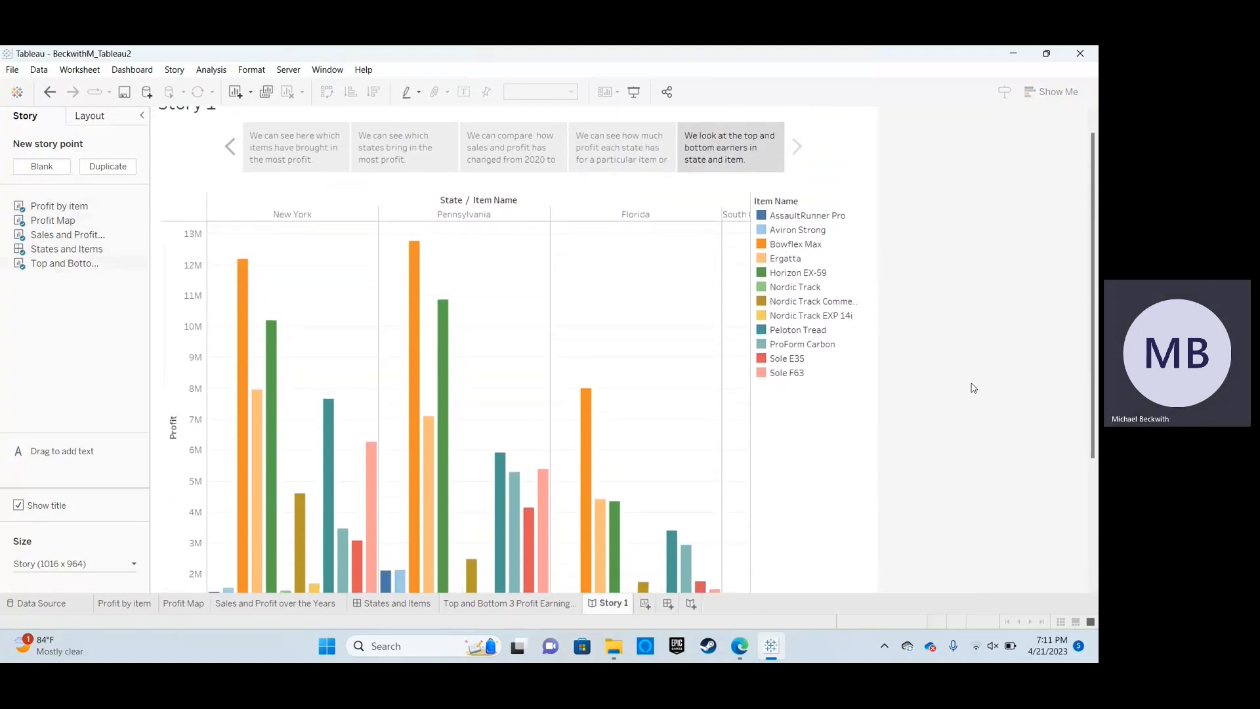
# Compare the items sold in South Carolina, District of Columbia and Maine with those in New York, Pennsylvania and Florida.
pyautogui.hscroll(3, 735, 410)
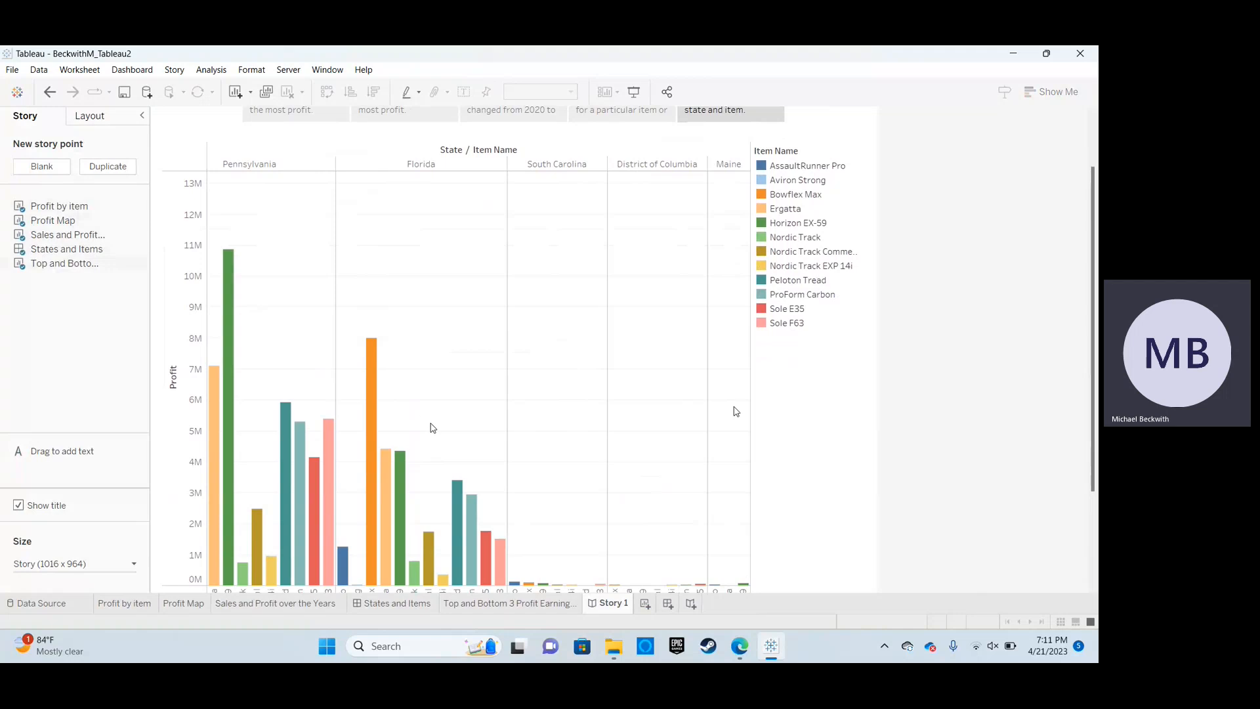
pyautogui.scroll(-3, 929, 401)
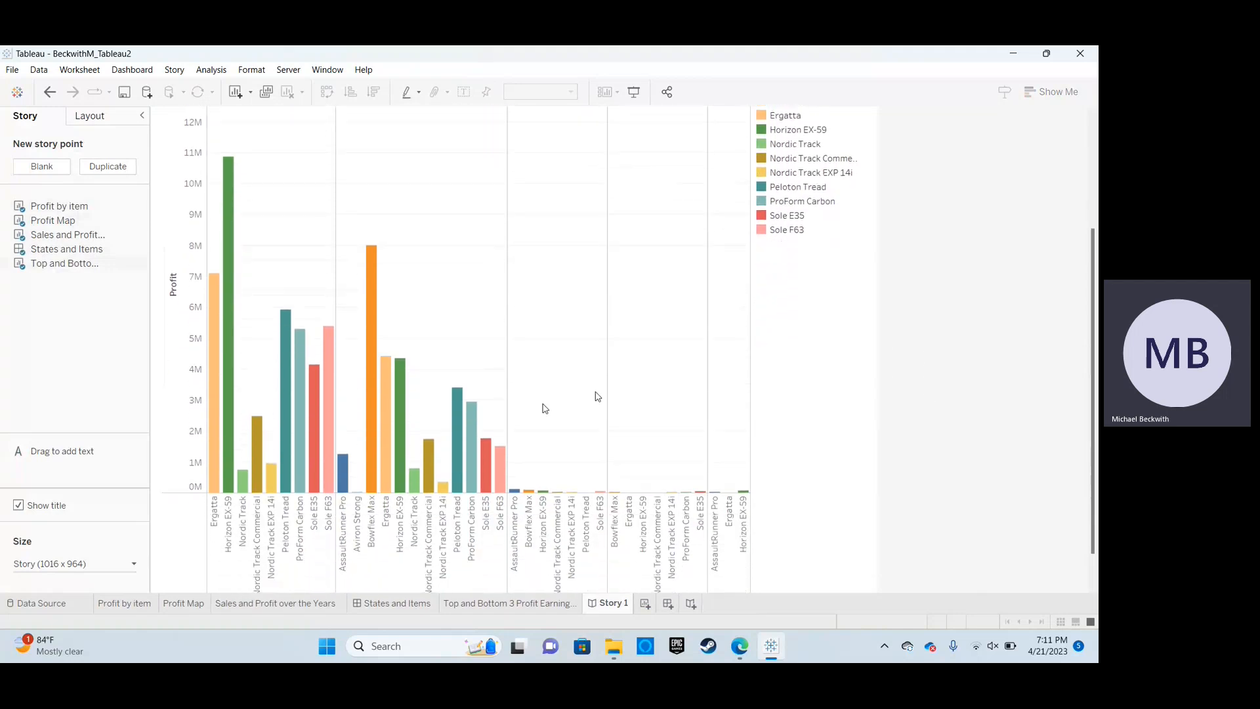
pyautogui.scroll(4, 542, 408)
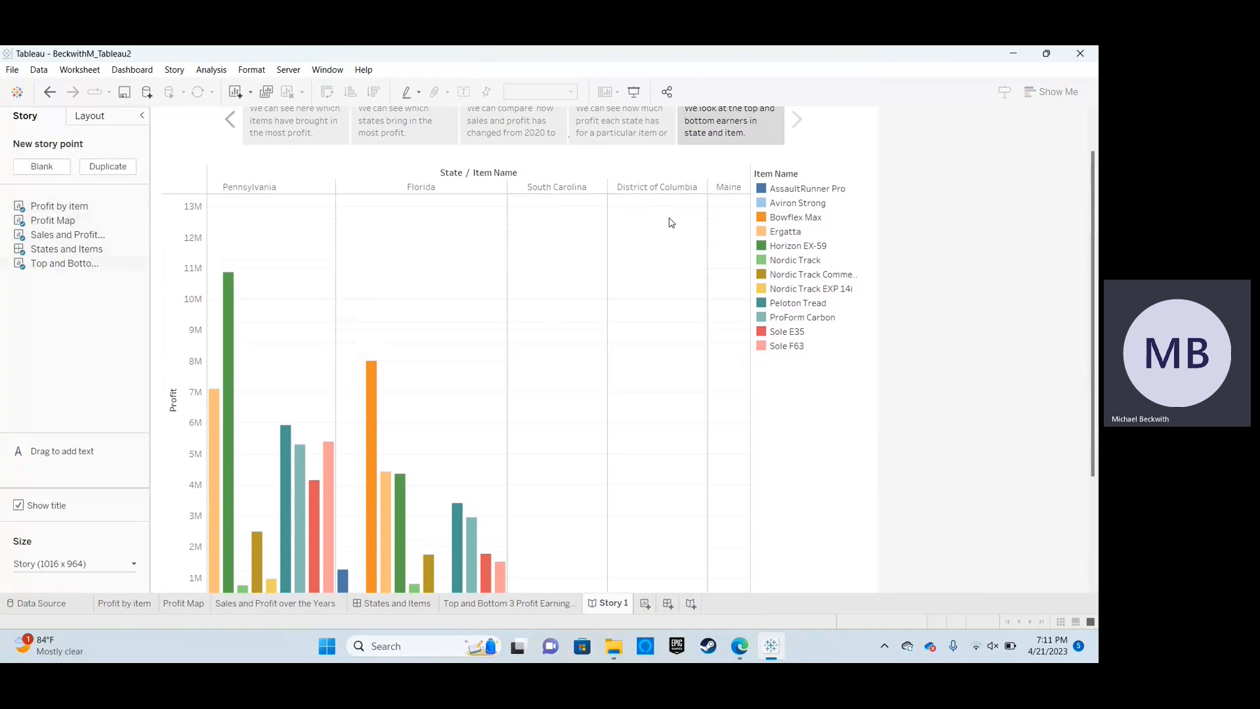
pyautogui.scroll(-3, 671, 222)
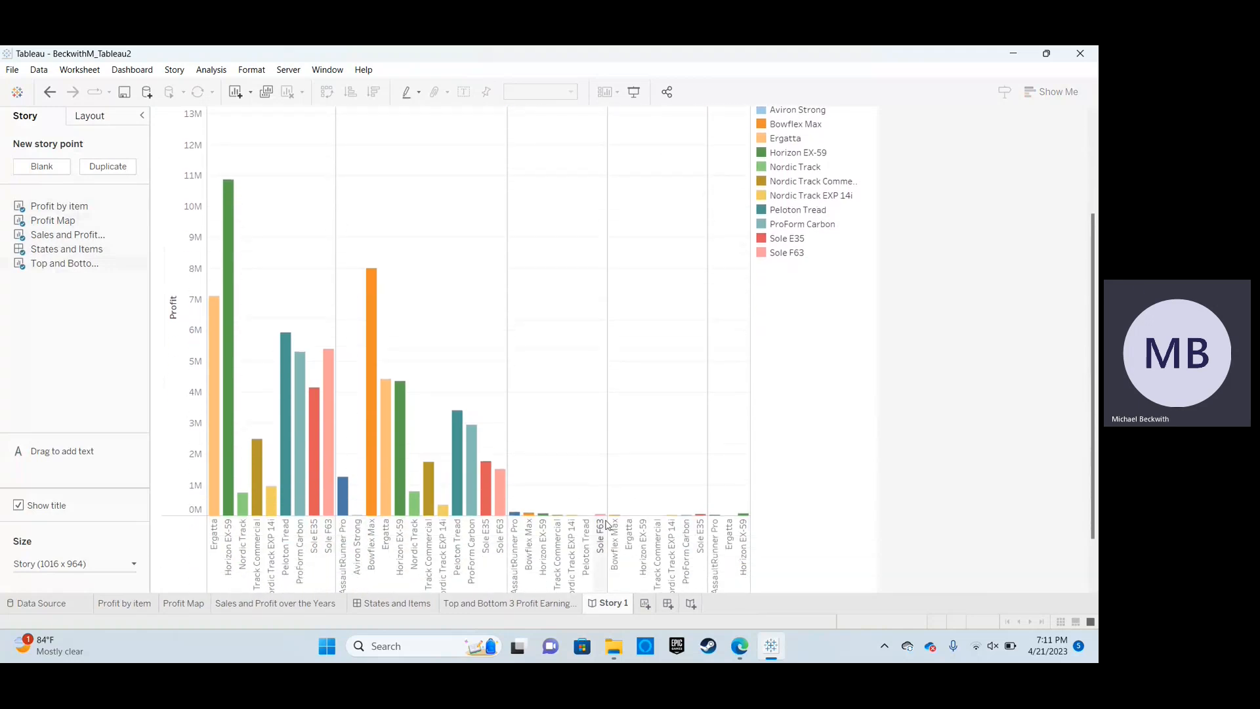
pyautogui.hscroll(-5, 540, 398)
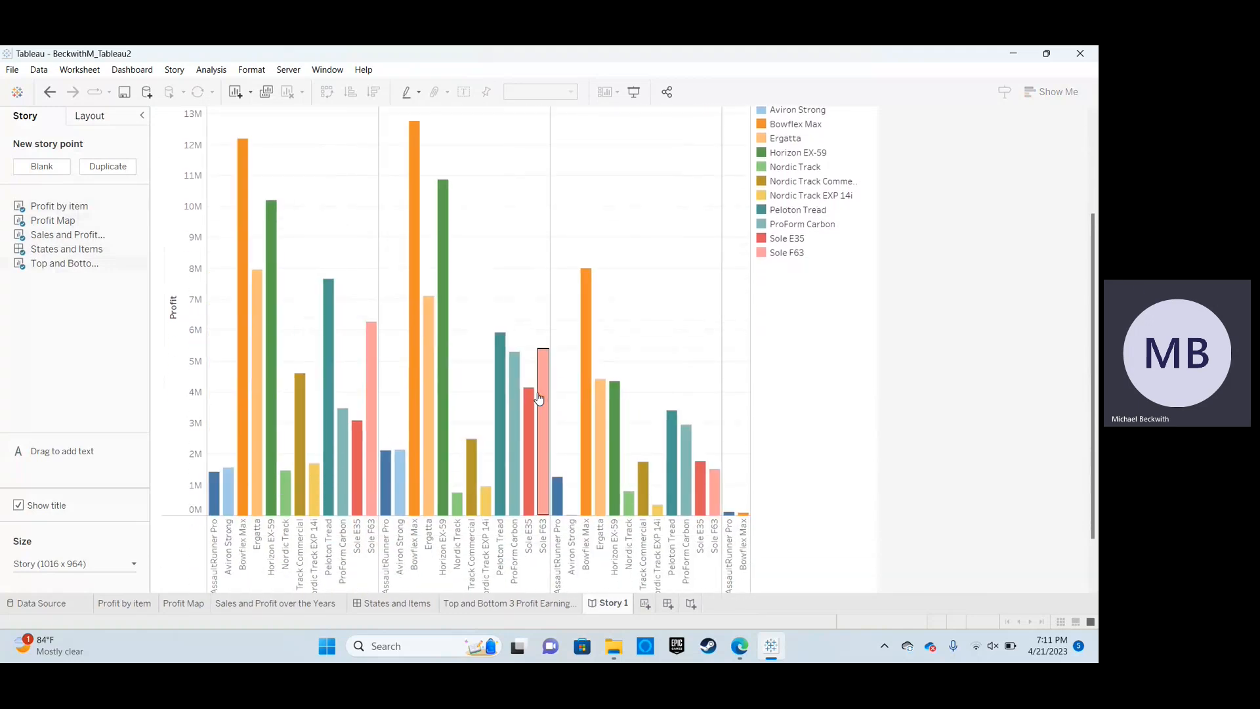
pyautogui.scroll(2, 539, 398)
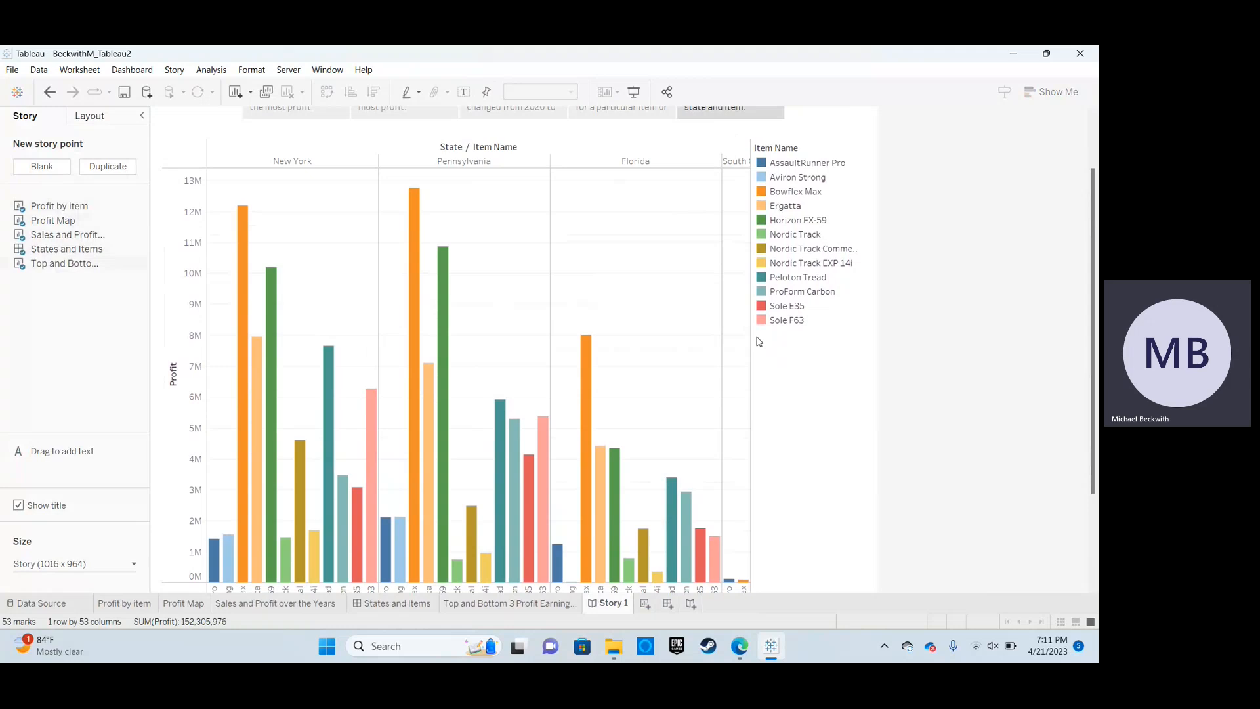
# Recheck the item labels of the three bottom-earning states, including Sole E35, and return to New York's bars.
pyautogui.hscroll(3, 681, 357)
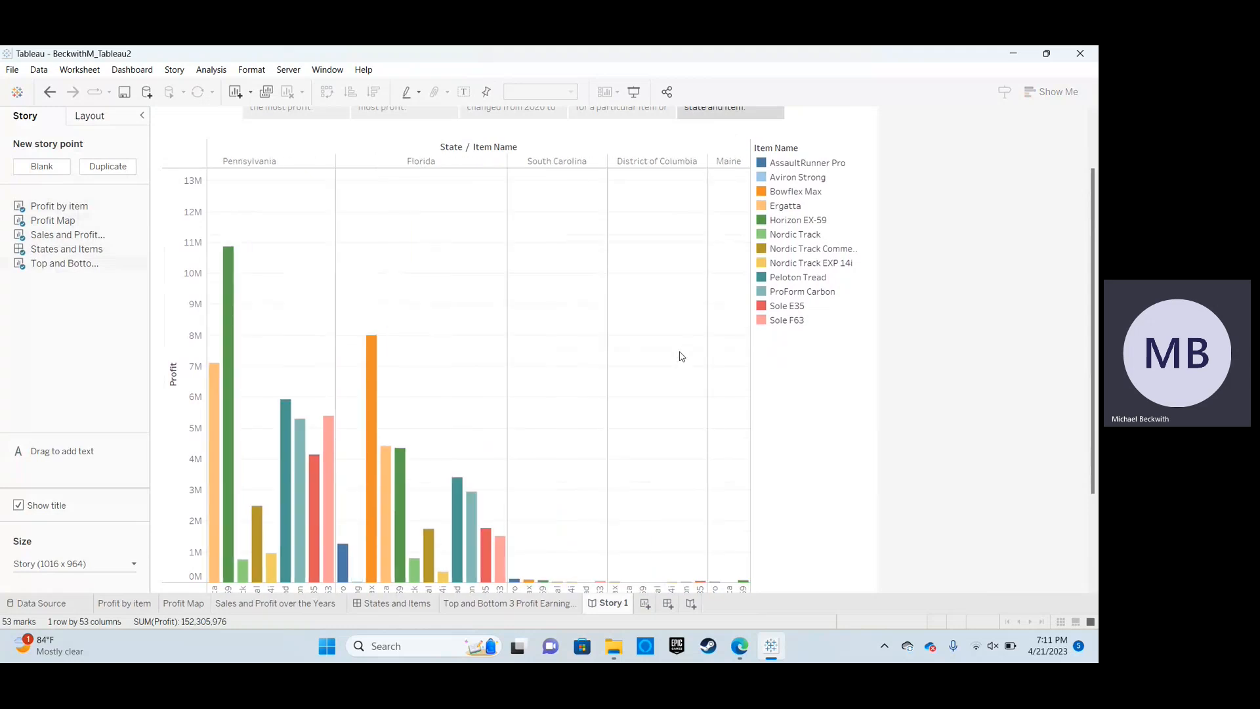
pyautogui.scroll(-1, 682, 356)
pyautogui.scroll(-1, 681, 341)
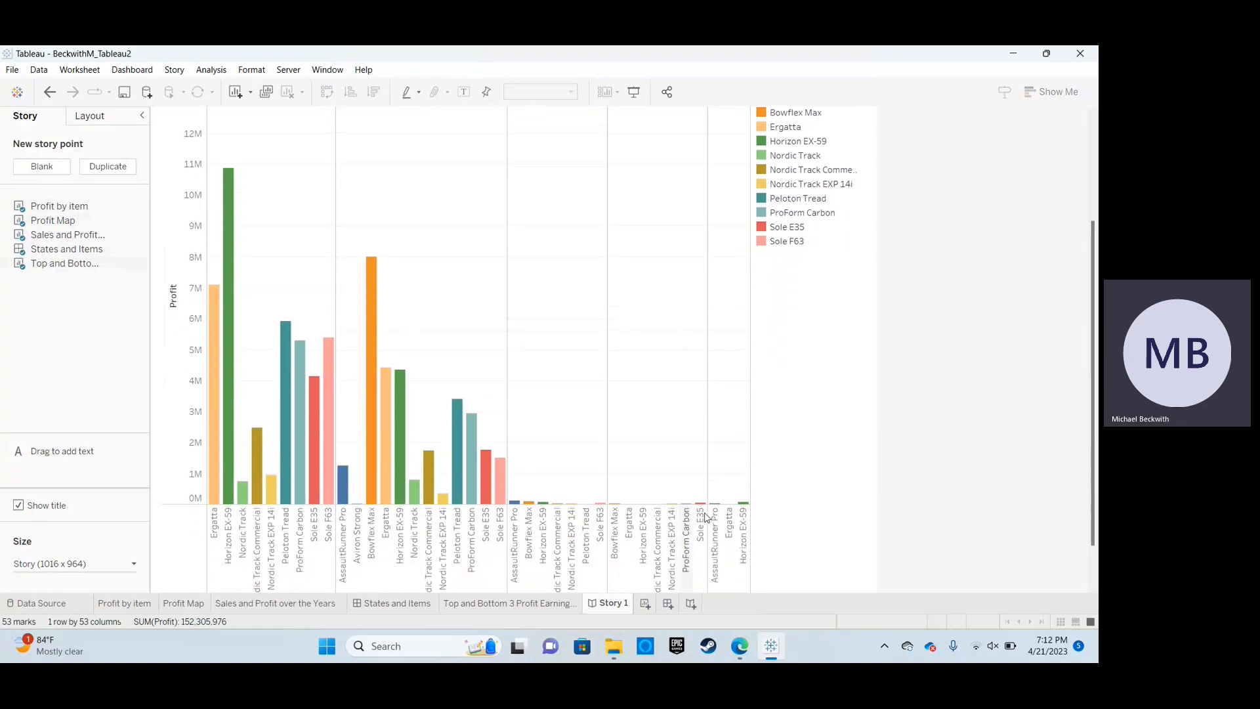
pyautogui.scroll(3, 948, 453)
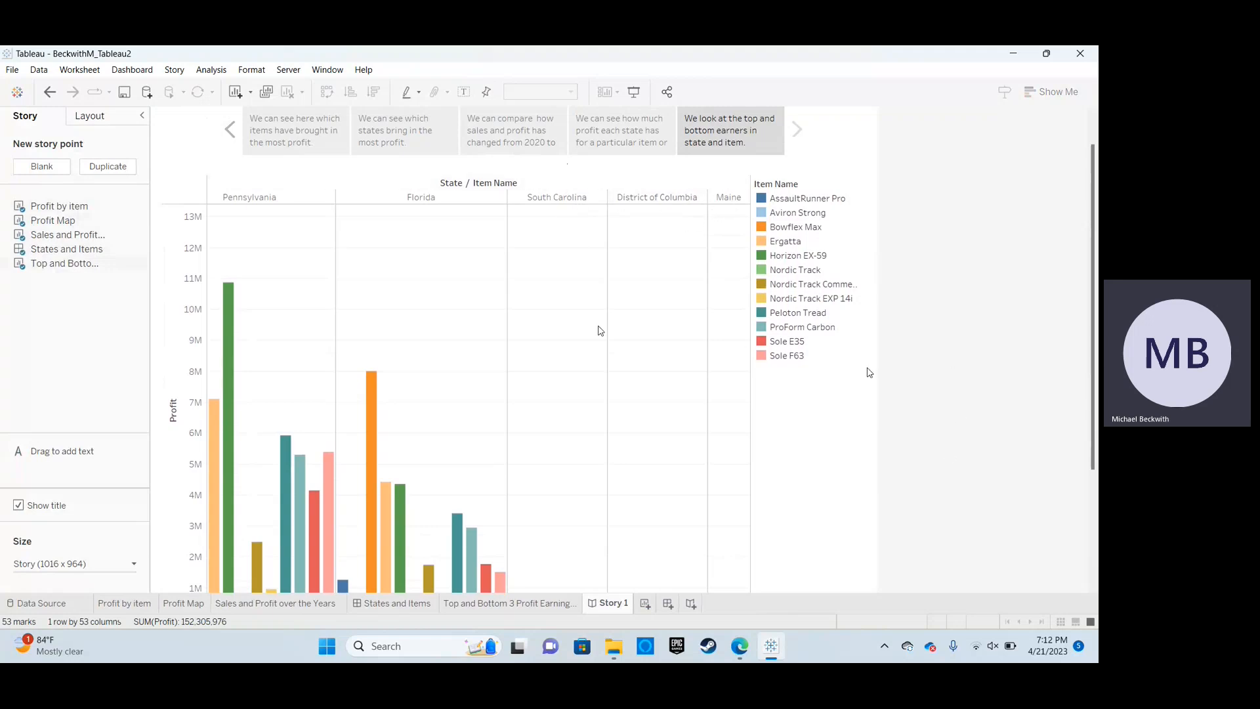
pyautogui.hscroll(-3, 497, 300)
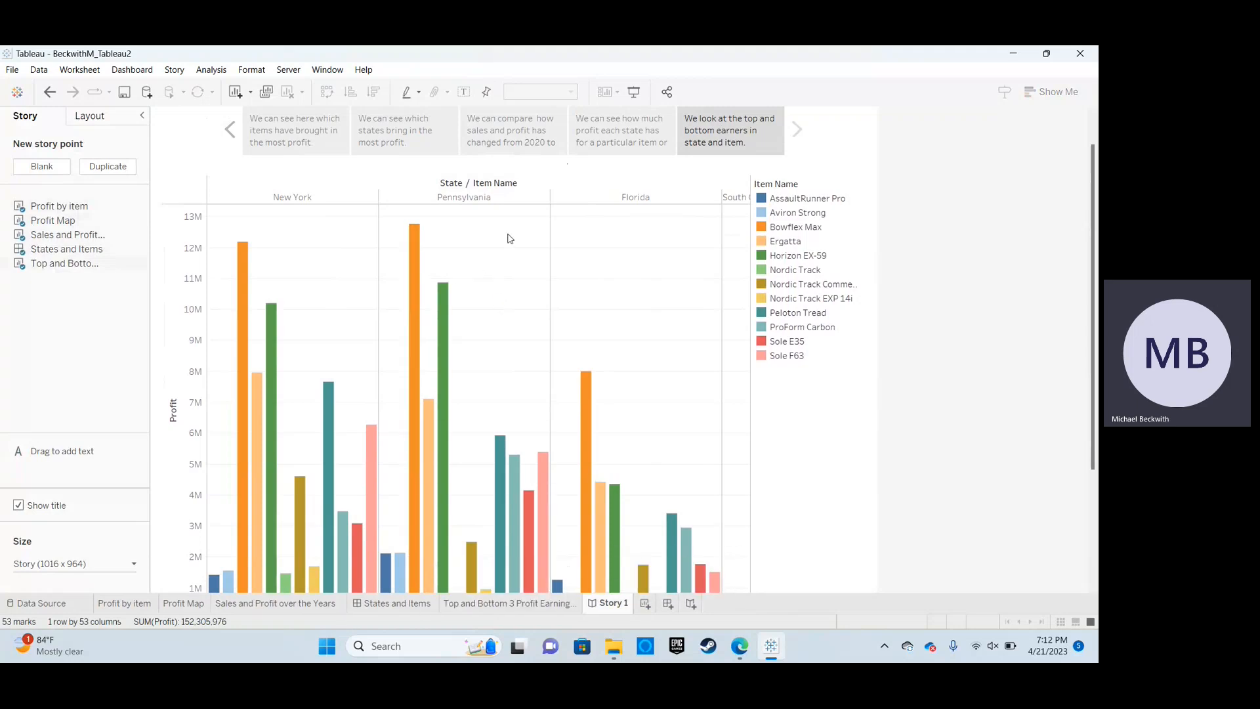
# Return to the yearly sales and profit story point and examine the items' bars, including Peloton Tread sales for 2021.
pyautogui.click(517, 147)
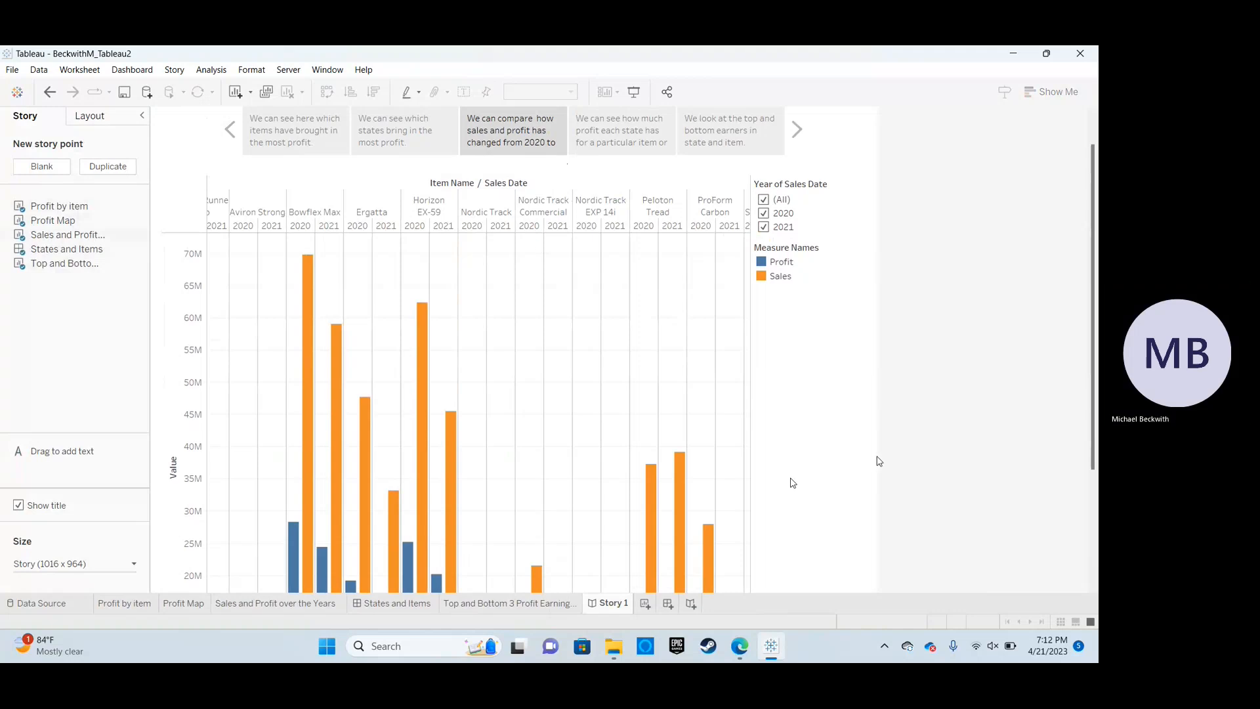
pyautogui.scroll(-3, 957, 420)
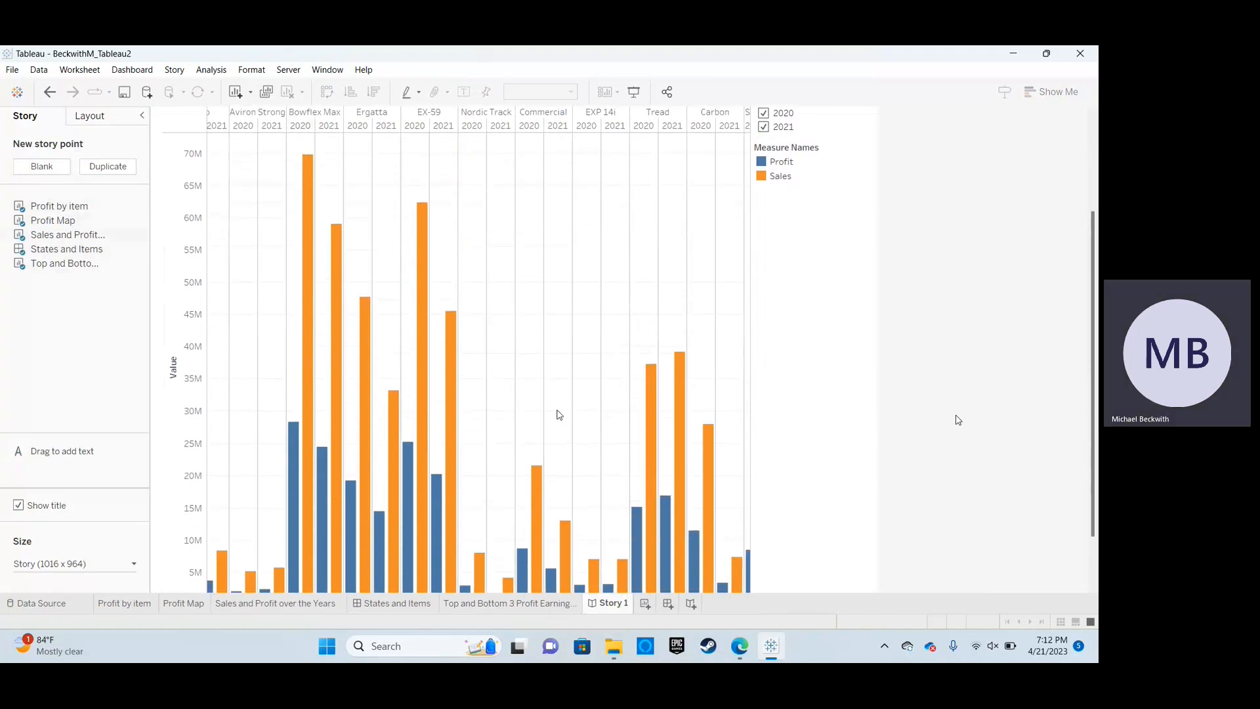
pyautogui.scroll(1, 958, 420)
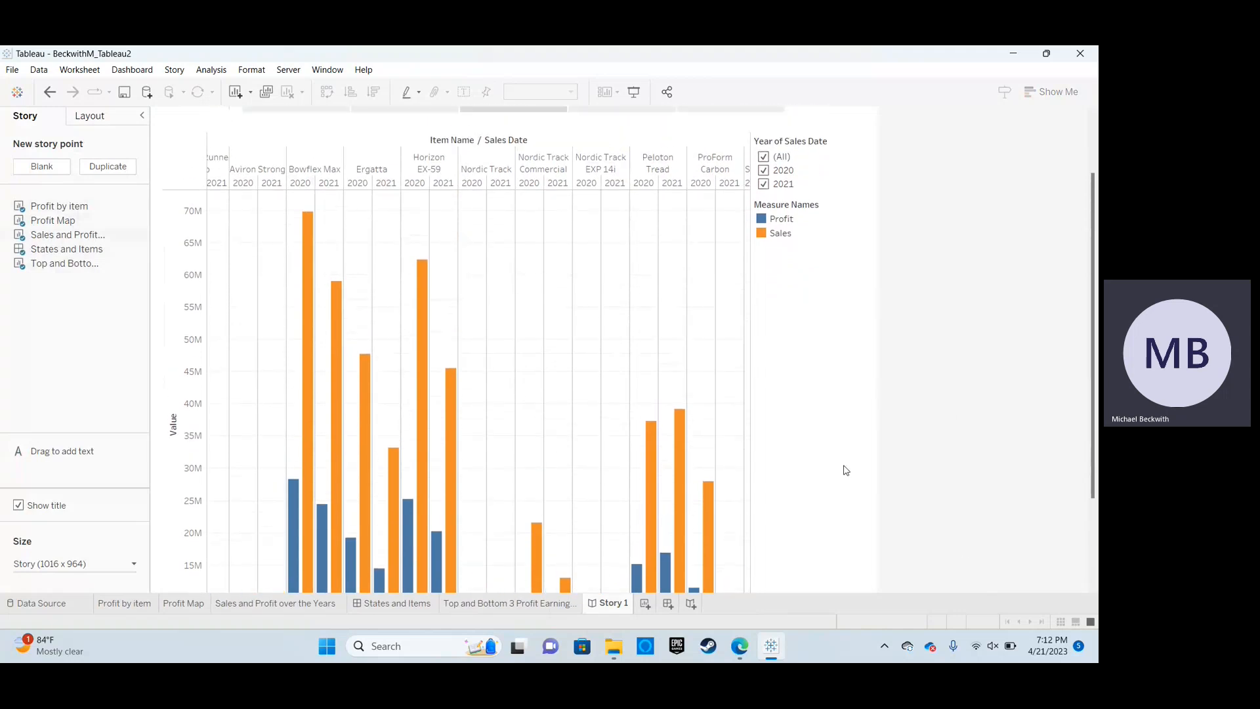
pyautogui.moveTo(680, 428)
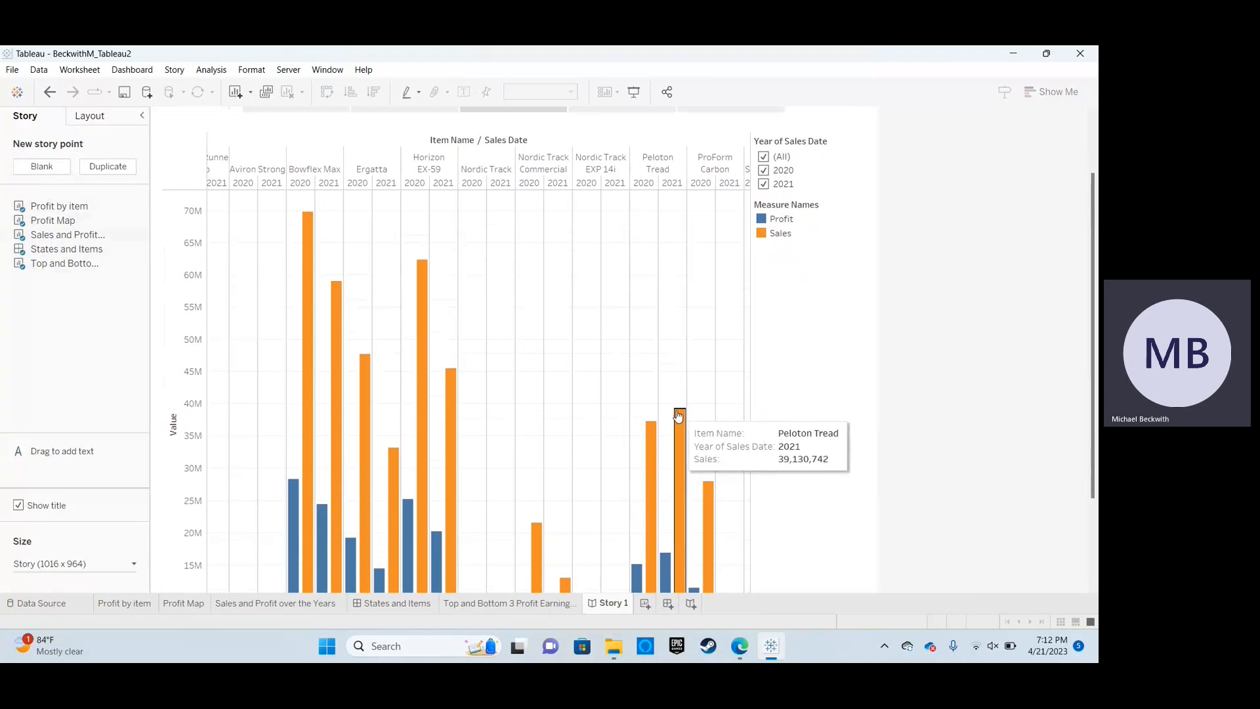
# Reopen the story point on top and bottom earners and review the item profits for New York, Pennsylvania and Florida.
pyautogui.scroll(3, 1014, 328)
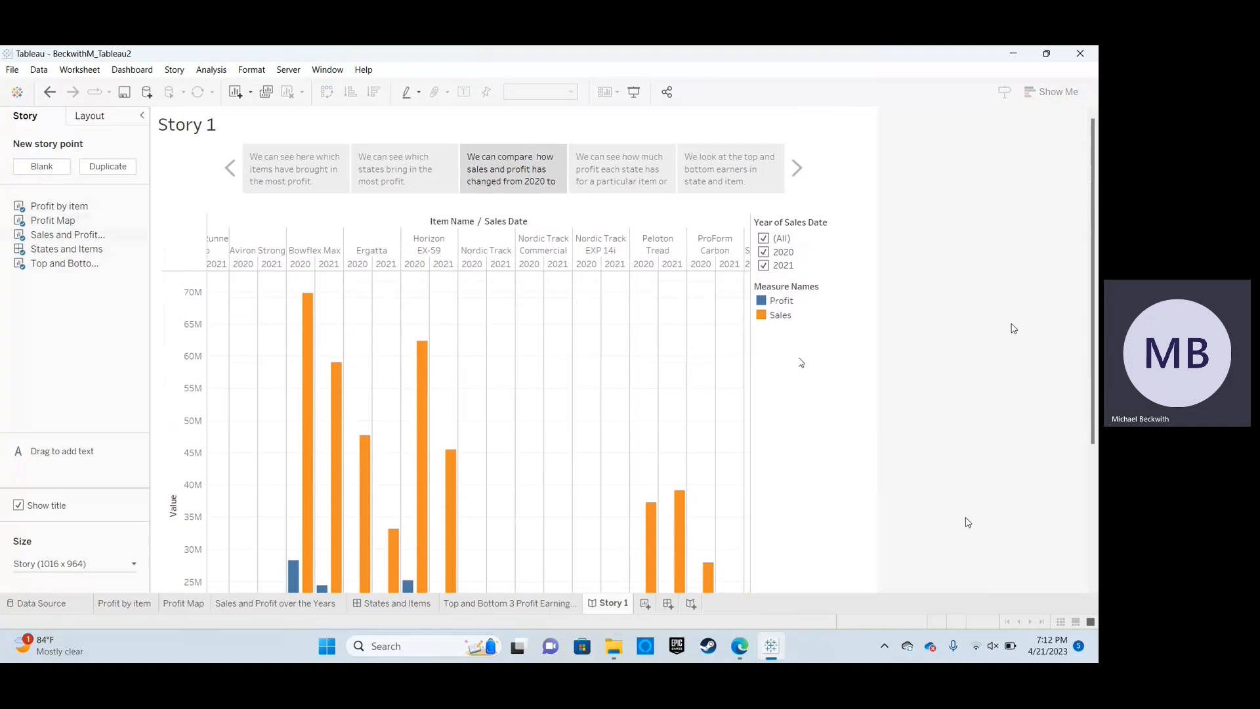
pyautogui.click(696, 171)
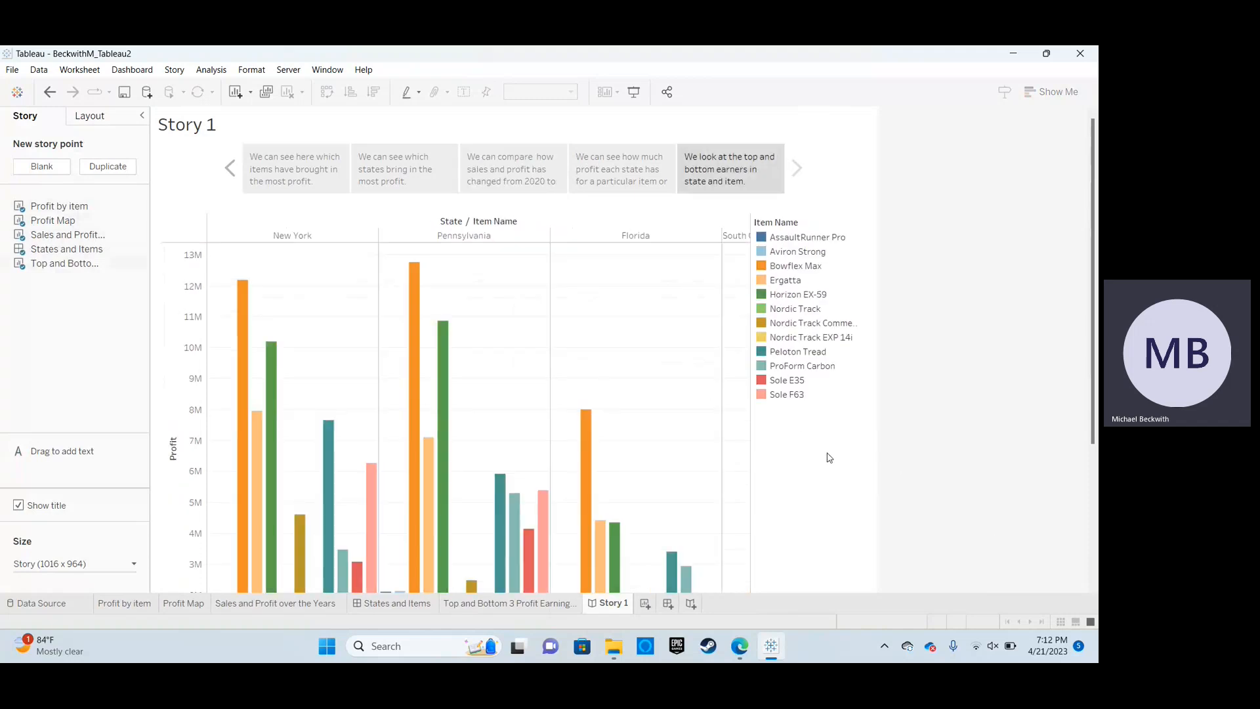
pyautogui.scroll(-3, 931, 327)
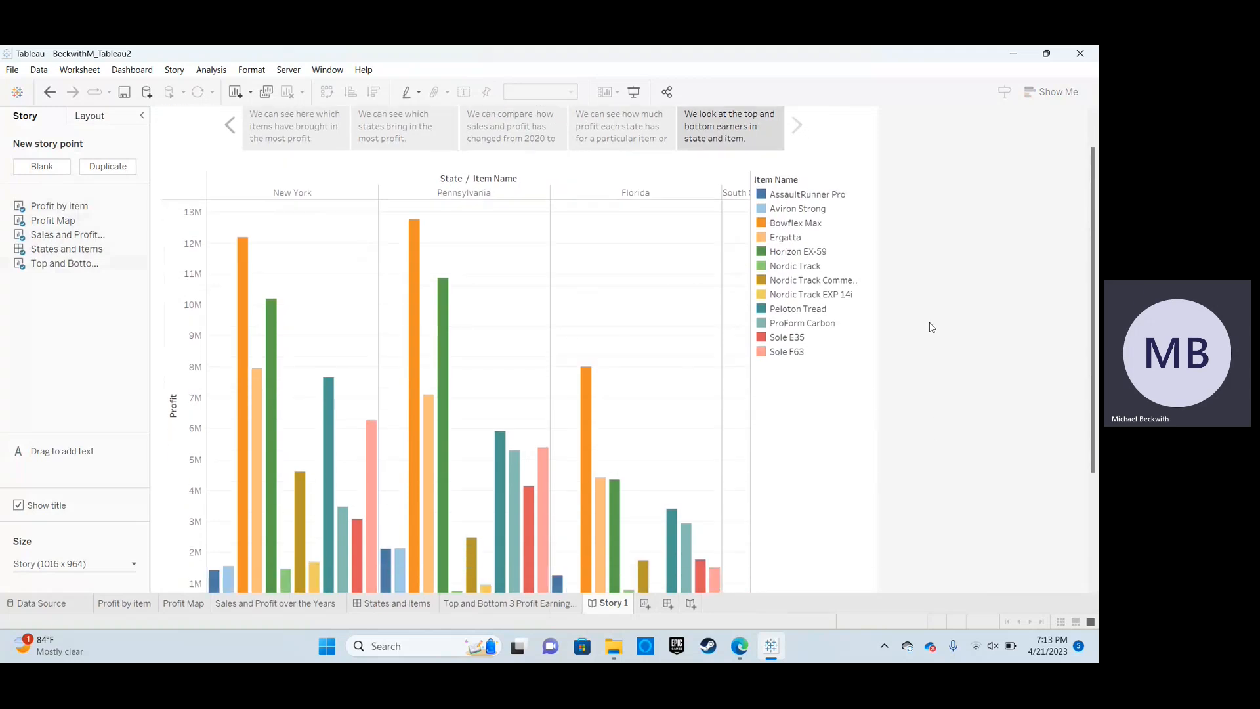
pyautogui.scroll(3, 932, 327)
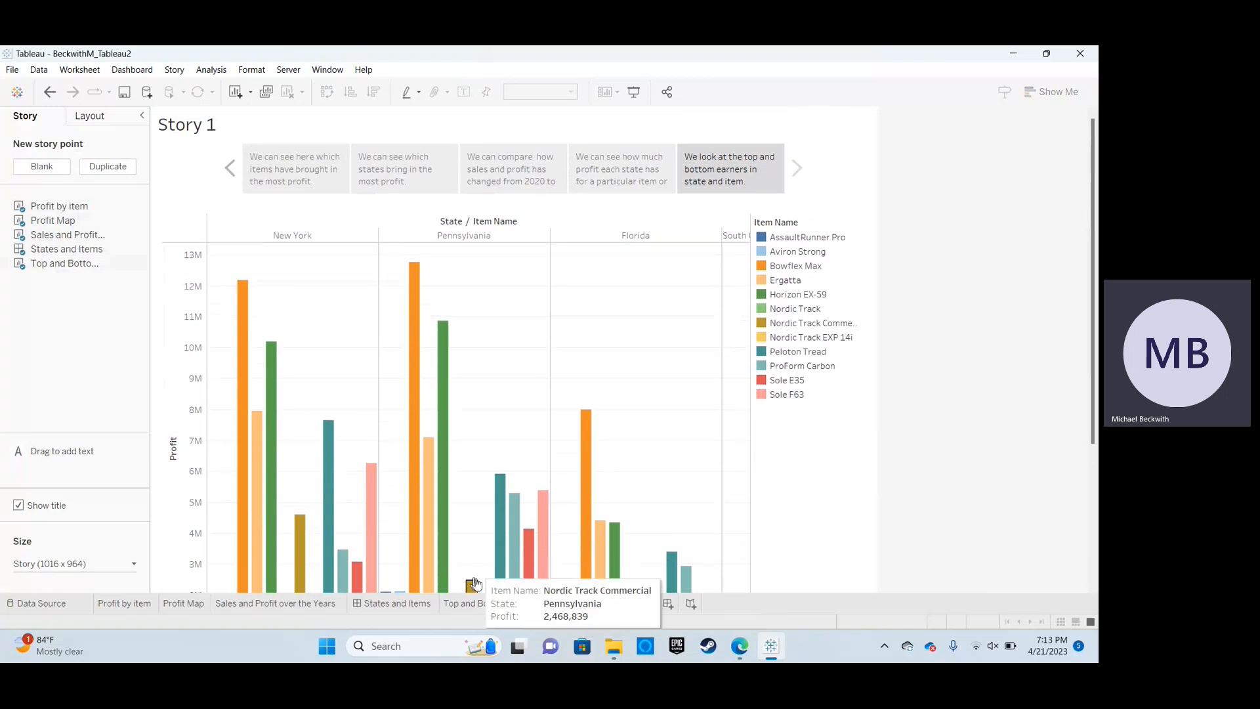
# Open the workbook's data source after a glance at the Profit Map, and browse the S23 table's rows.
pyautogui.click(195, 604)
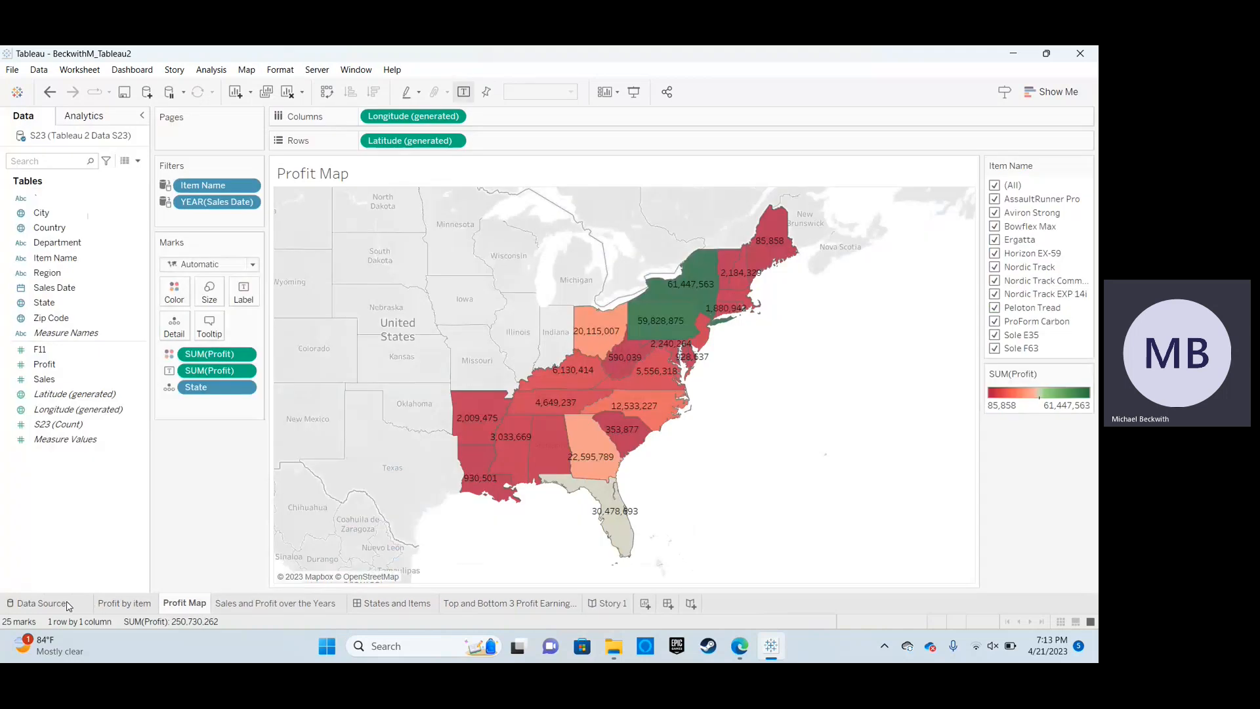
pyautogui.click(64, 605)
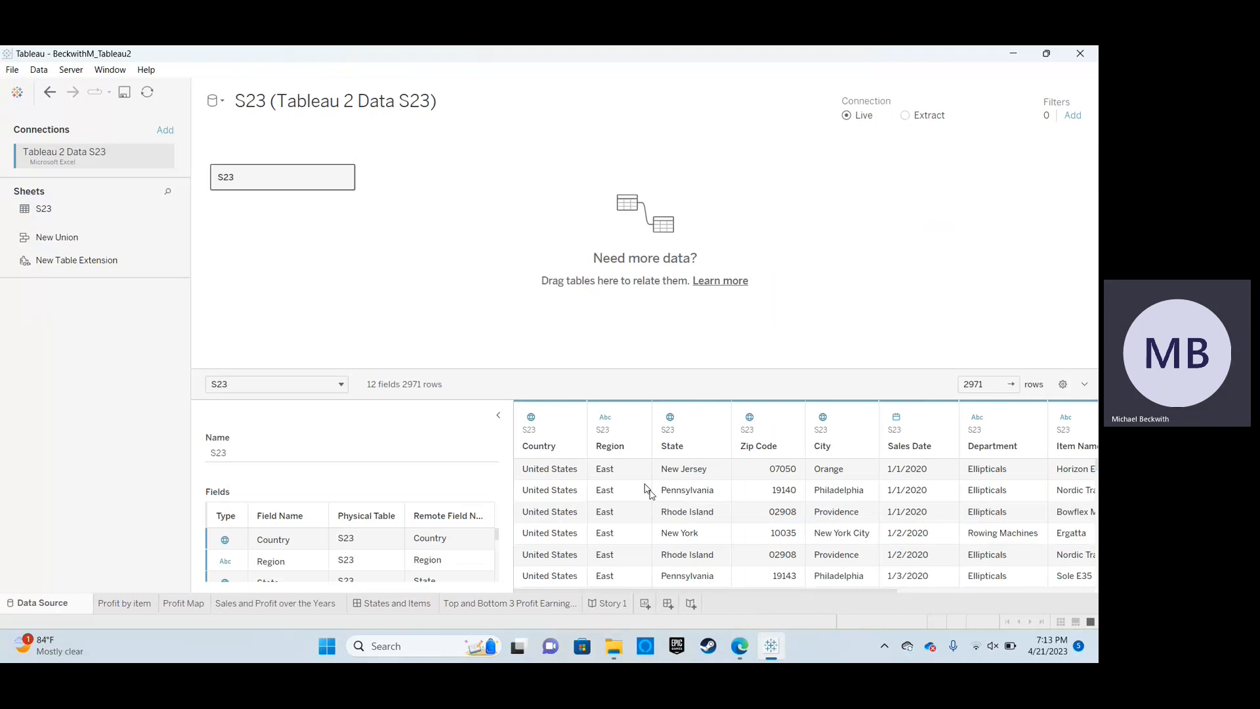
pyautogui.scroll(-20, 665, 513)
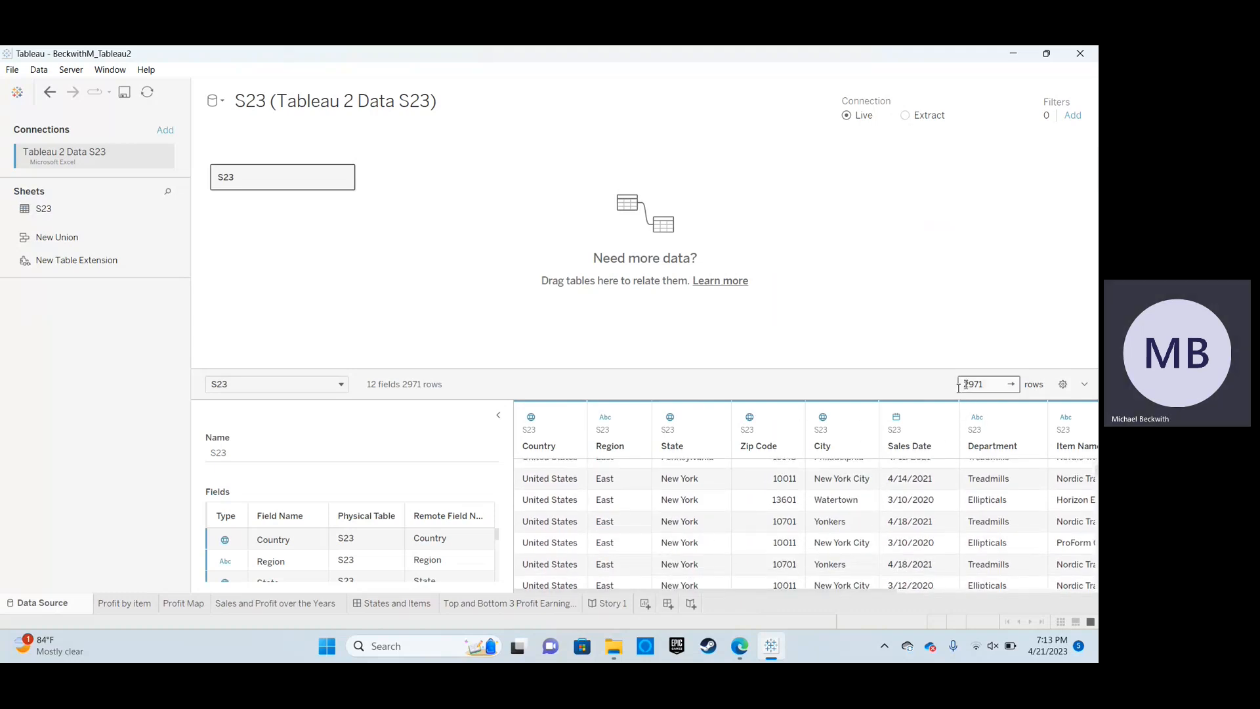
pyautogui.scroll(1, 616, 532)
pyautogui.scroll(15, 615, 532)
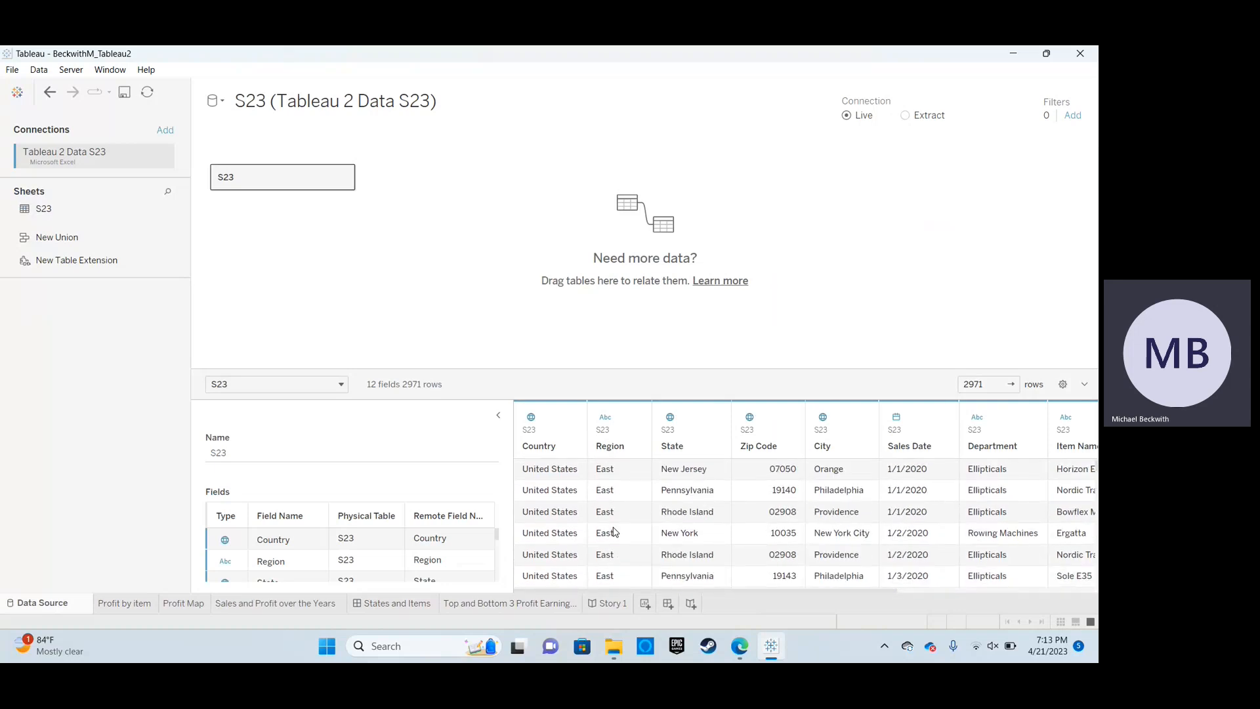
pyautogui.scroll(-10, 615, 532)
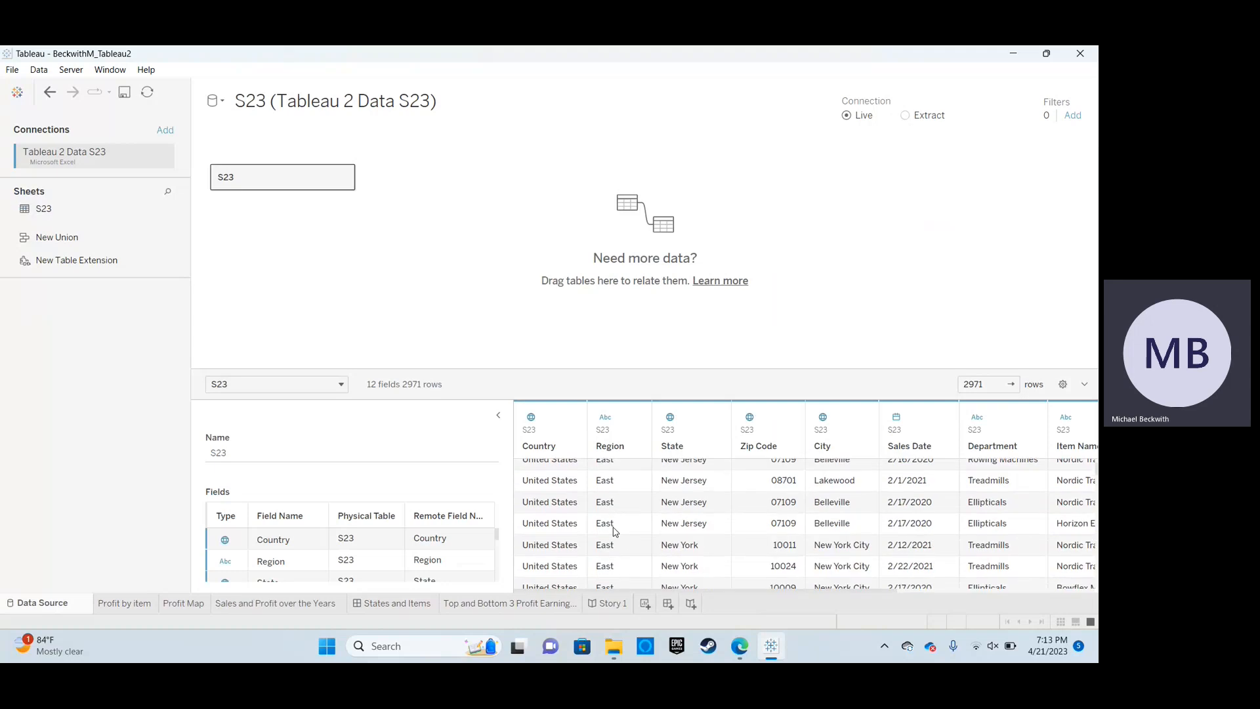
pyautogui.scroll(-5, 615, 532)
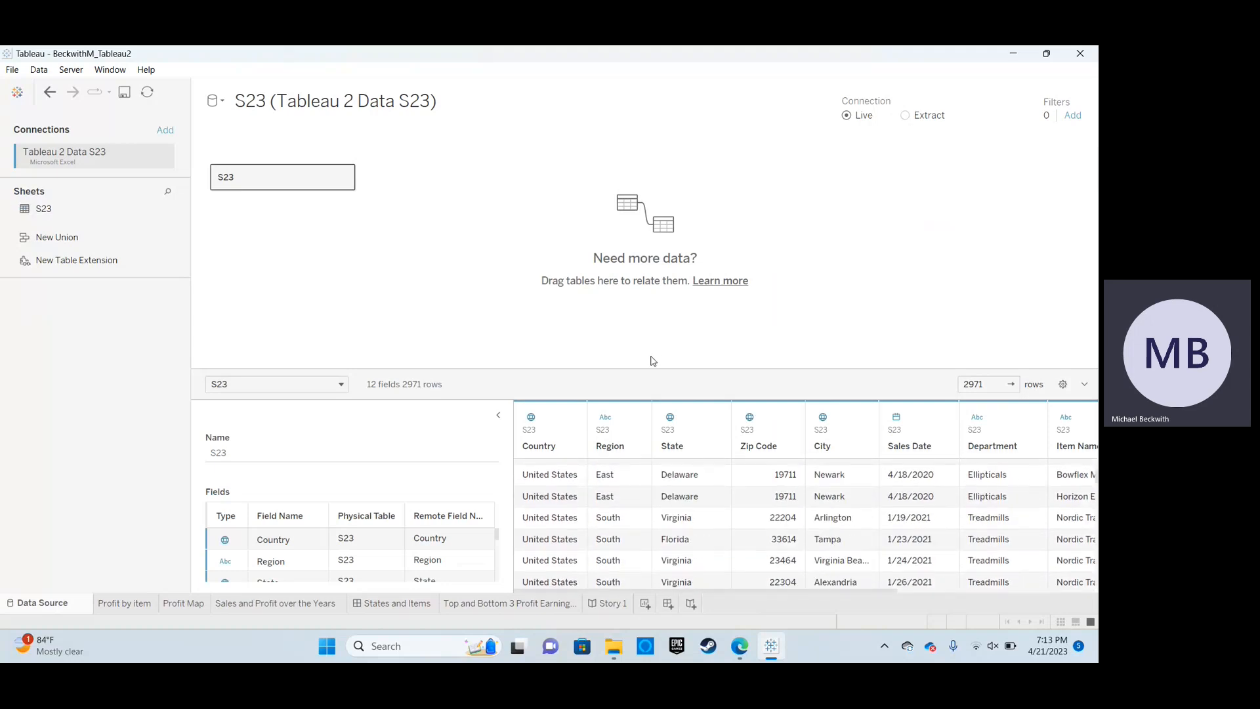
# Collapse the S23 table details and browse the rows with the Item Name, Sales and Profit columns in view.
pyautogui.click(498, 418)
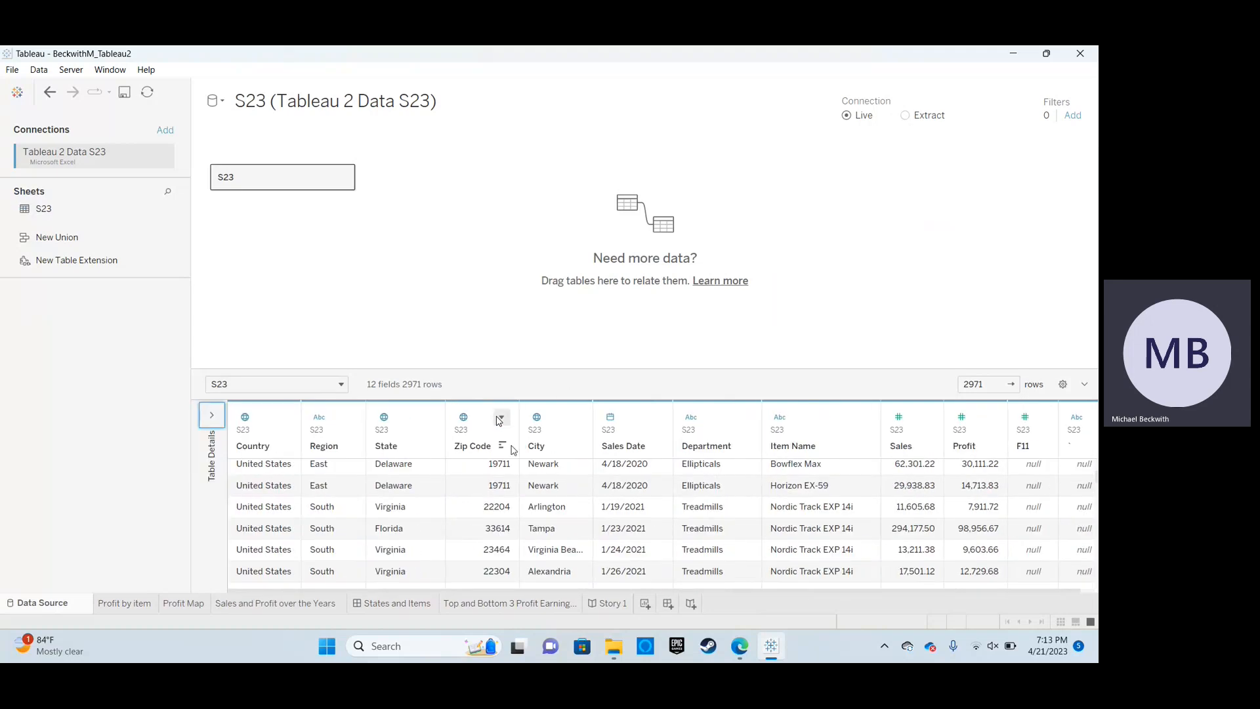
pyautogui.scroll(10, 750, 531)
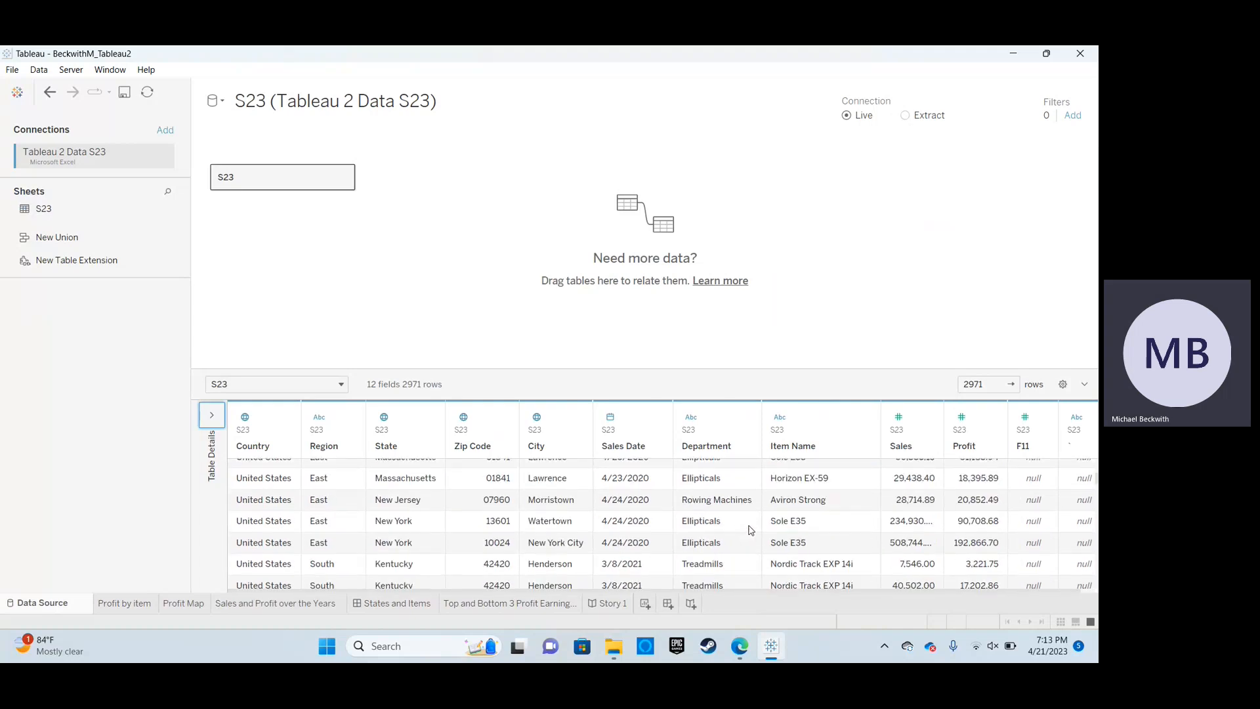
pyautogui.scroll(10, 751, 530)
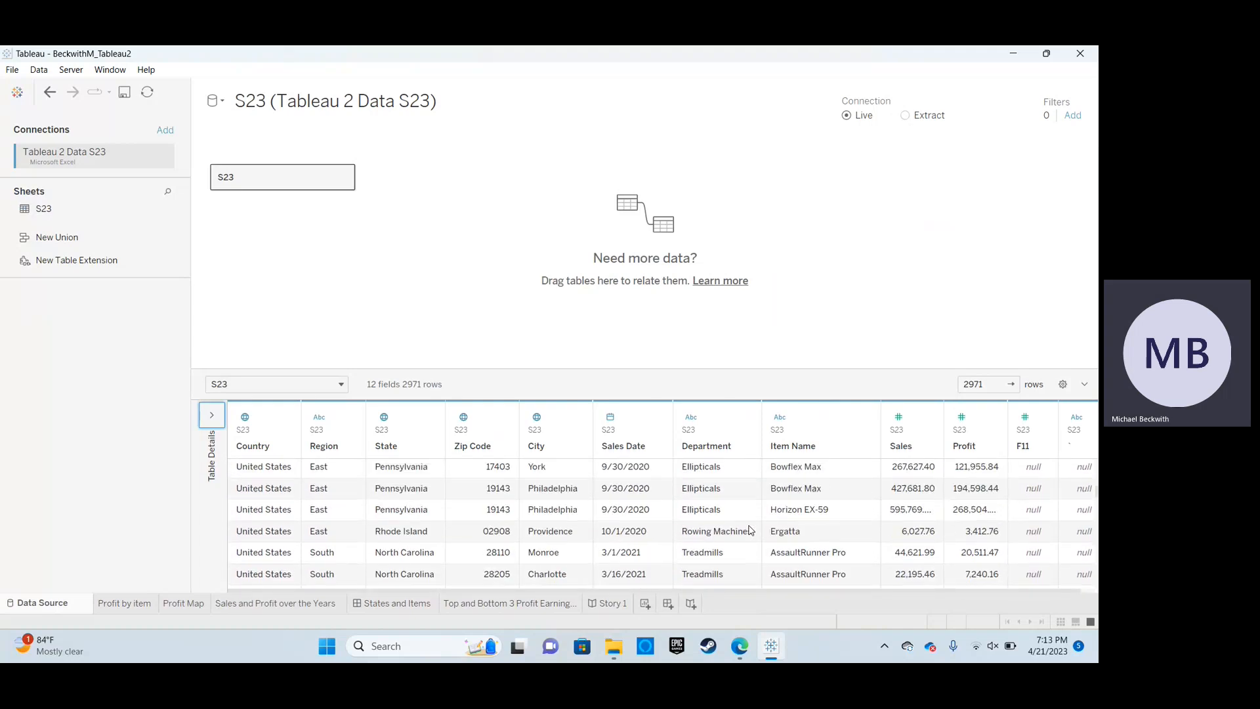
pyautogui.scroll(5, 750, 531)
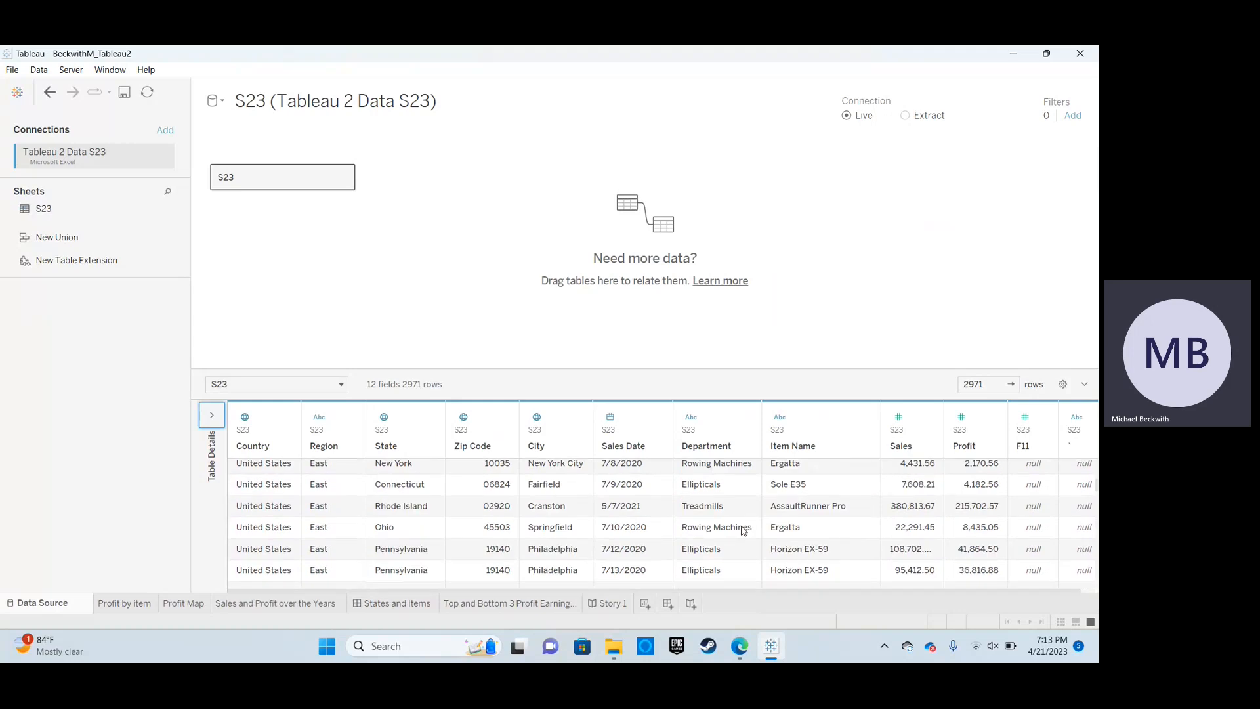
# Revisit the Profit by item sheet and the data source rows, ending on the Profit Map sheet.
pyautogui.click(125, 603)
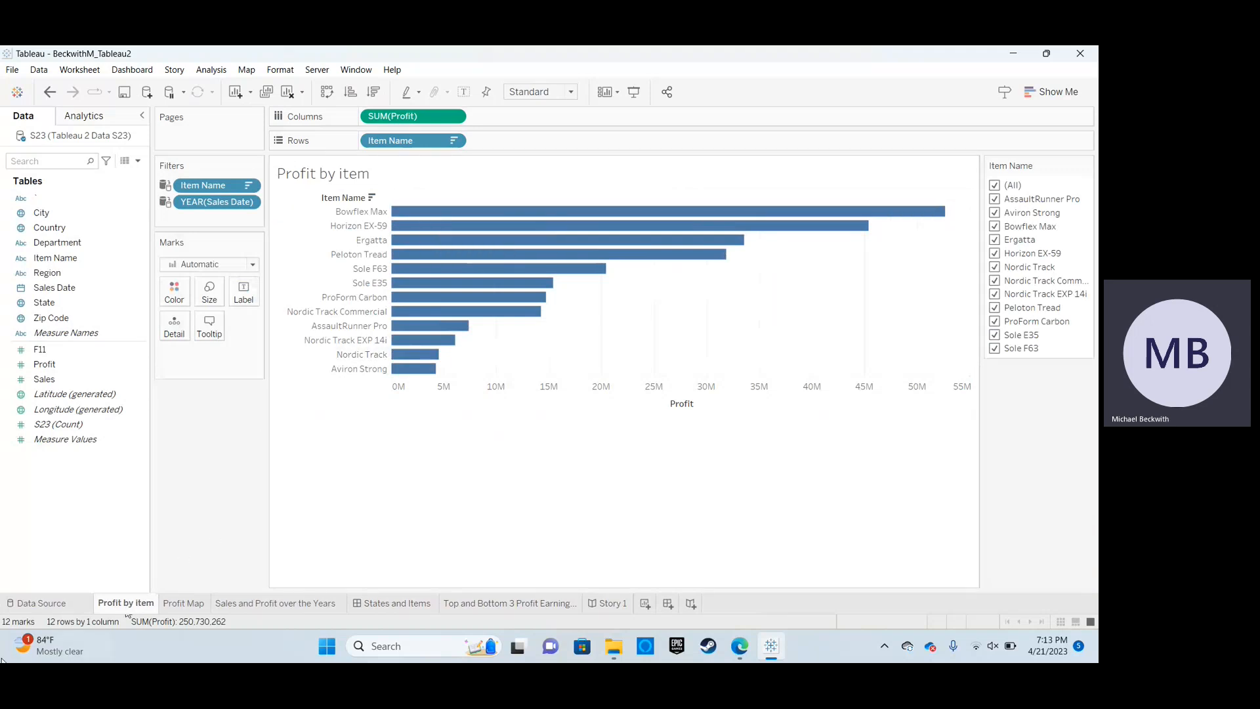
pyautogui.click(39, 603)
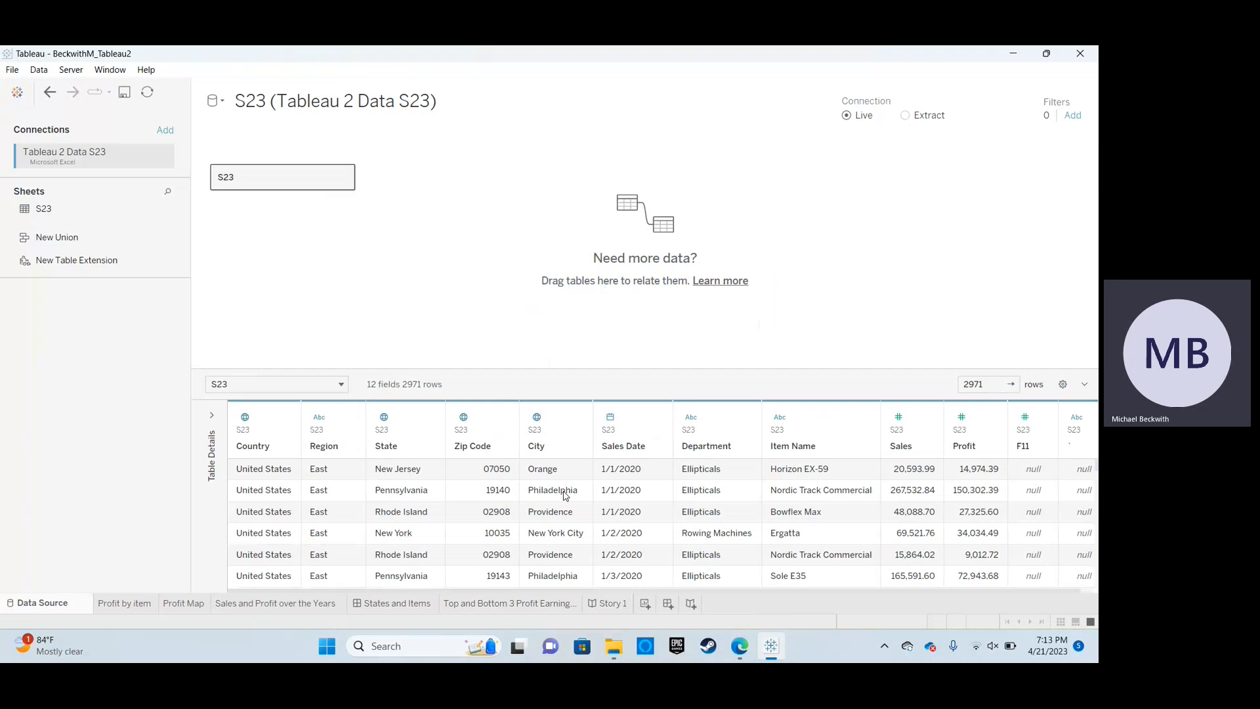
pyautogui.scroll(-15, 566, 496)
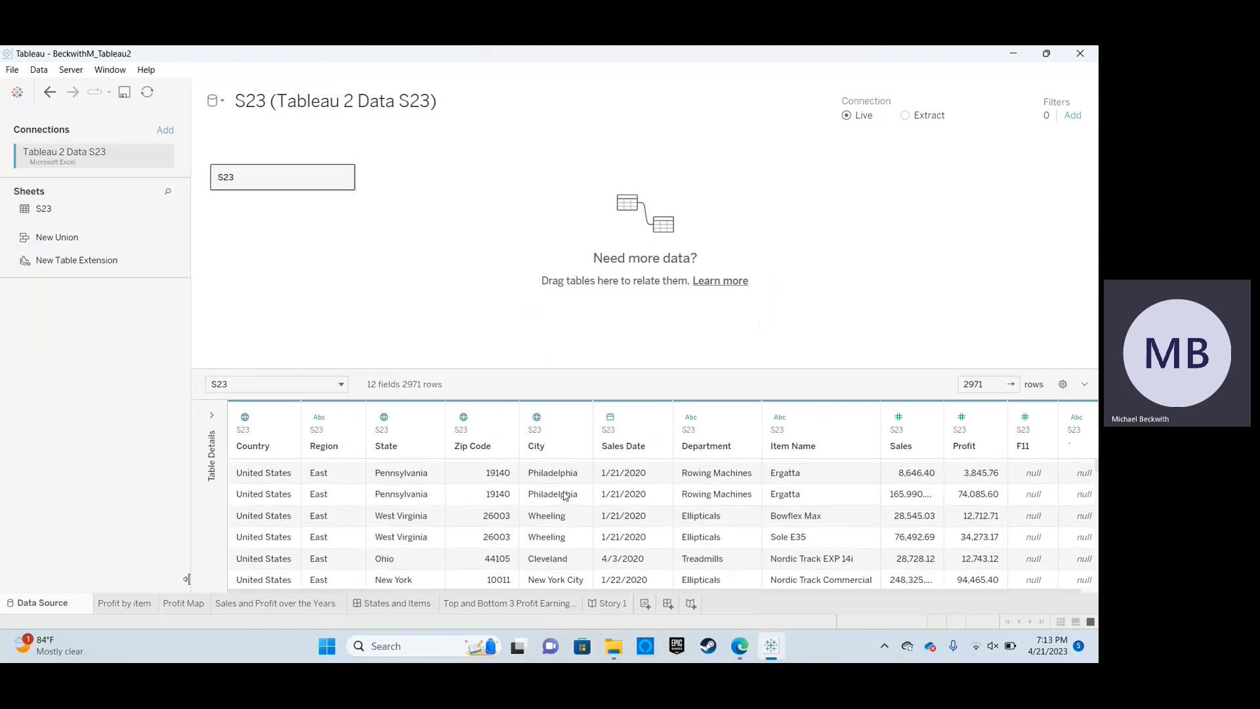
pyautogui.scroll(15, 566, 496)
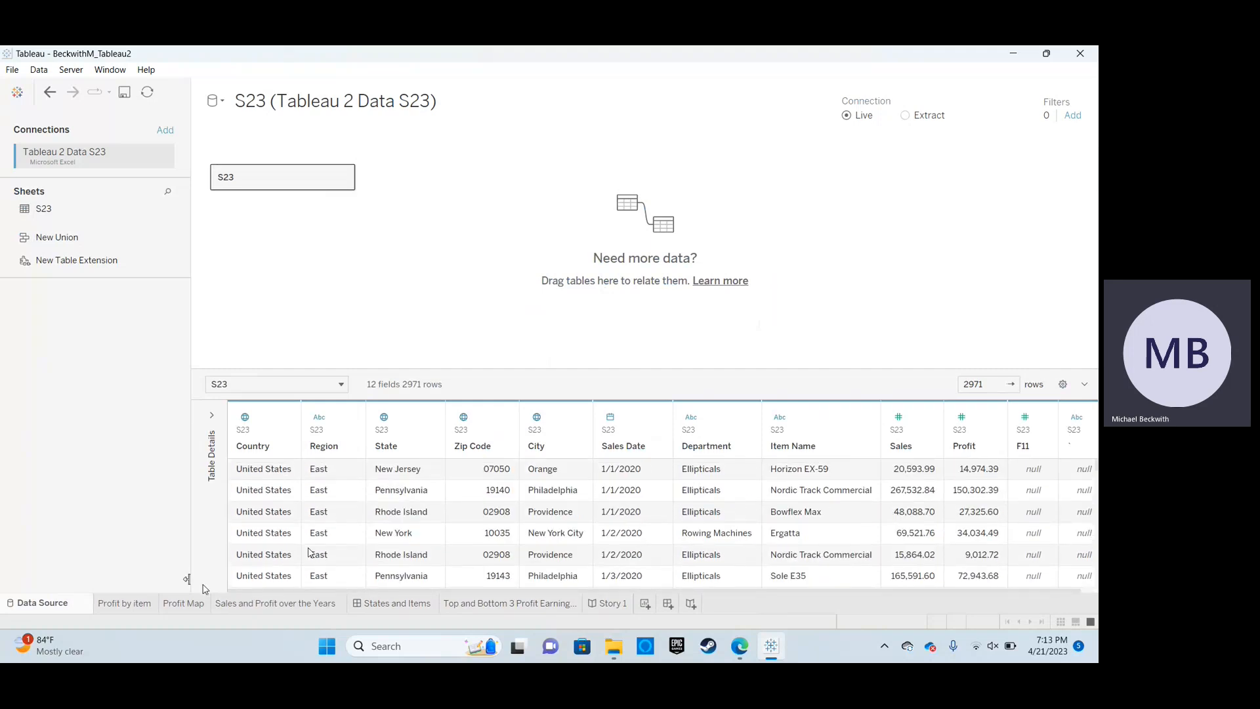
pyautogui.click(120, 602)
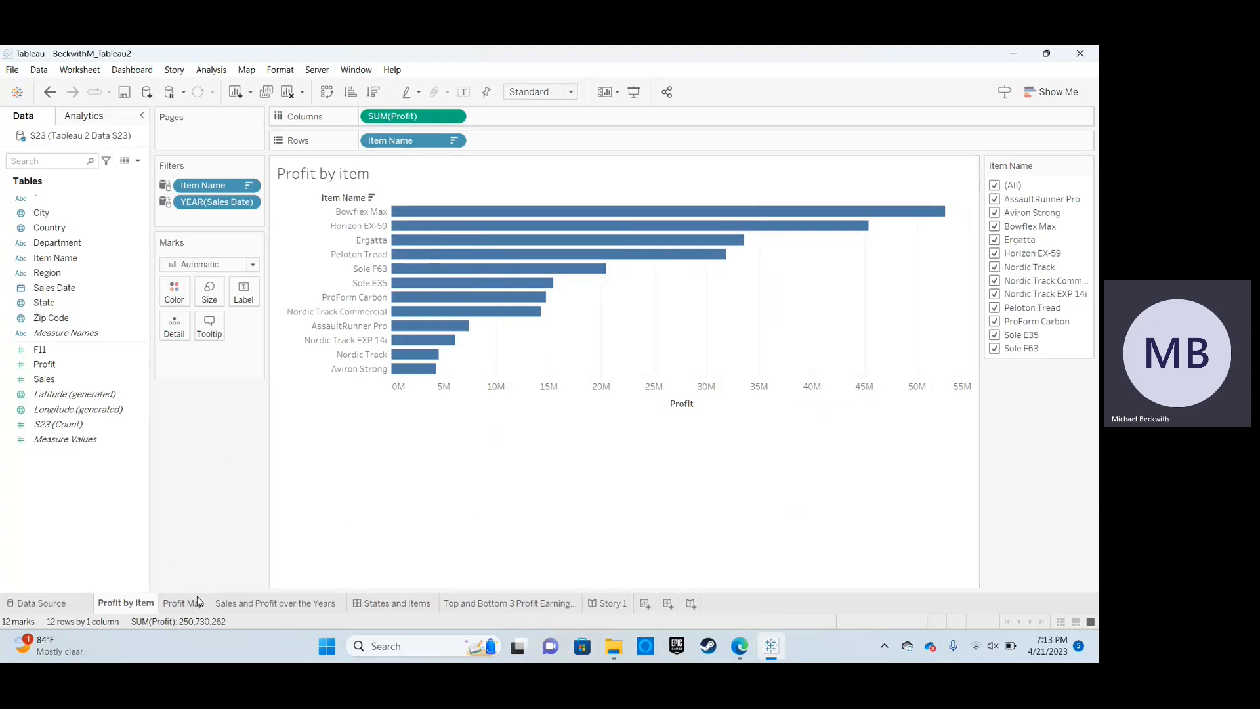
pyautogui.click(198, 602)
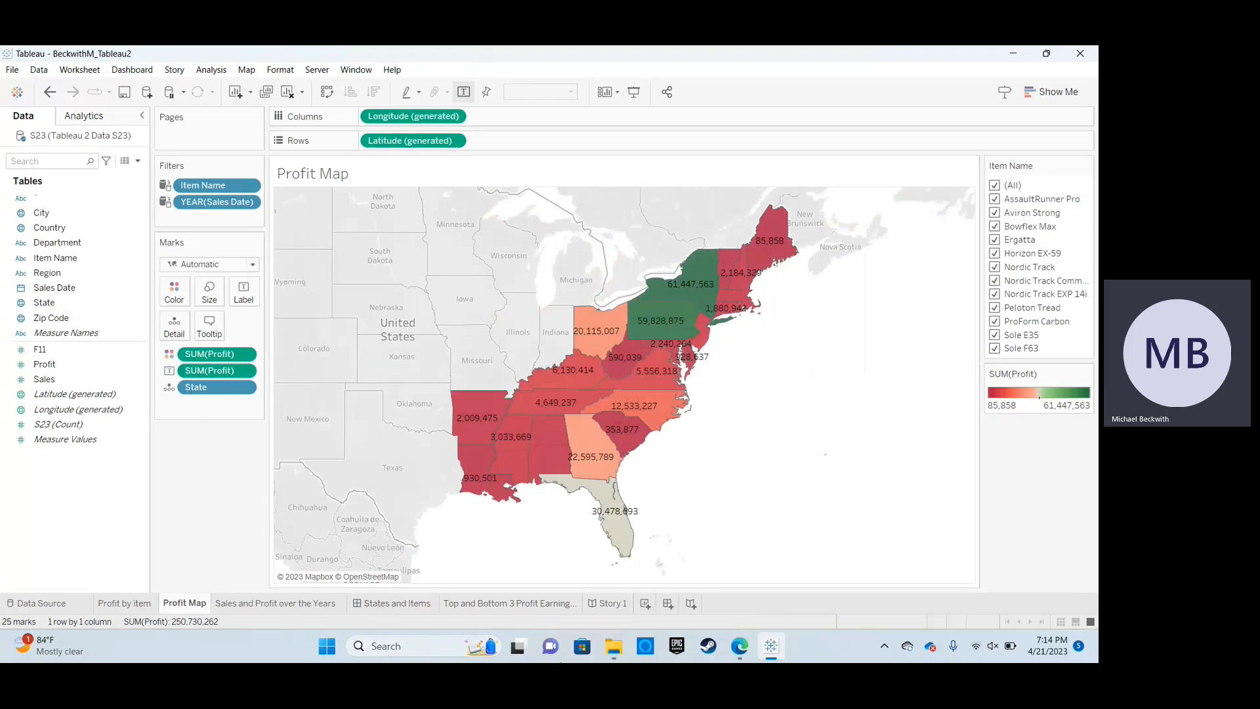
# Switch to the Microsoft Teams meeting in the browser, enlarge its window and stop sharing the screen.
pyautogui.moveTo(739, 650)
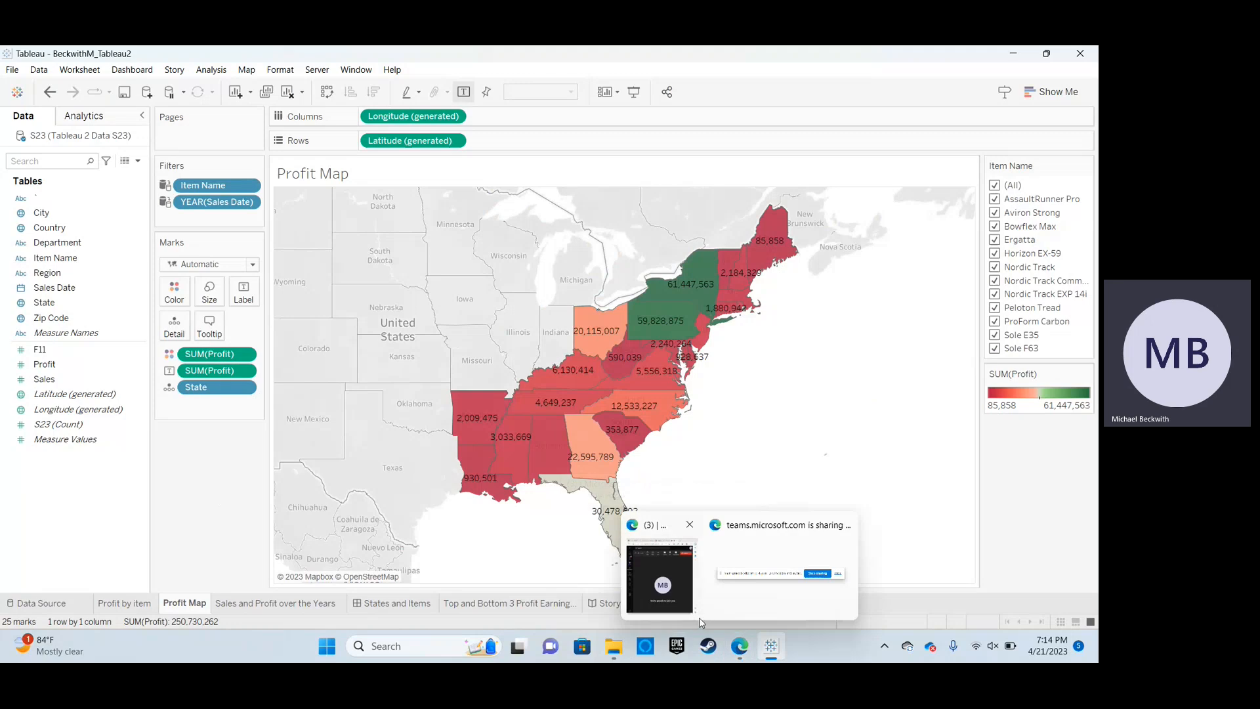
pyautogui.click(661, 582)
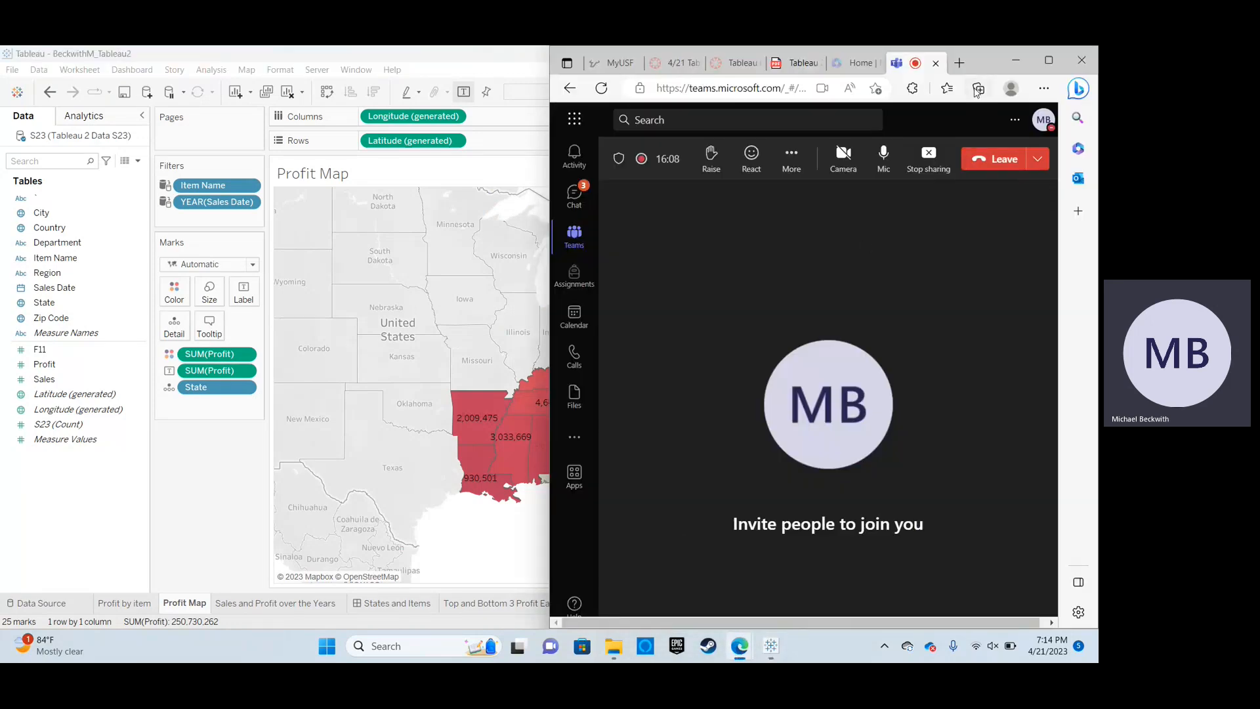
pyautogui.moveTo(982, 74); pyautogui.dragTo(767, 47)
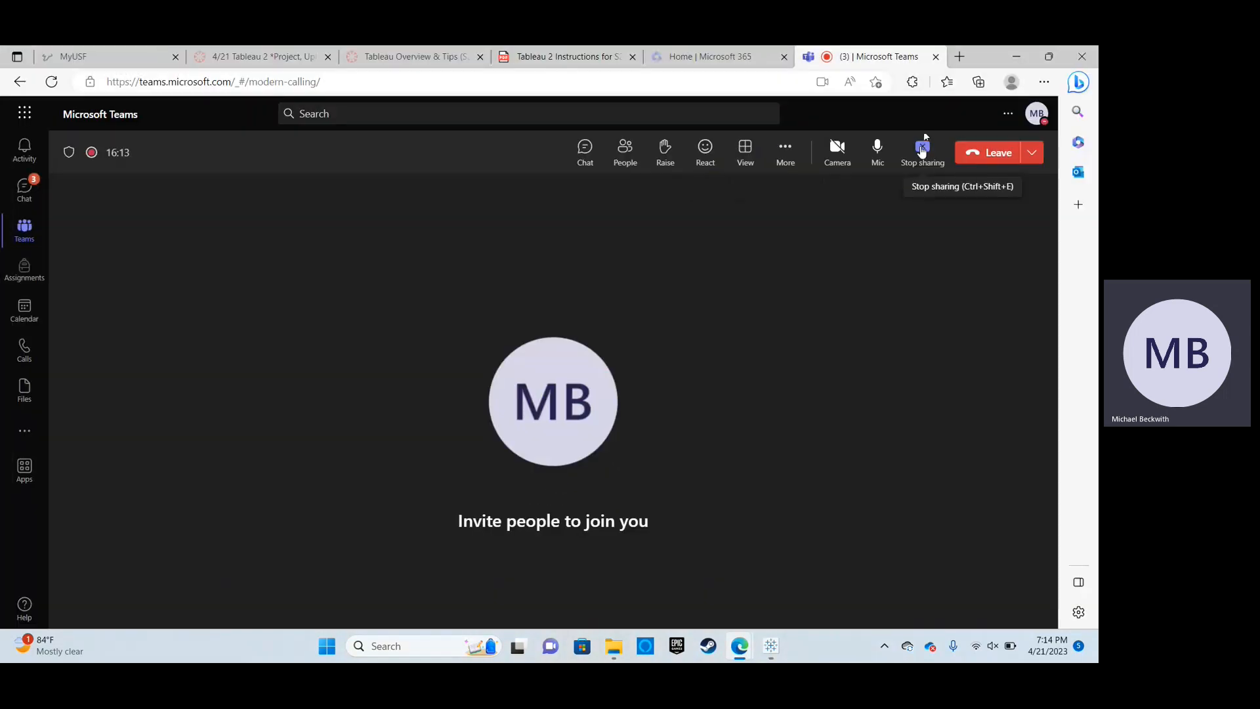
pyautogui.click(922, 148)
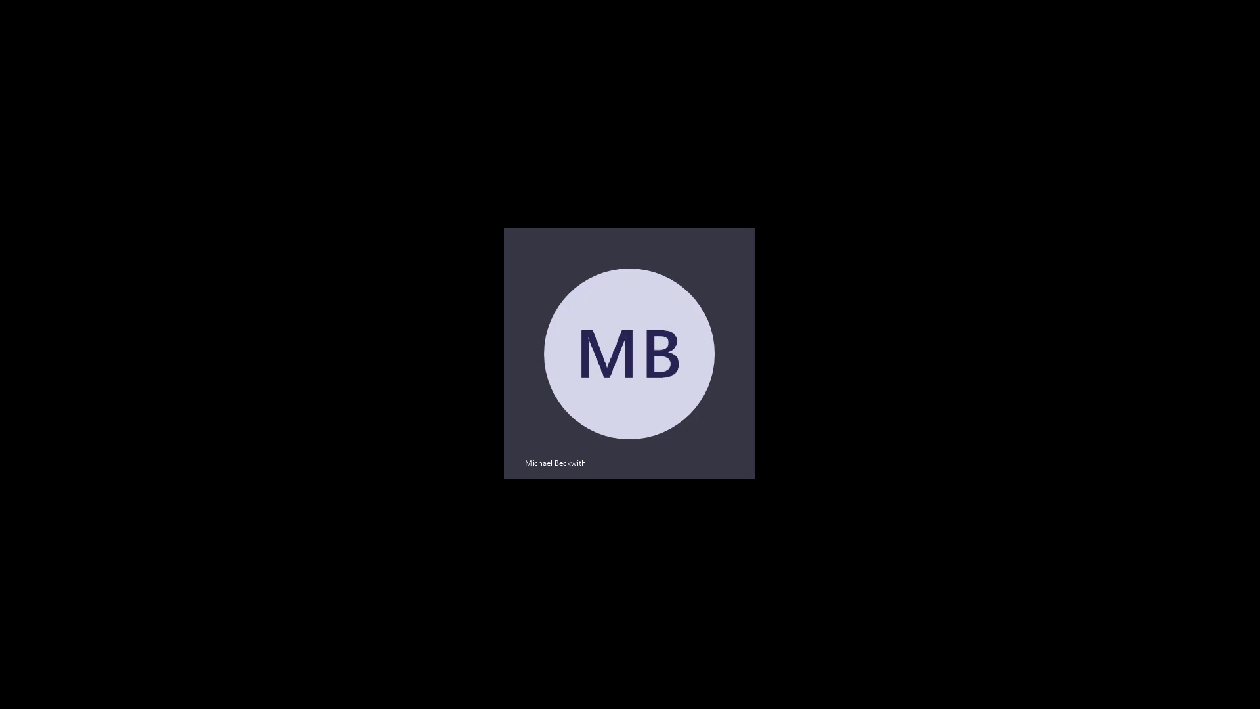